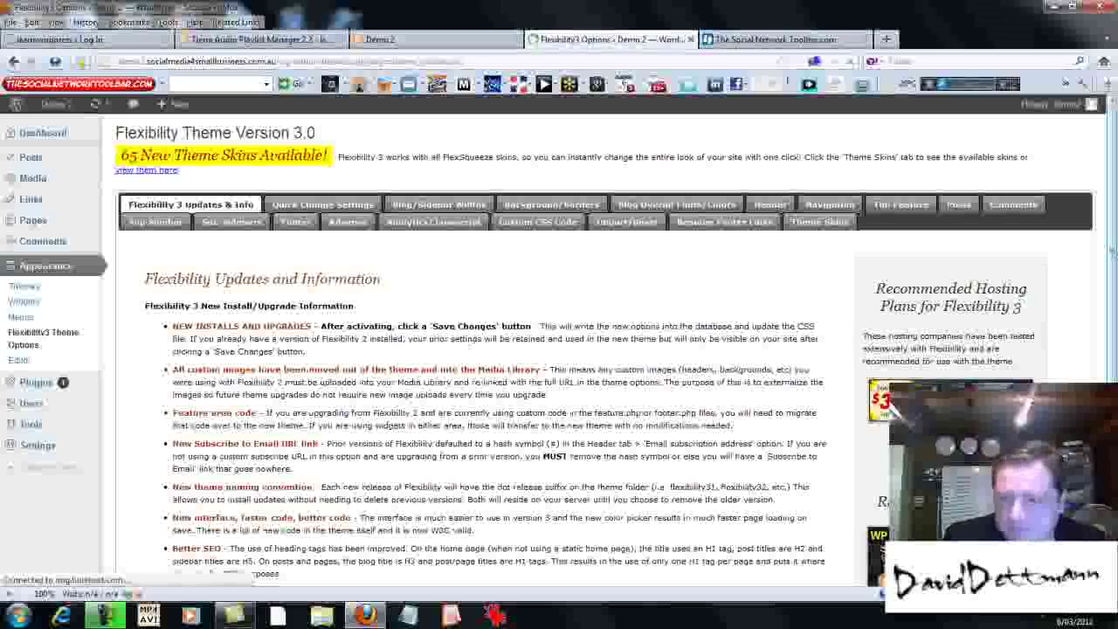
Look through the theme's update notes and the lightness and layout choices in the quick change settings
scroll(1115, 322, "down", 1)
scroll(1115, 321, "down", 1)
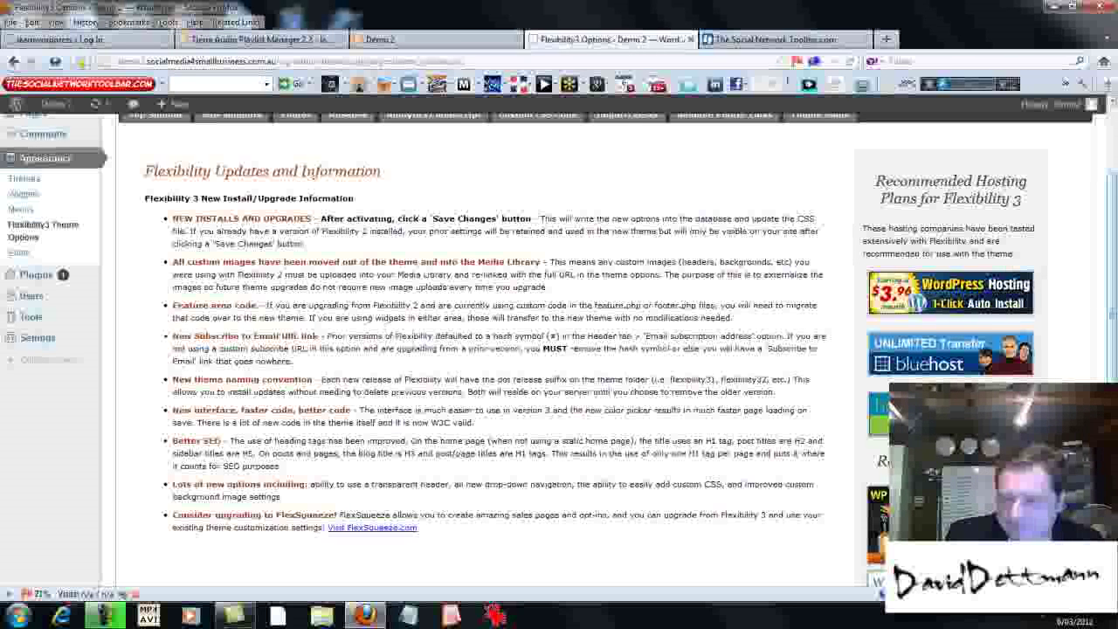
scroll(933, 358, "up", 2)
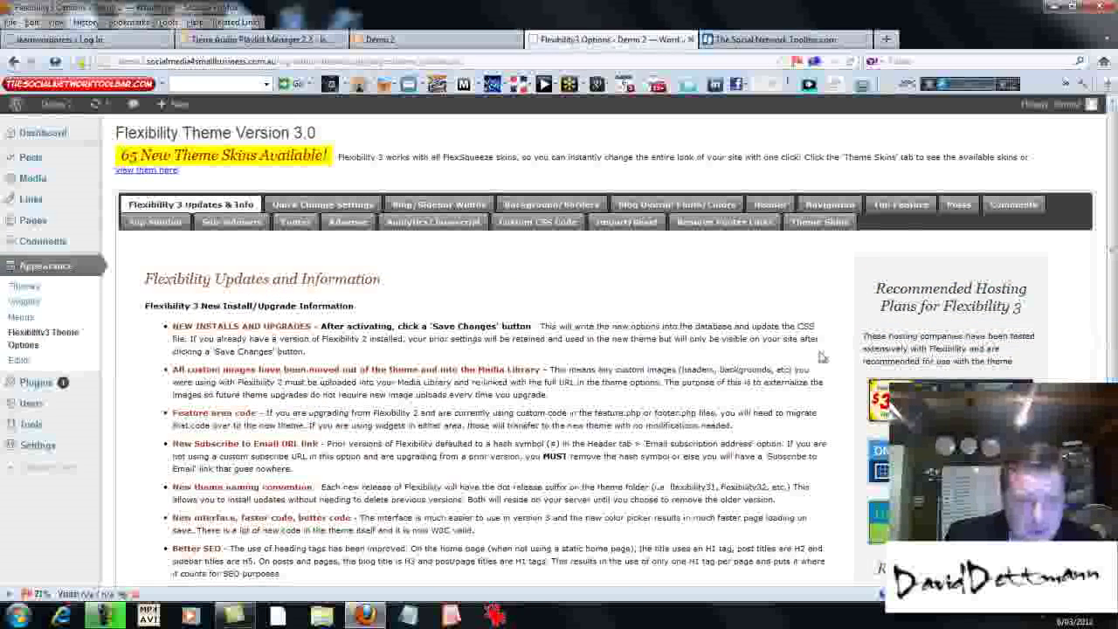
left_click(302, 205)
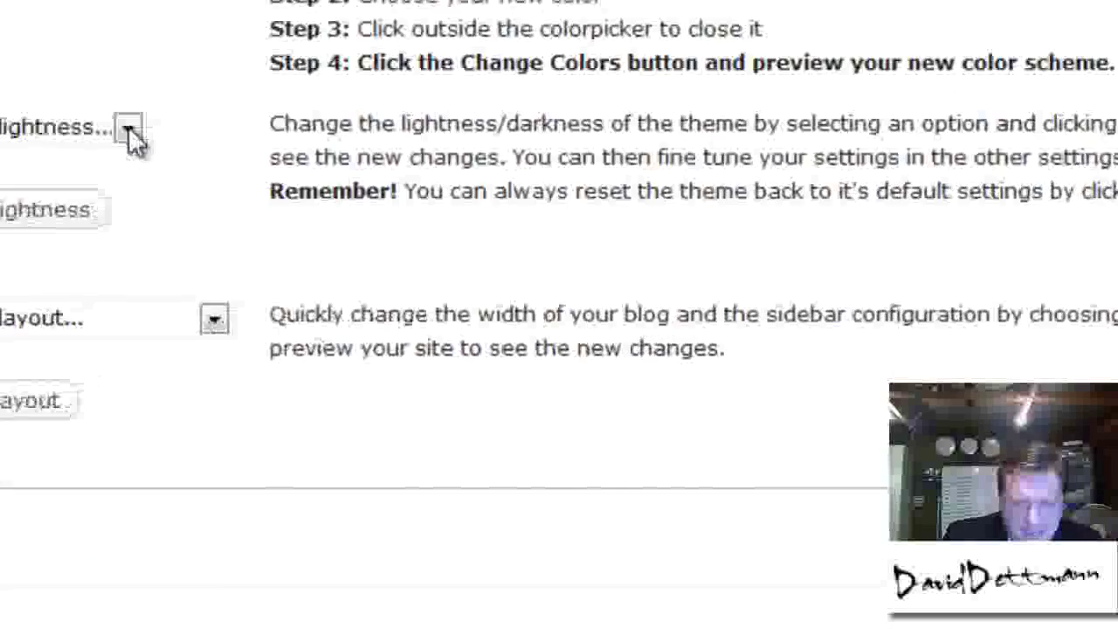
left_click(395, 368)
left_click(518, 81)
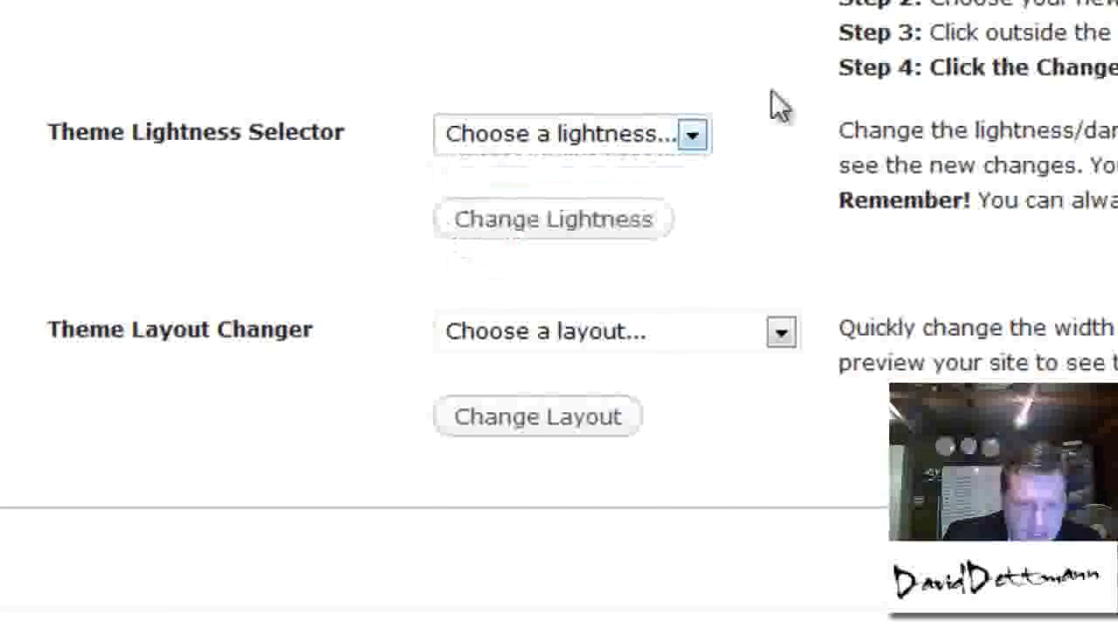
left_click(777, 334)
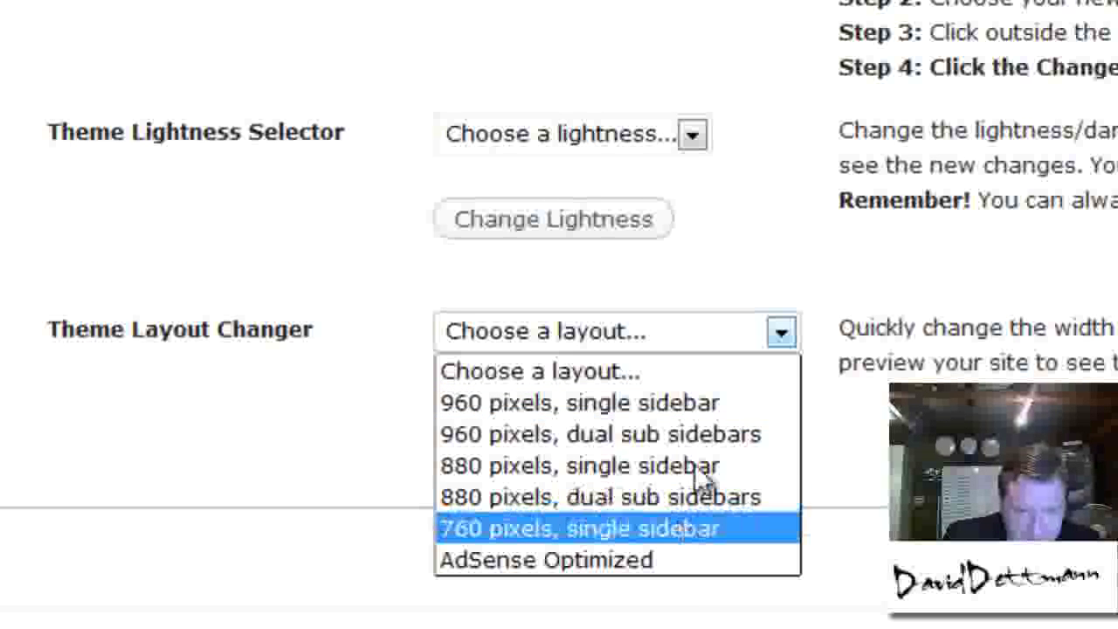
left_click(789, 284)
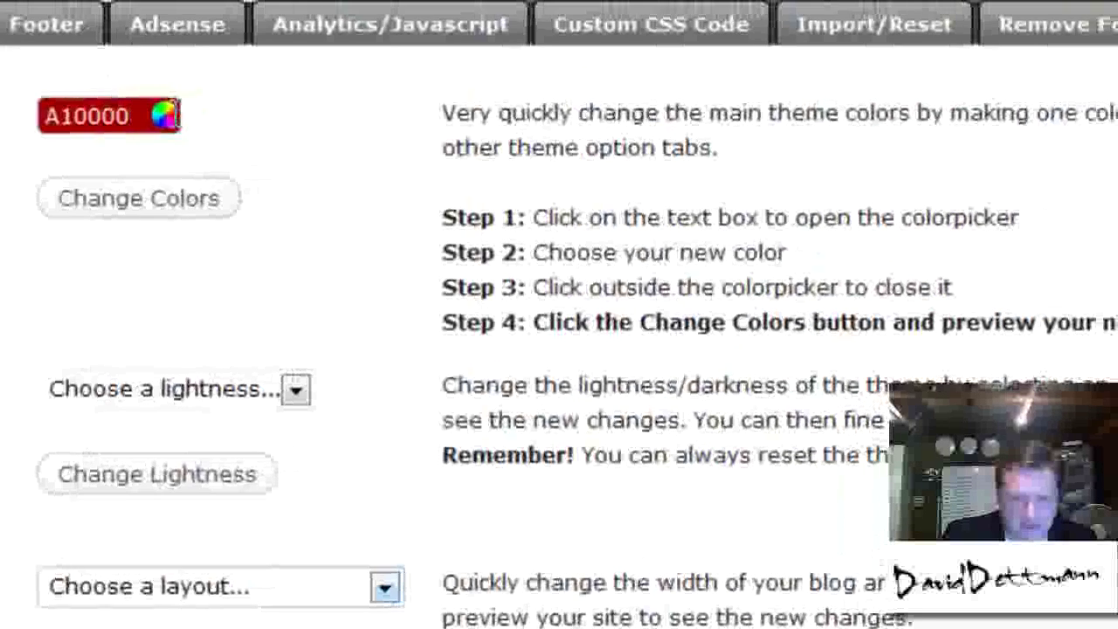
Set the main theme color to olive 797D00 and apply the color change
left_click(297, 22)
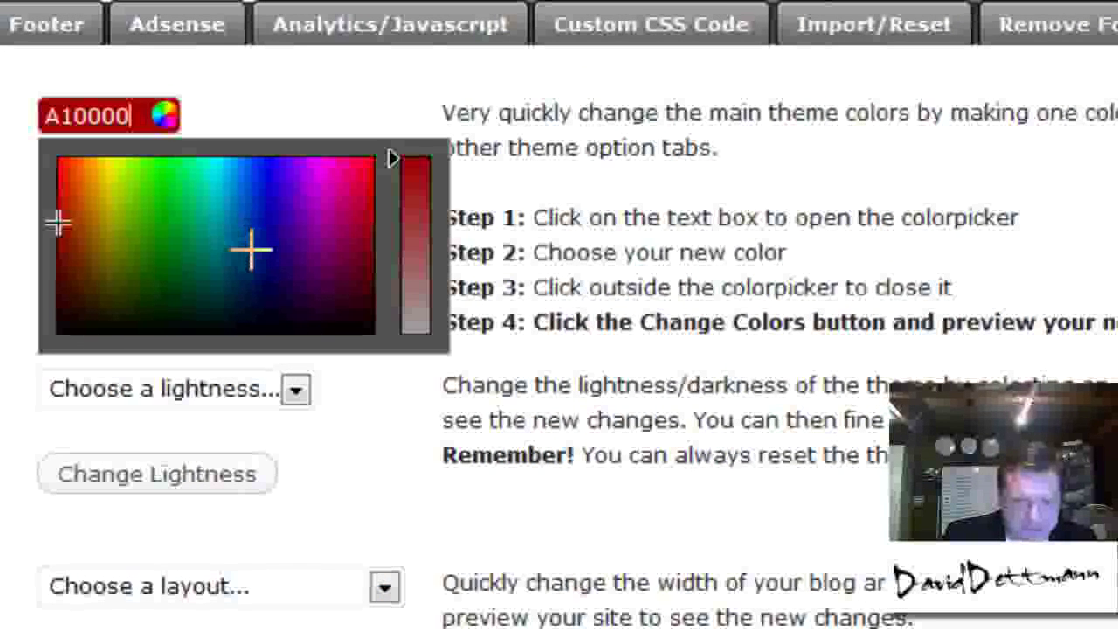
left_click(112, 247)
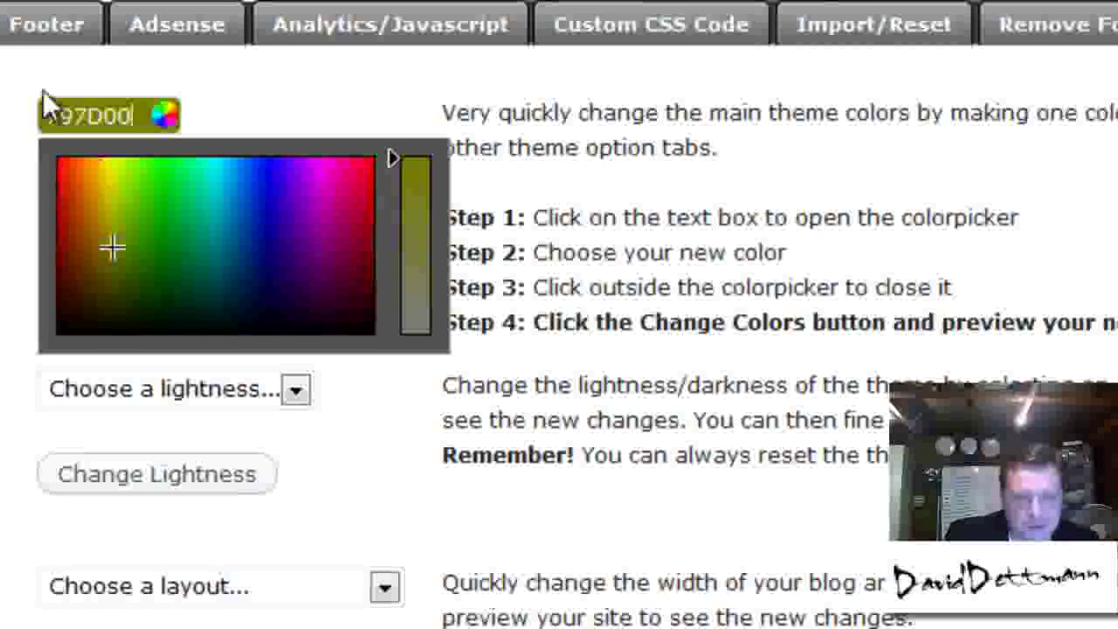
scroll(559, 314, "down", 1)
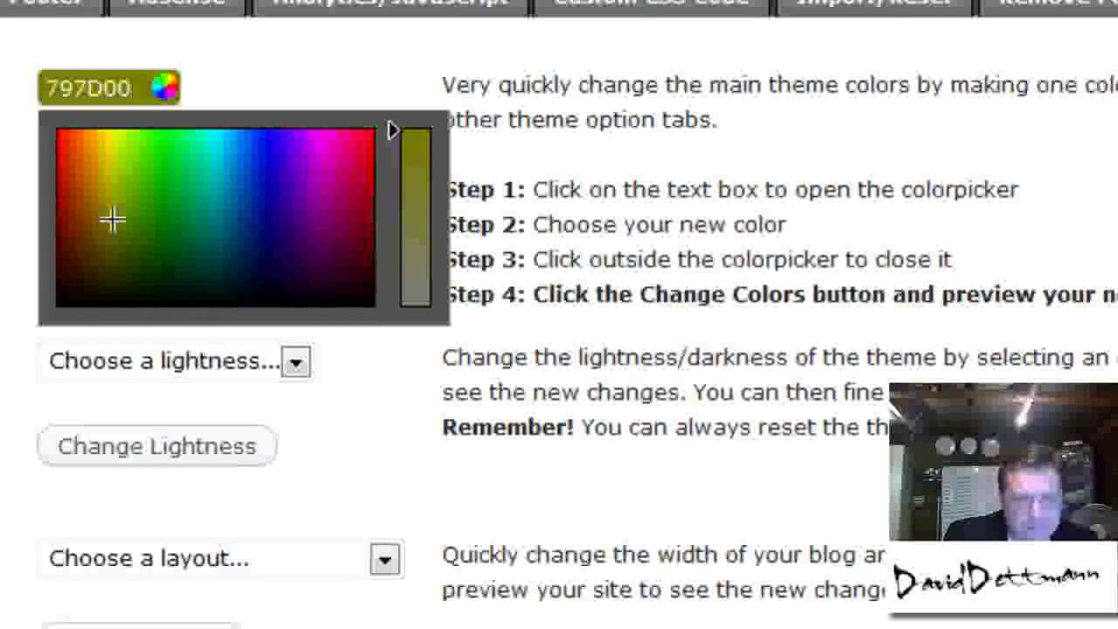
left_click(638, 197)
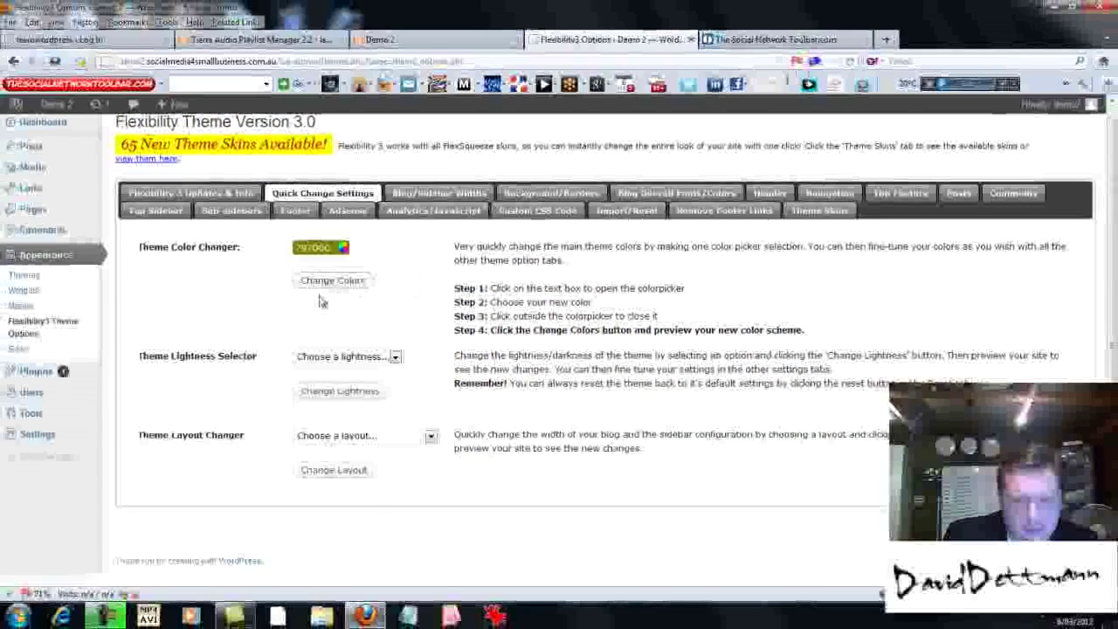
left_click(319, 281)
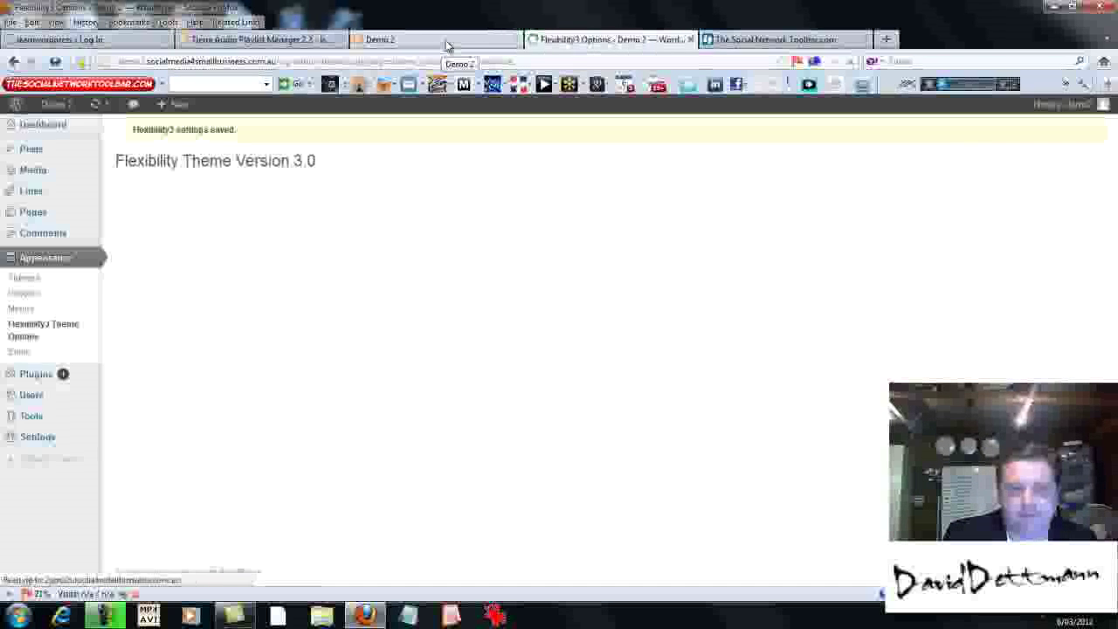
Reload the Demo 2 site to preview the new color scheme, and return to the theme options
left_click(446, 46)
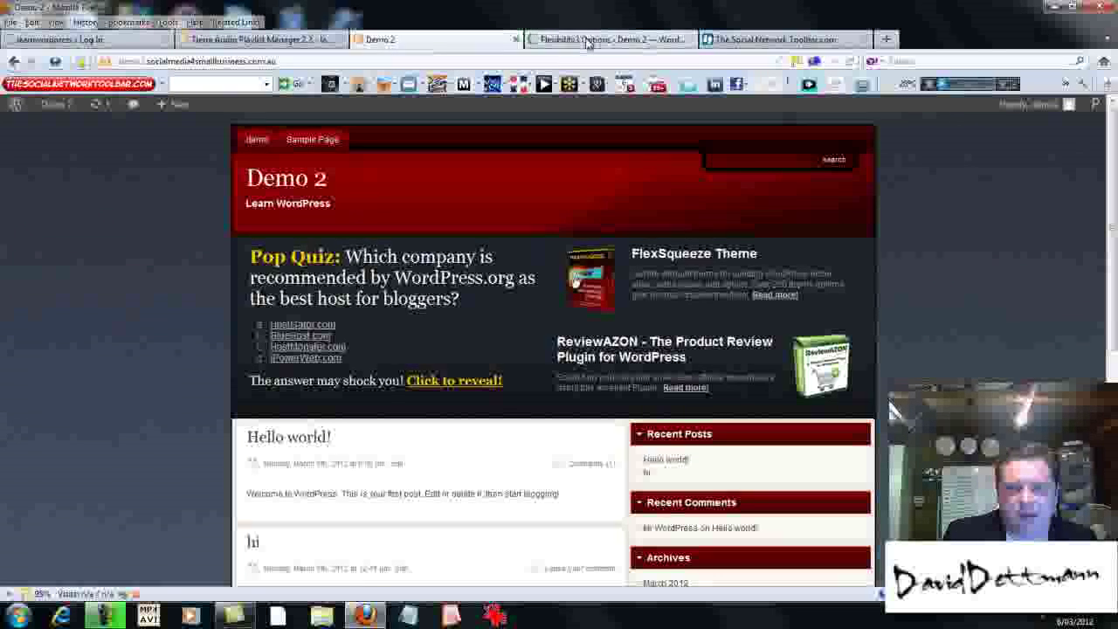
left_click(851, 63)
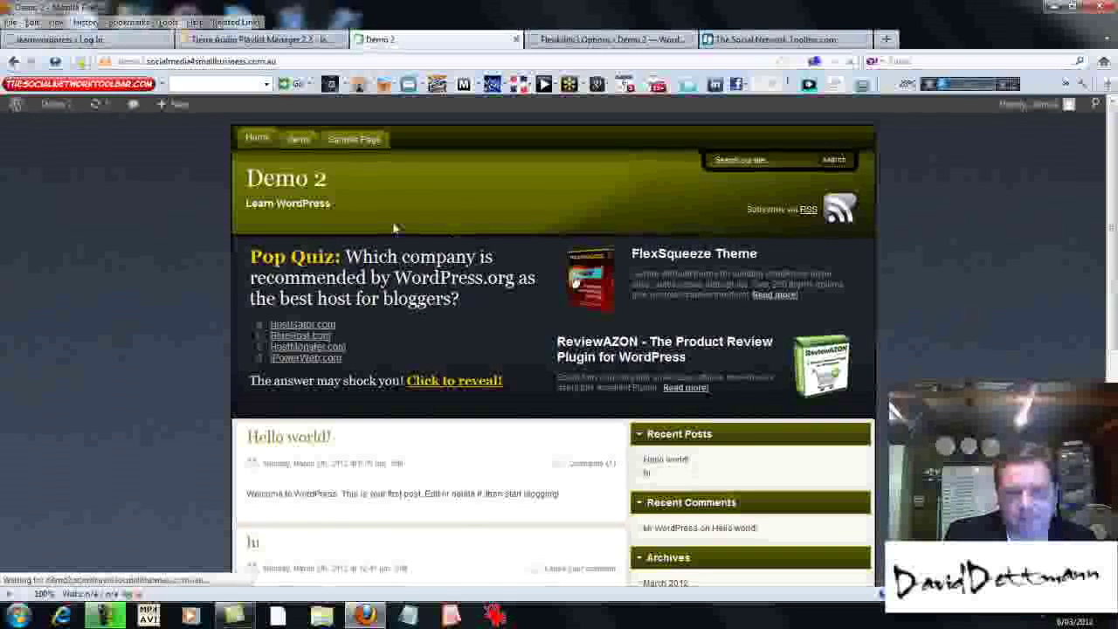
left_click(592, 40)
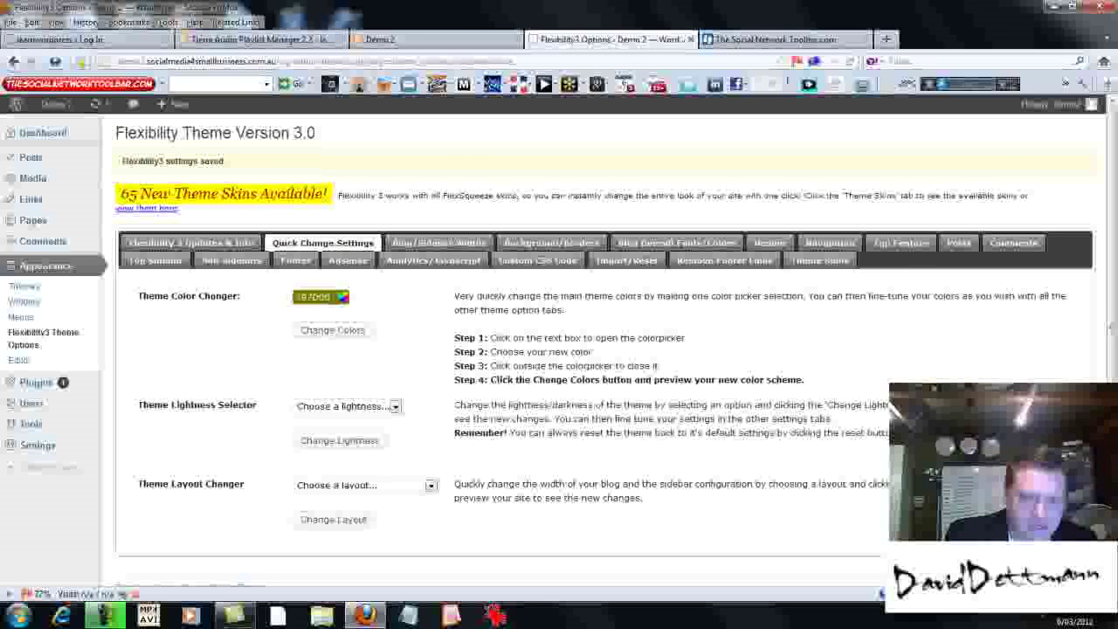
left_click(330, 295)
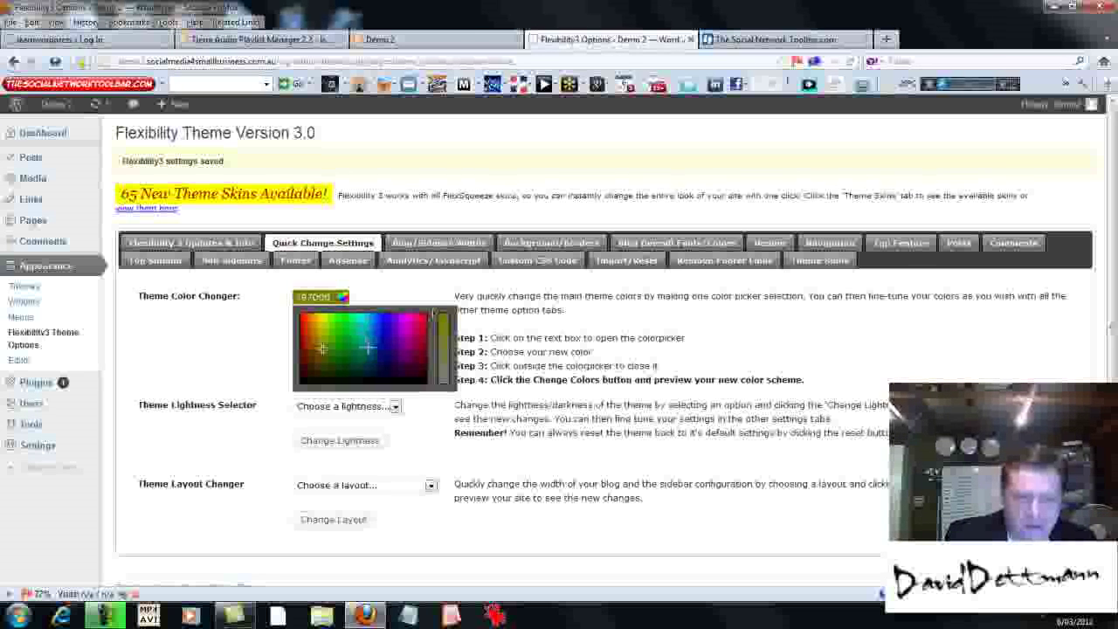
Set the total blog width to 1000 pixels in the blog and sidebar width settings
left_click(419, 244)
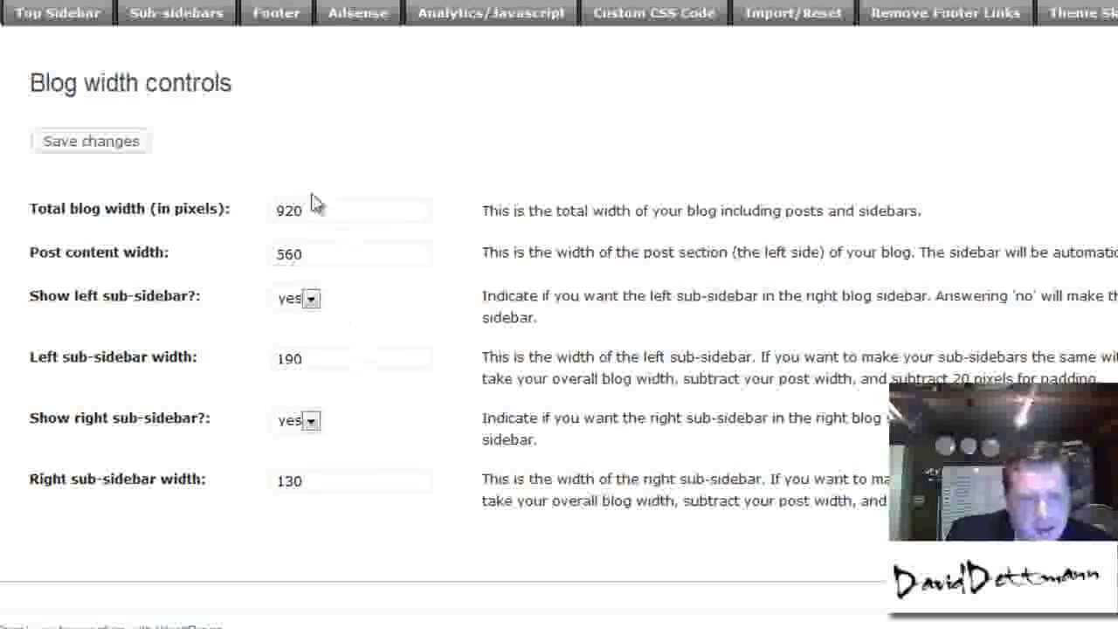
left_click_drag(314, 209, 277, 209)
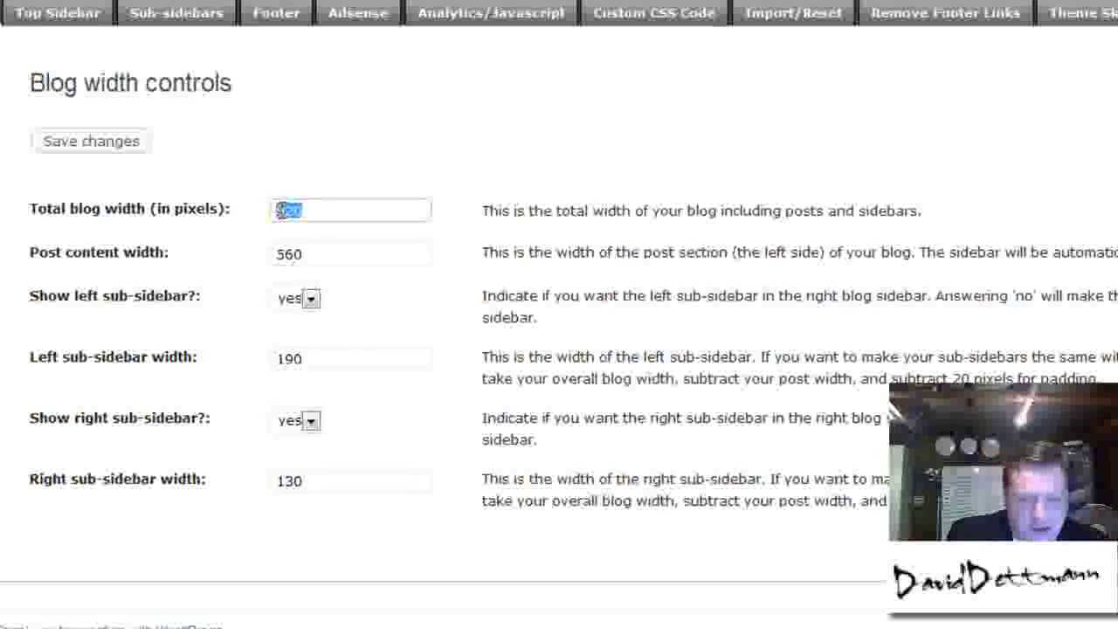
type("1")
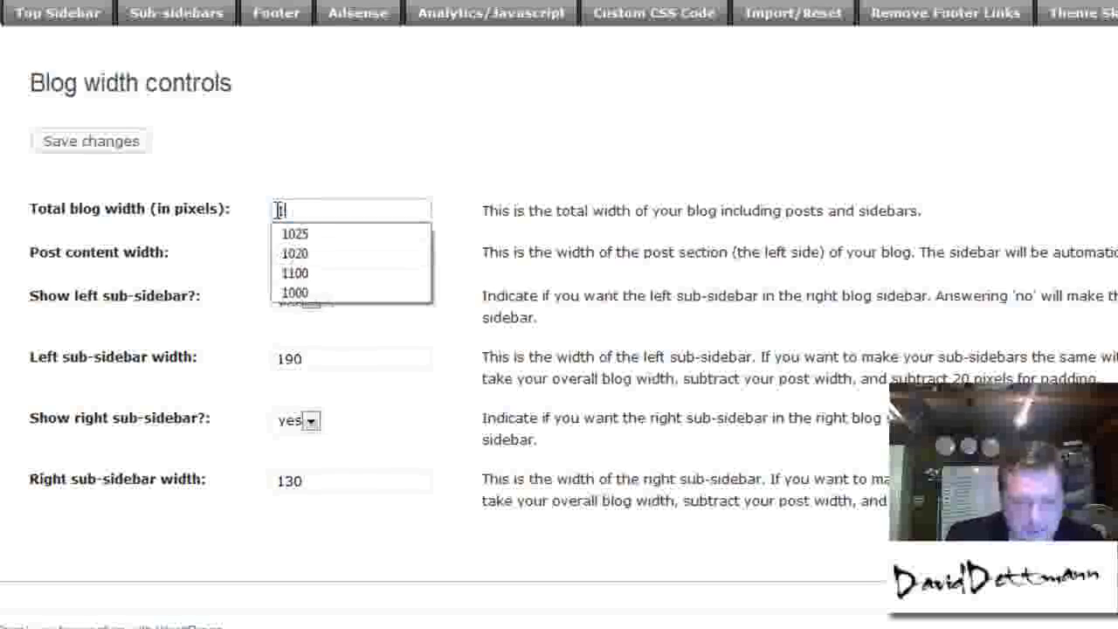
type("000")
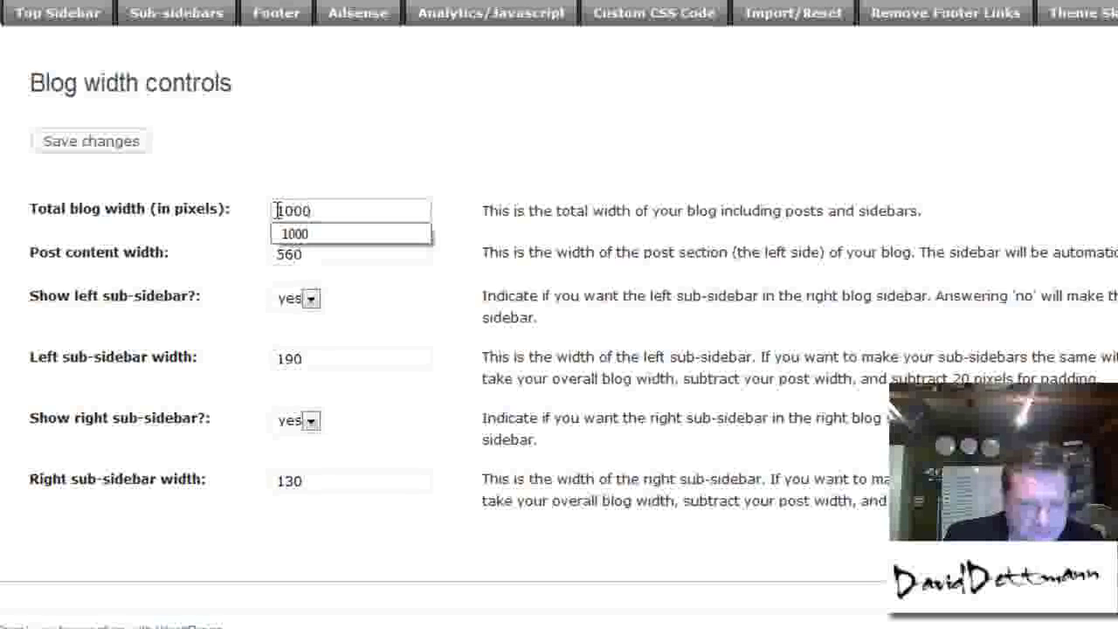
left_click(423, 333)
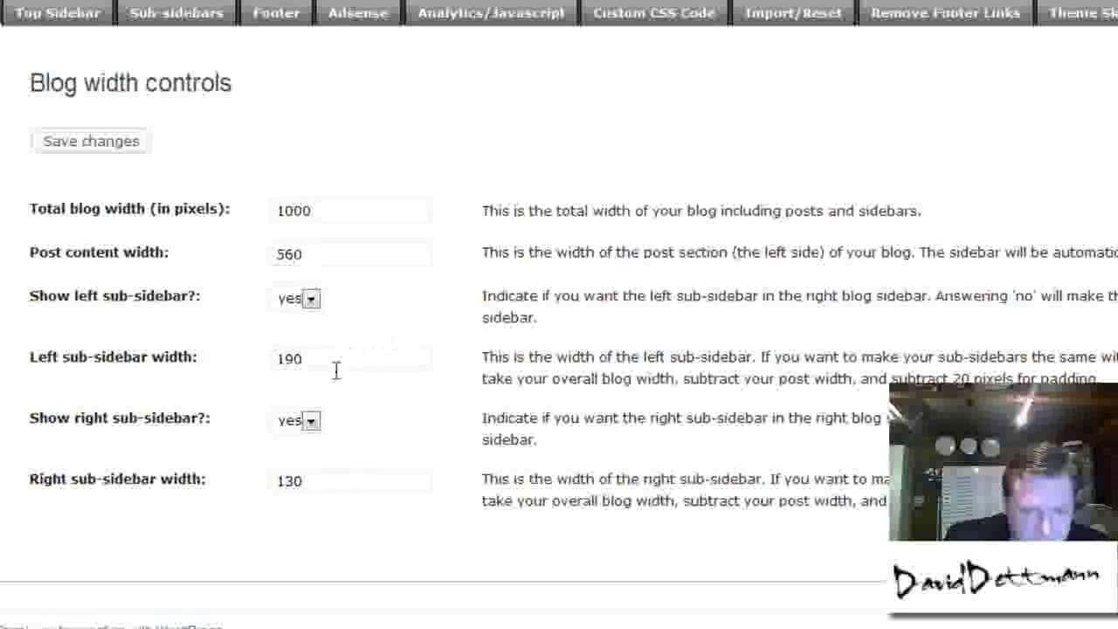
Set the left sub-sidebar width to 0 and turn off showing the left sub-sidebar
left_click_drag(312, 364, 267, 365)
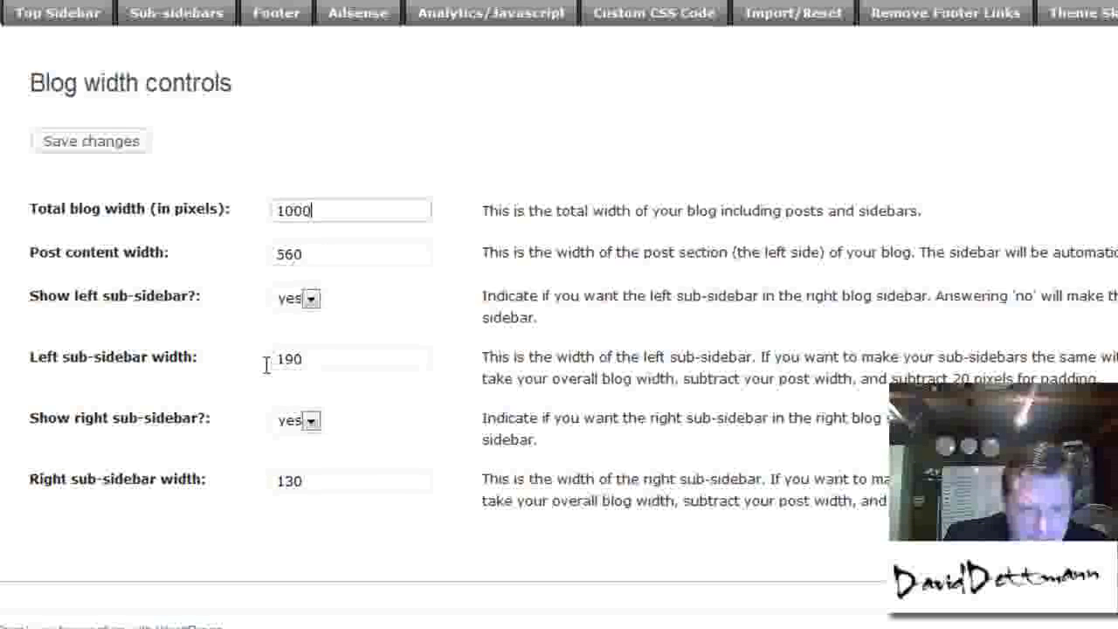
left_click(344, 359)
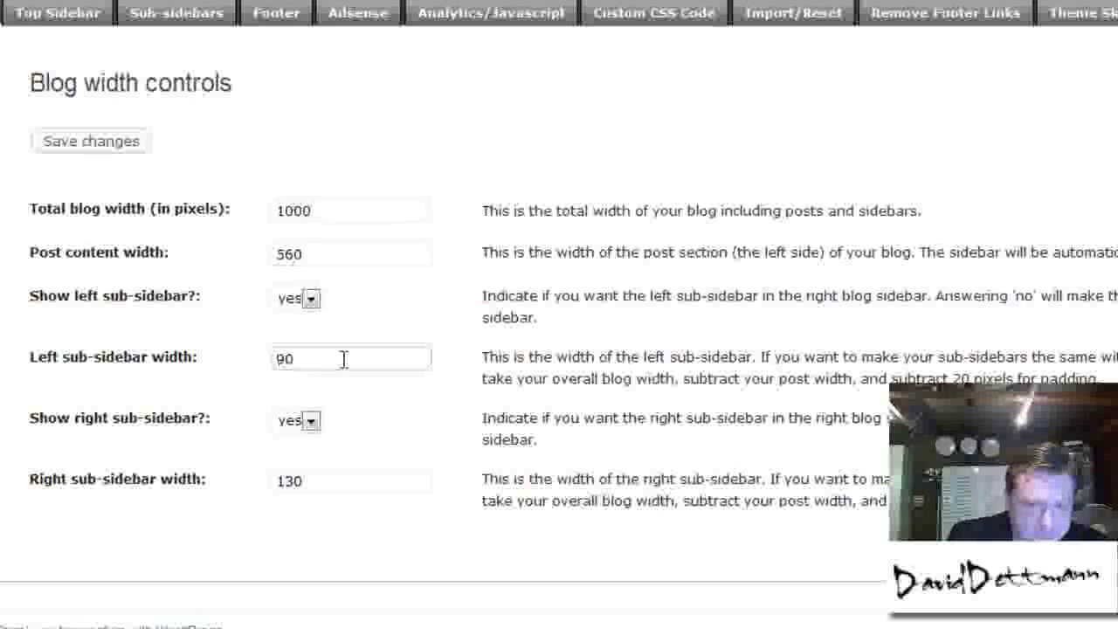
key("Delete")
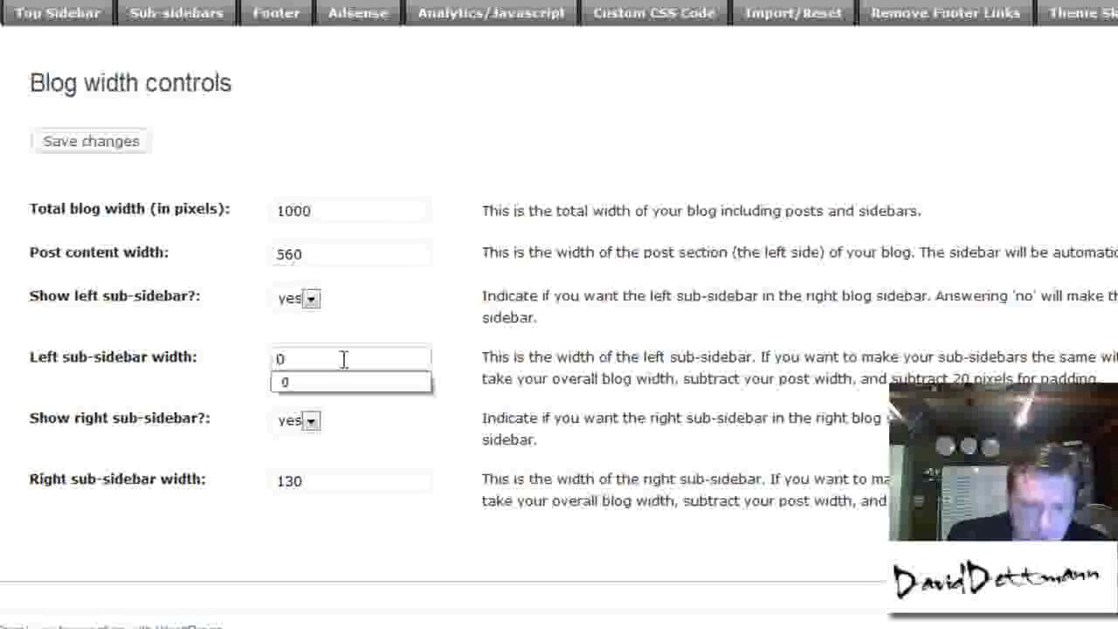
left_click(310, 299)
left_click(288, 342)
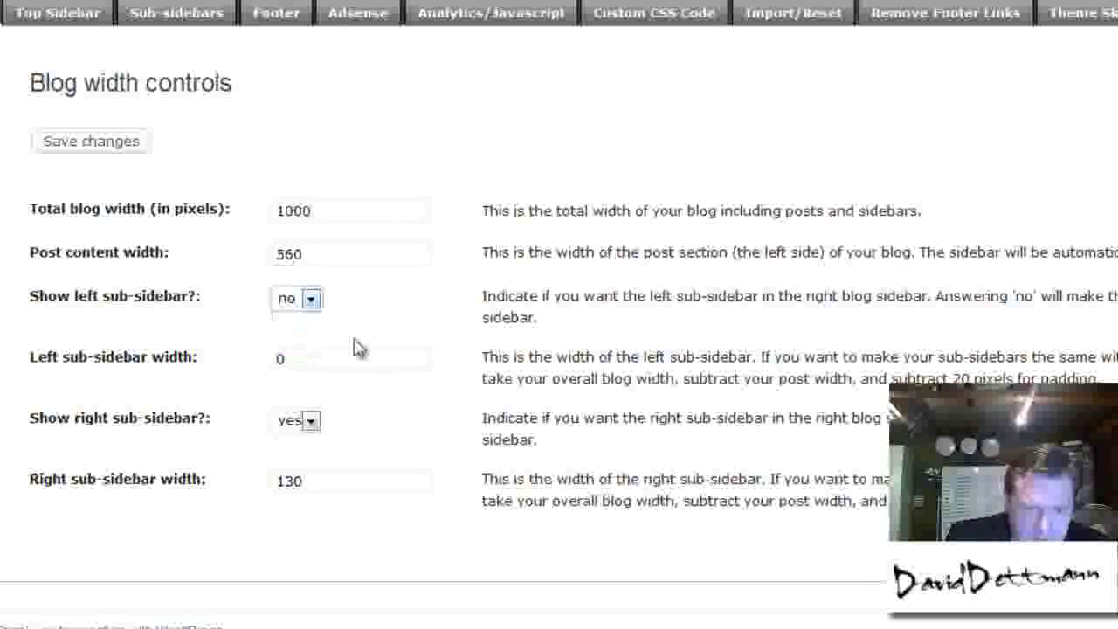
Set the post content width to 600 and save the blog width changes
left_click(340, 479)
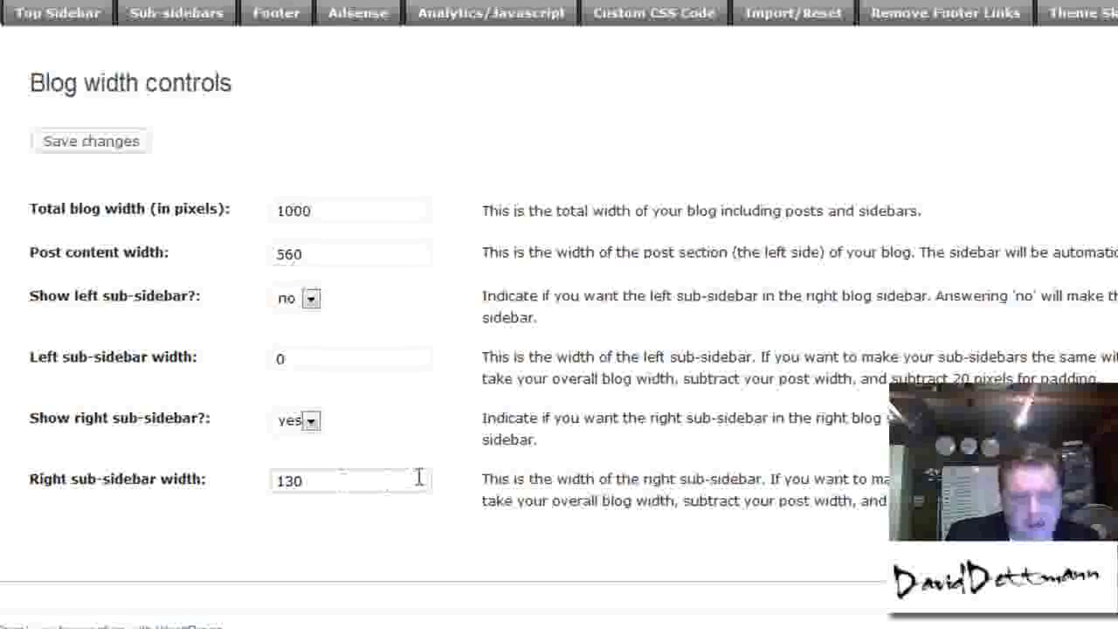
left_click(288, 254)
key("BackSpace")
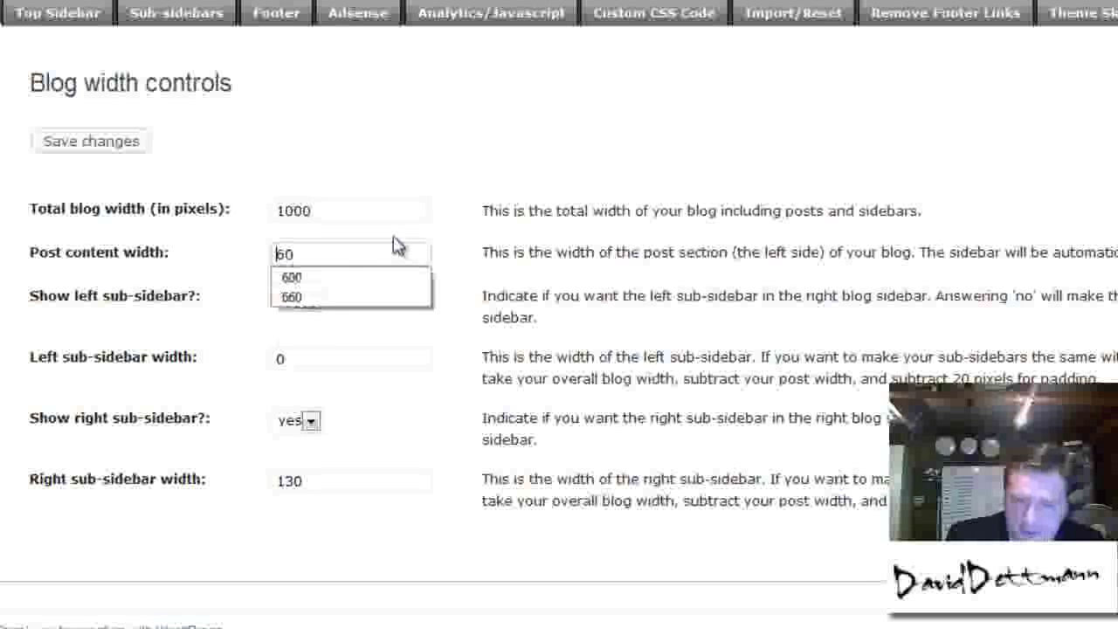
left_click(379, 279)
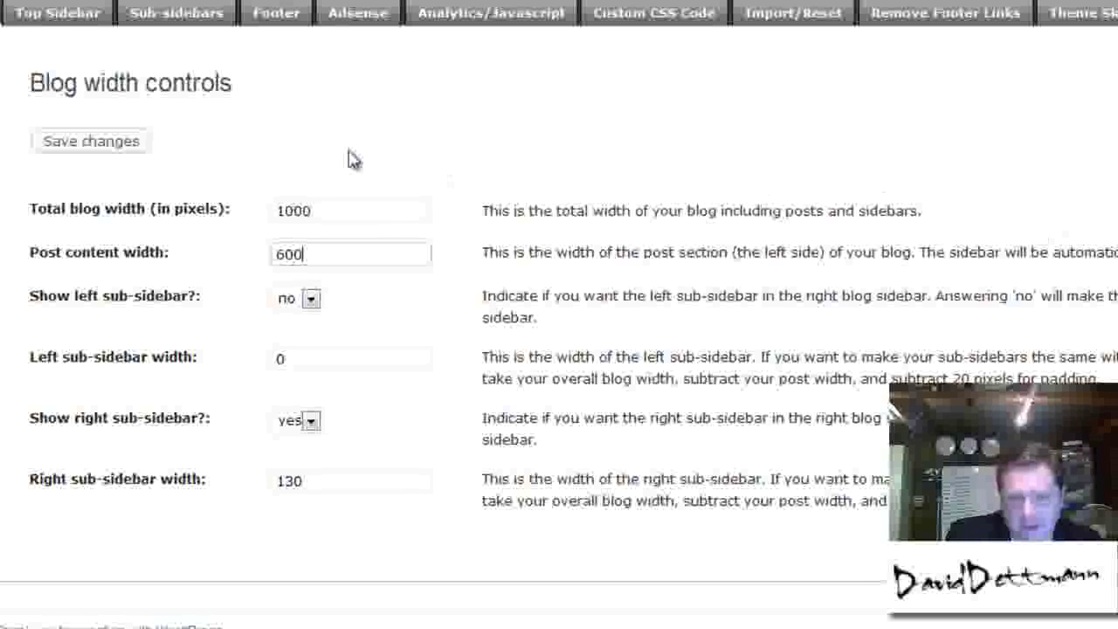
left_click(135, 143)
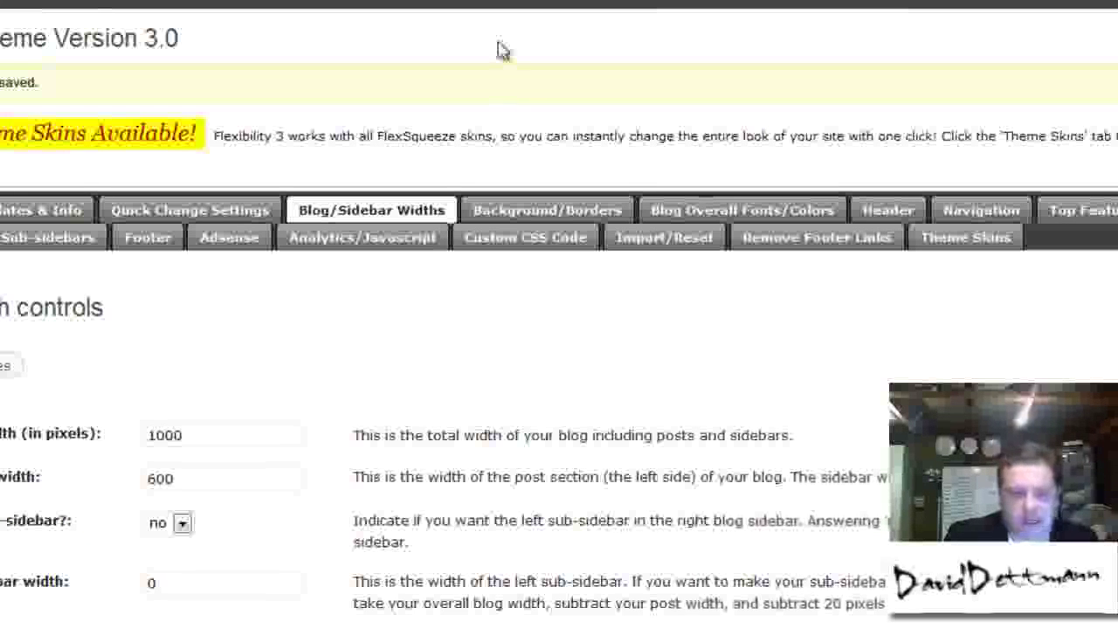
Choose holes.png as the blog background image in the background and border settings
left_click(530, 214)
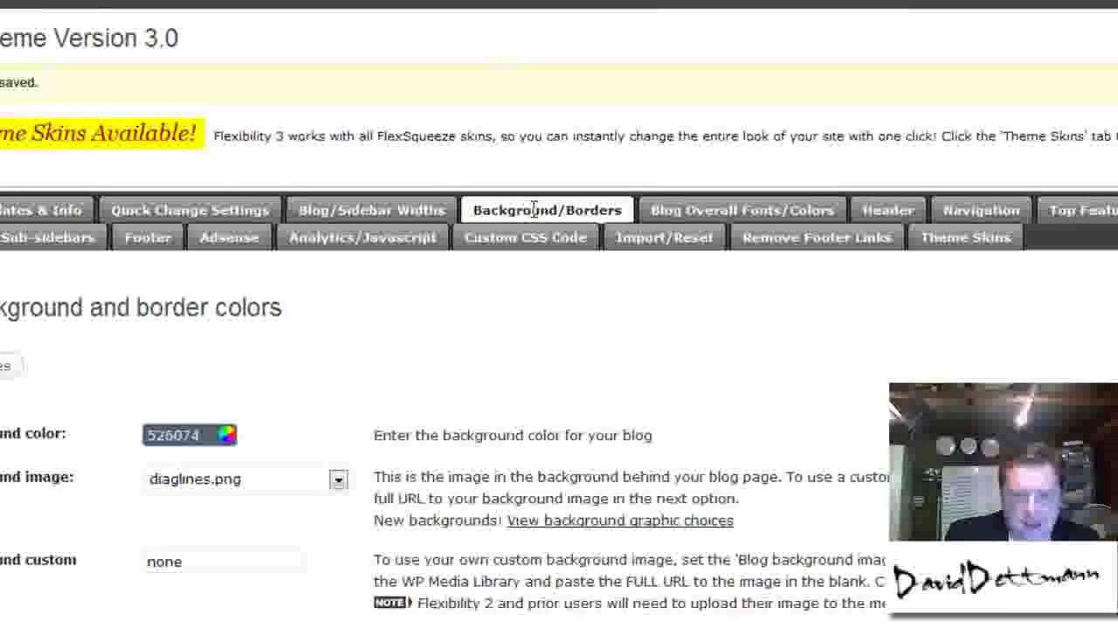
scroll(559, 349, "down", 3)
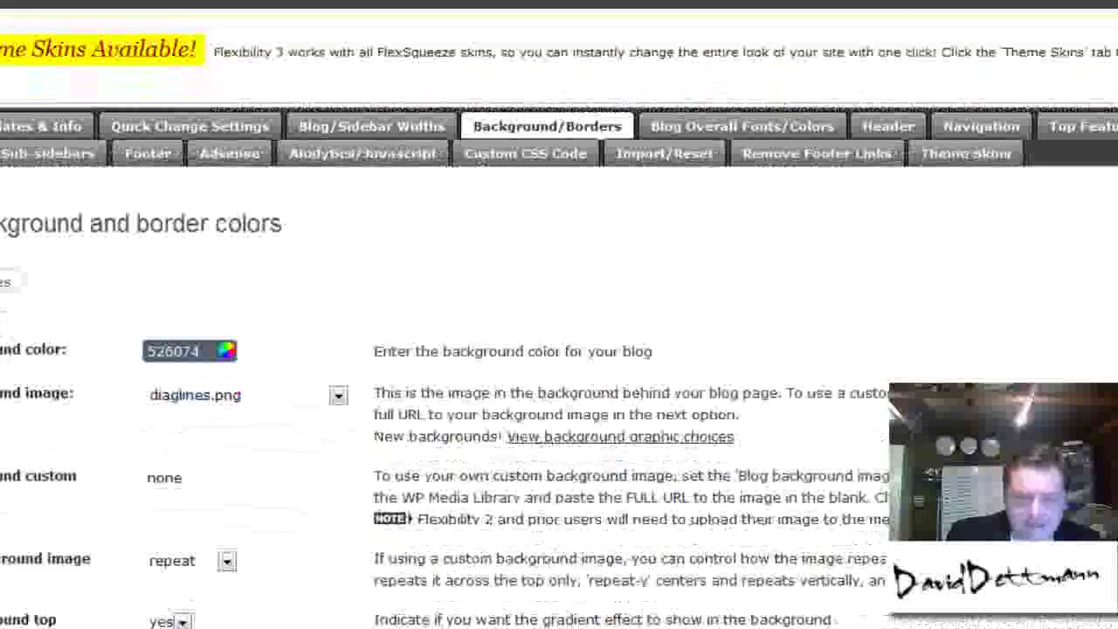
scroll(614, 403, "up", 1)
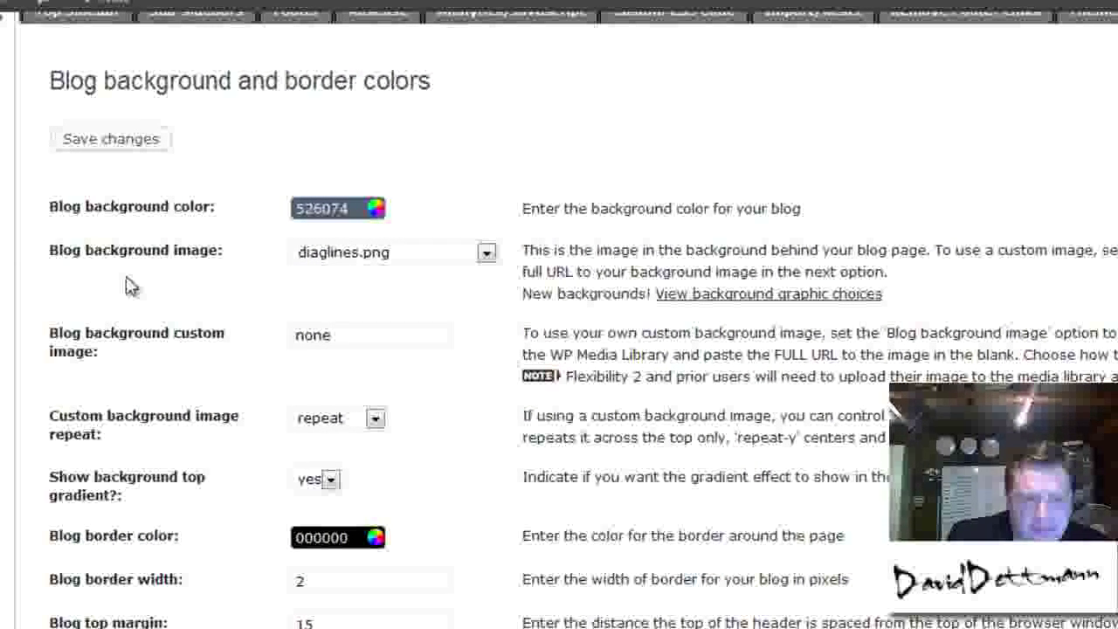
left_click(487, 253)
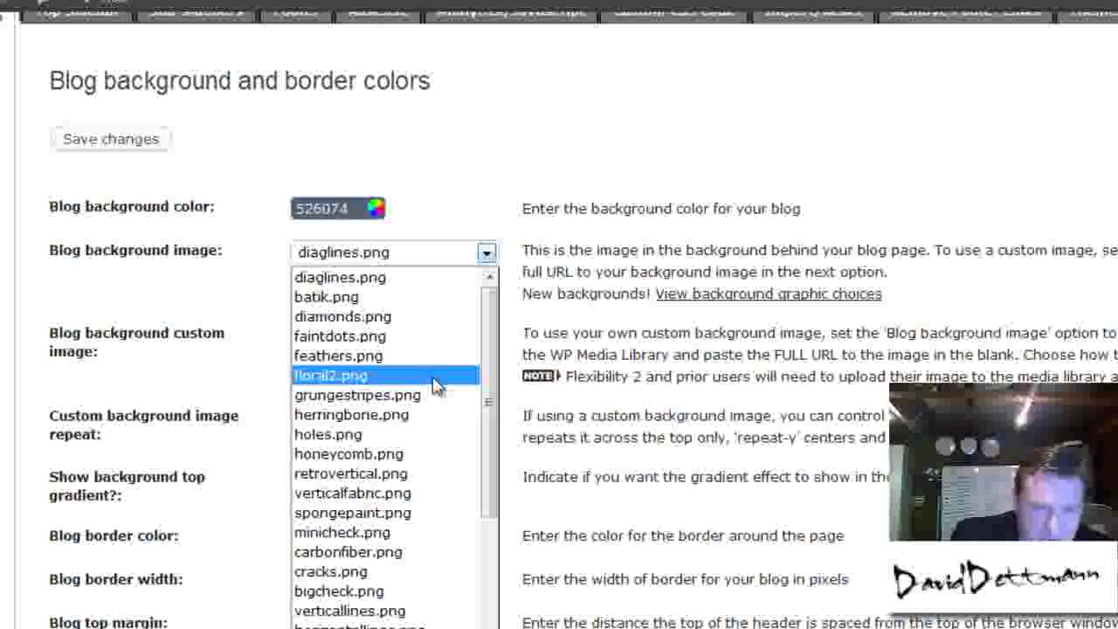
left_click(399, 435)
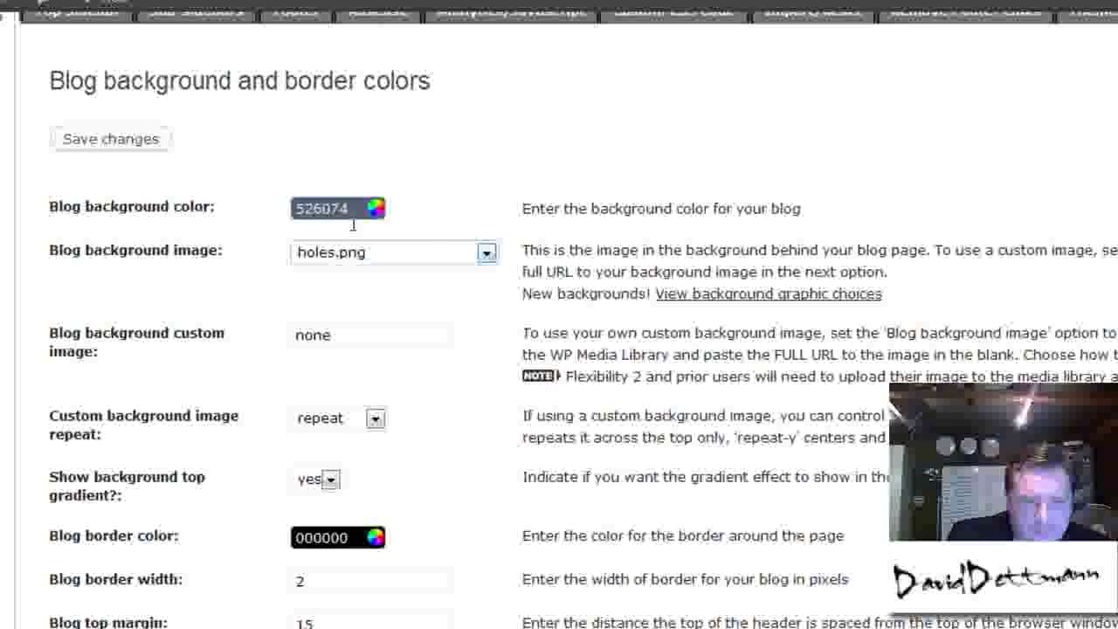
Change the blog background color to the muted purple 725578
left_click(374, 208)
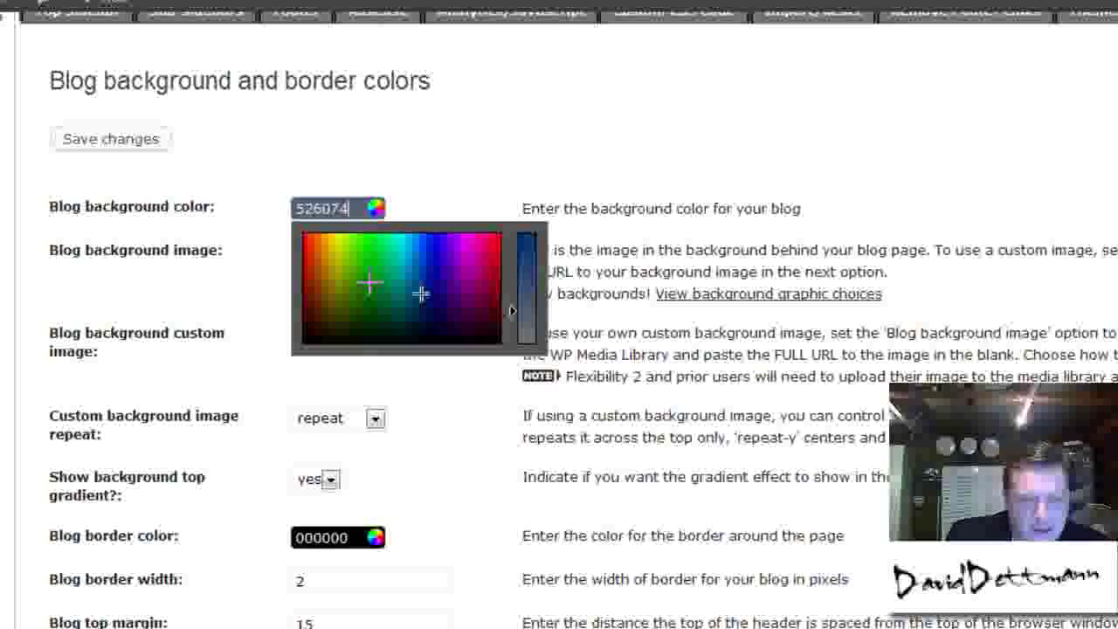
left_click(461, 292)
left_click(469, 437)
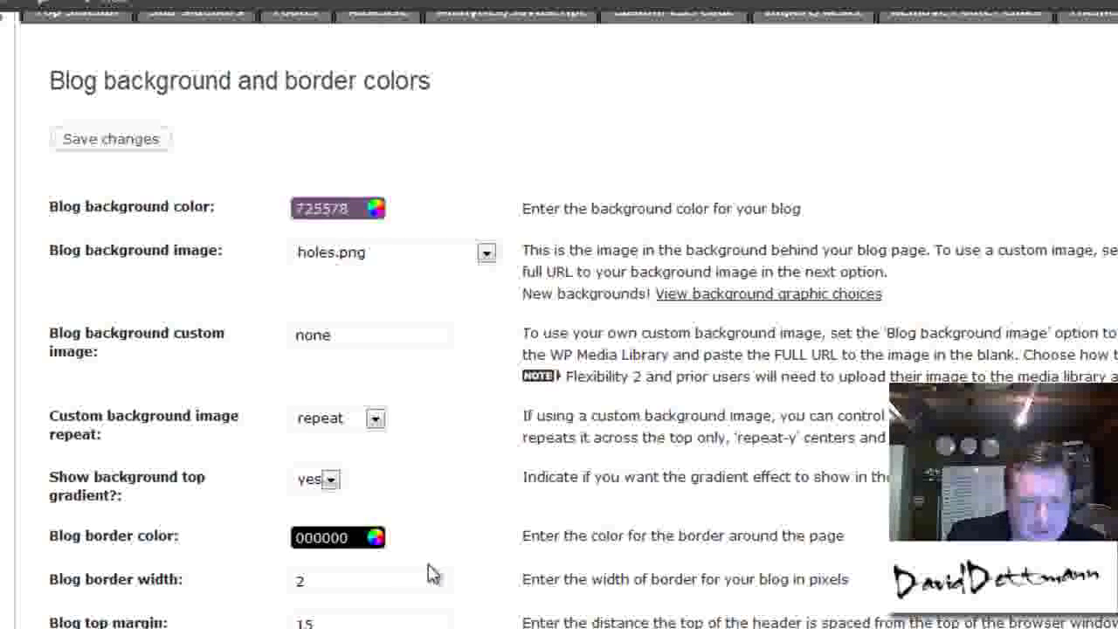
Save the background and border settings and refresh the Demo 2 site to check the purple background
left_click(96, 149)
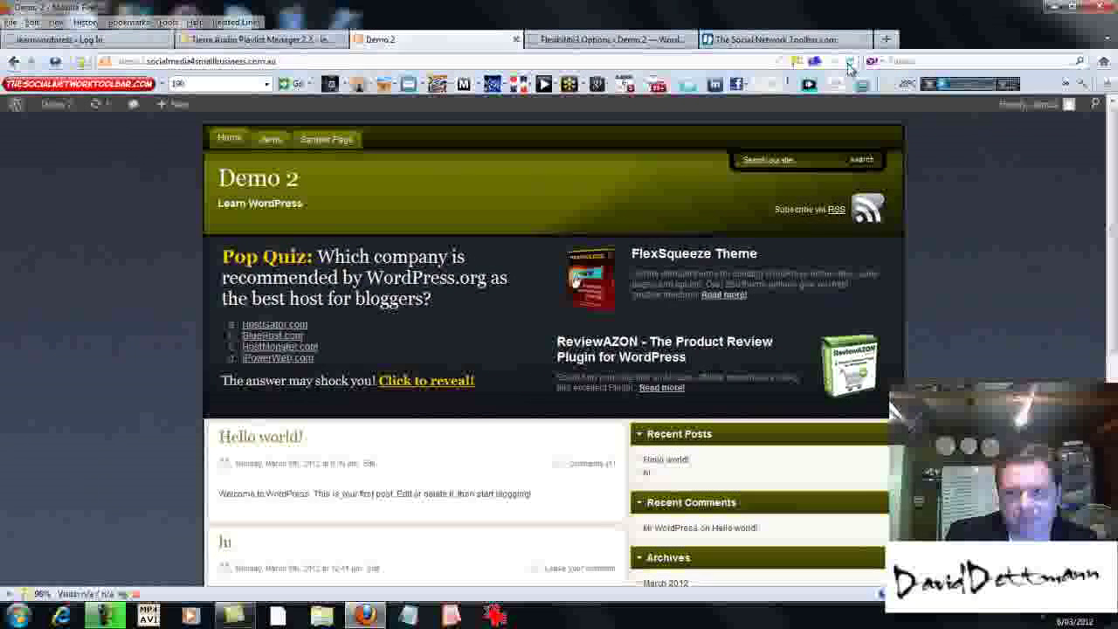
left_click(850, 64)
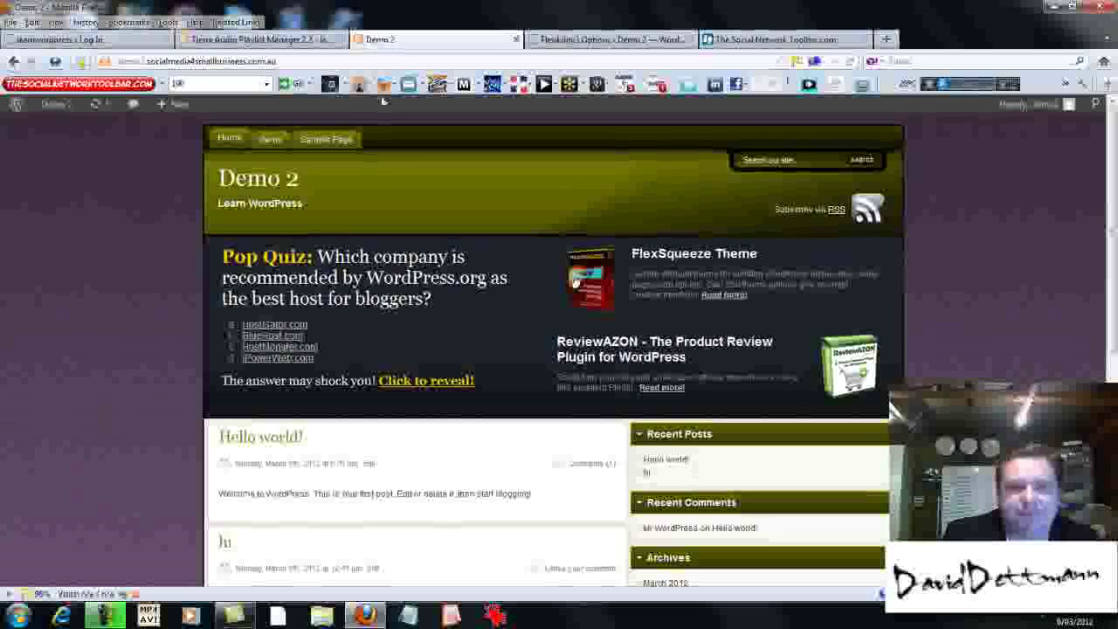
Change the blog background color to the grey-violet 777482 in the Flexibility 3 background settings
left_click(577, 40)
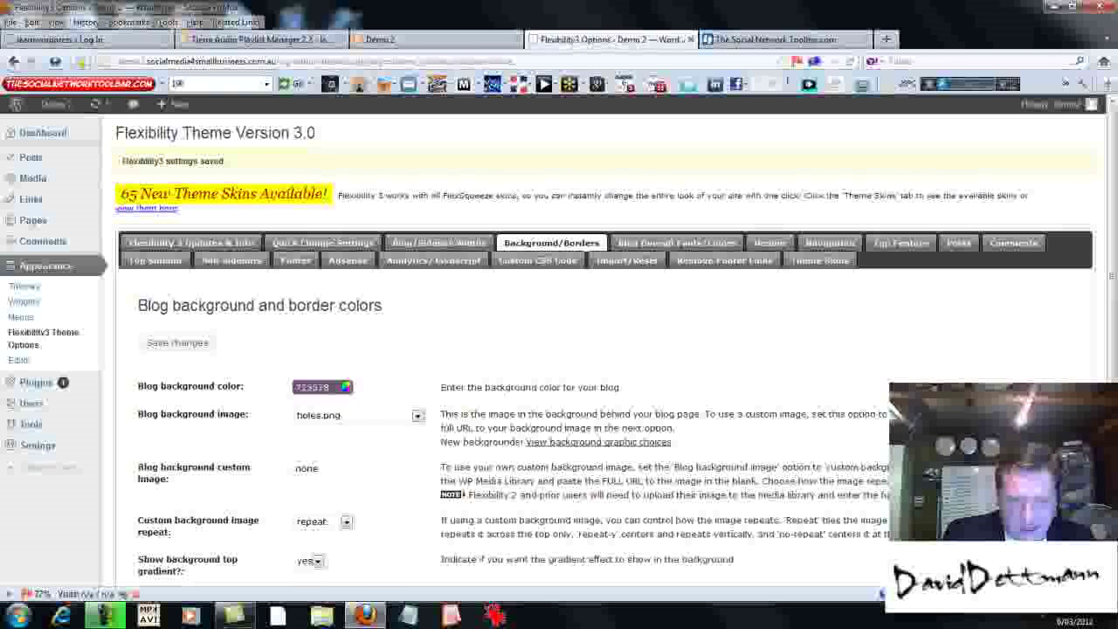
left_click(349, 387)
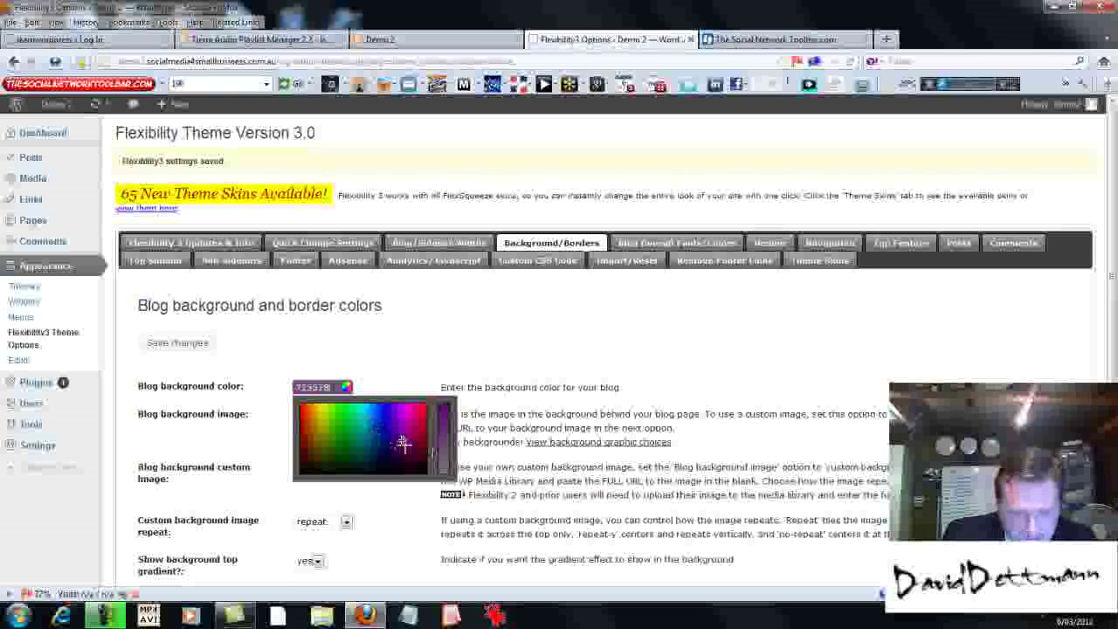
left_click(375, 443)
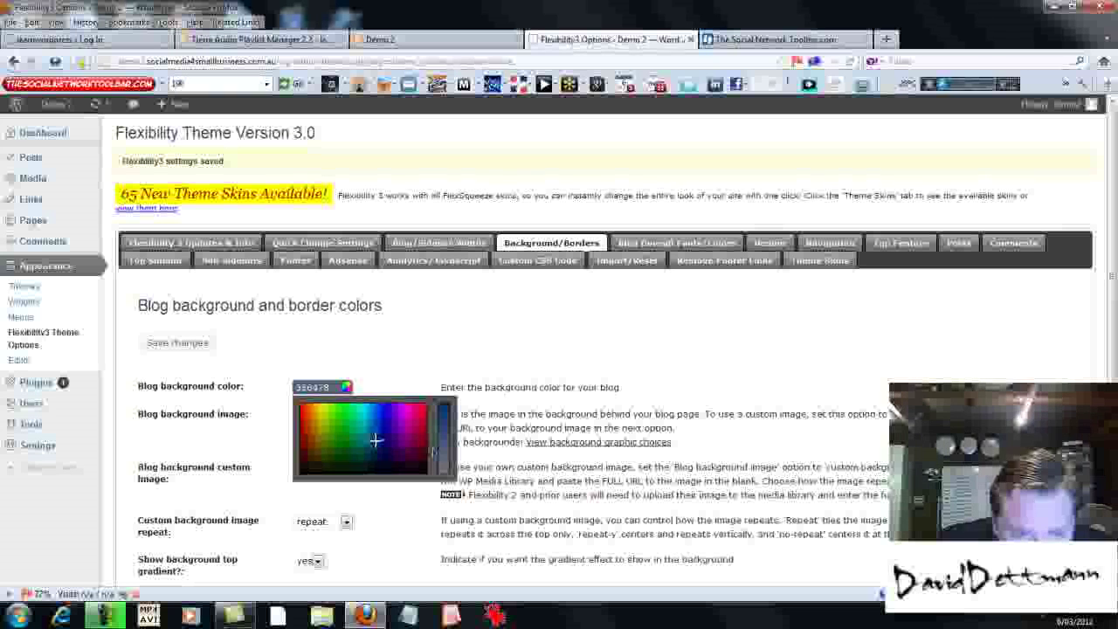
left_click(395, 425)
mouse_move(396, 425)
left_mouse_down()
mouse_move(396, 463)
mouse_move(388, 436)
mouse_move(434, 466)
left_mouse_up()
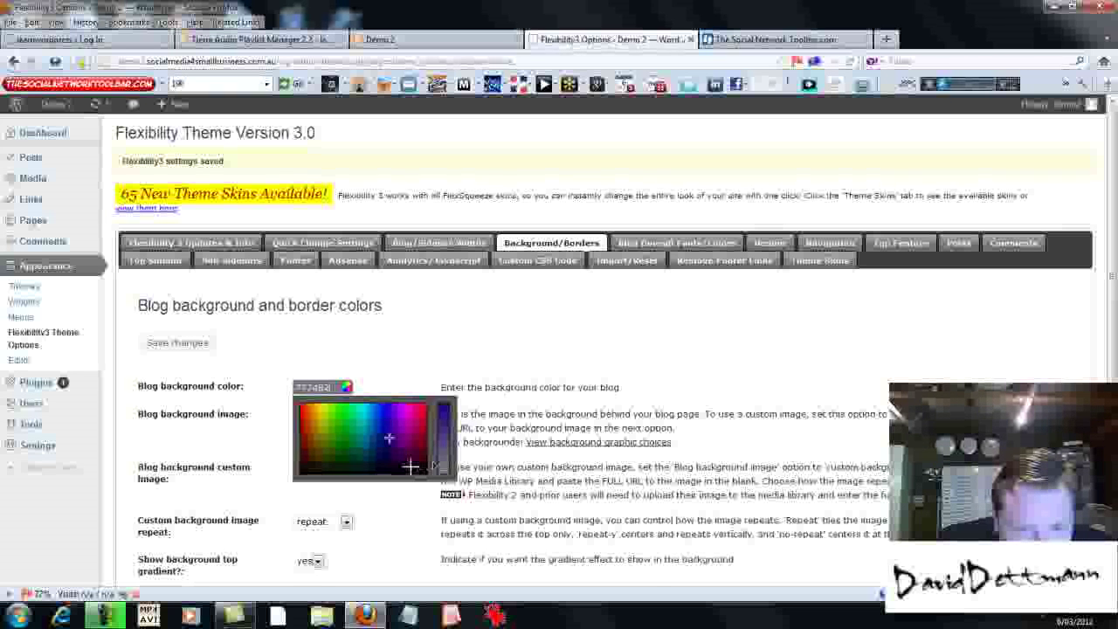
left_click(424, 389)
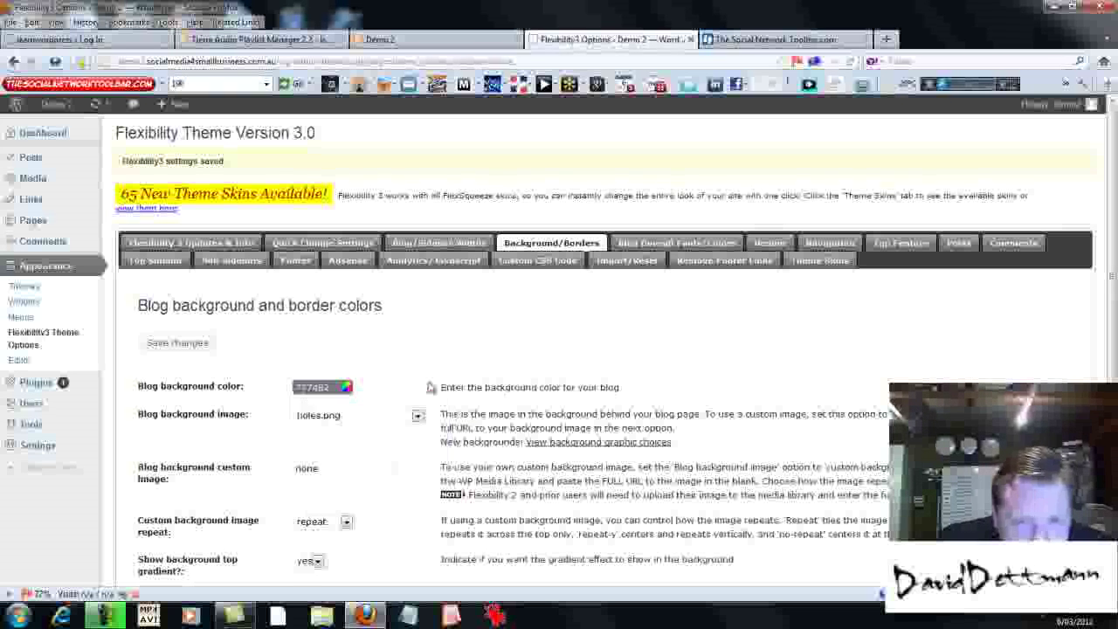
Set the blog background image option to "no background image"
left_click(418, 416)
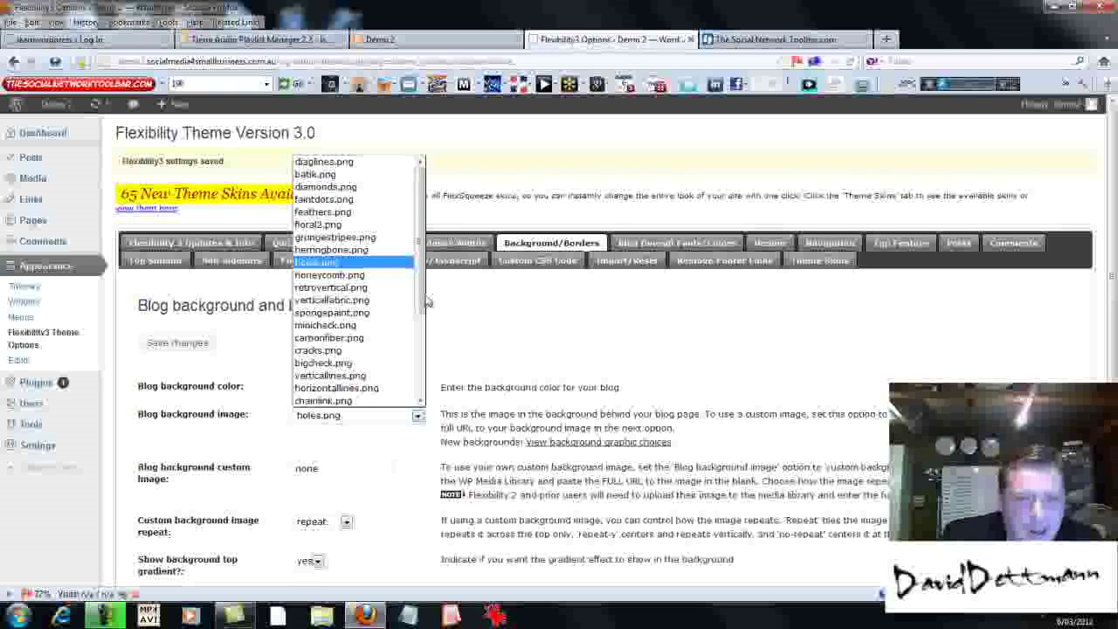
left_click_drag(422, 279, 425, 389)
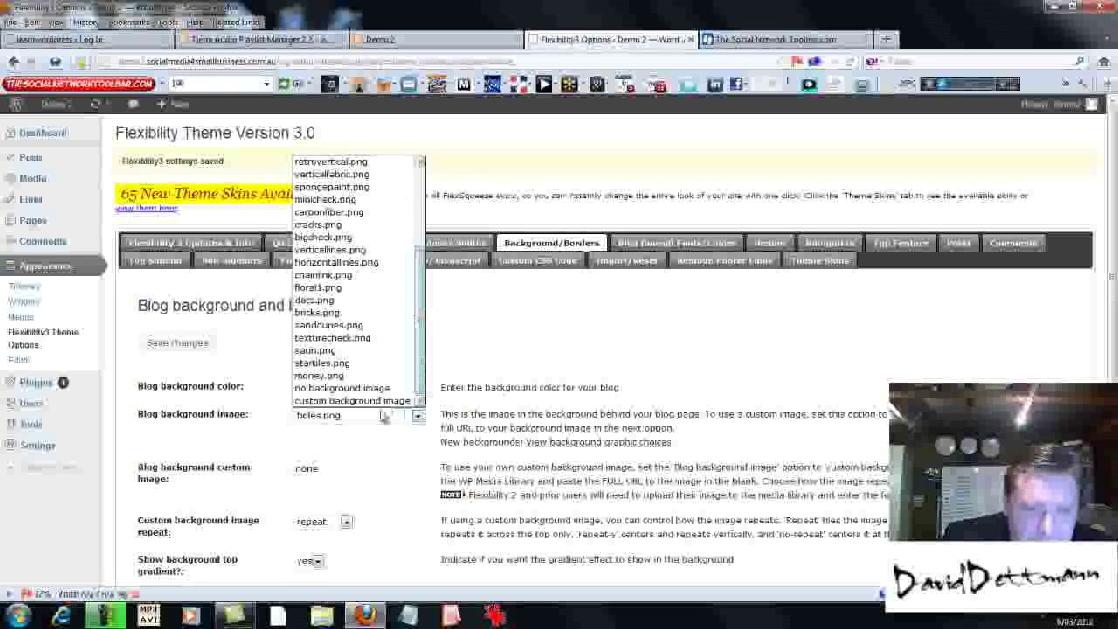
left_click(325, 388)
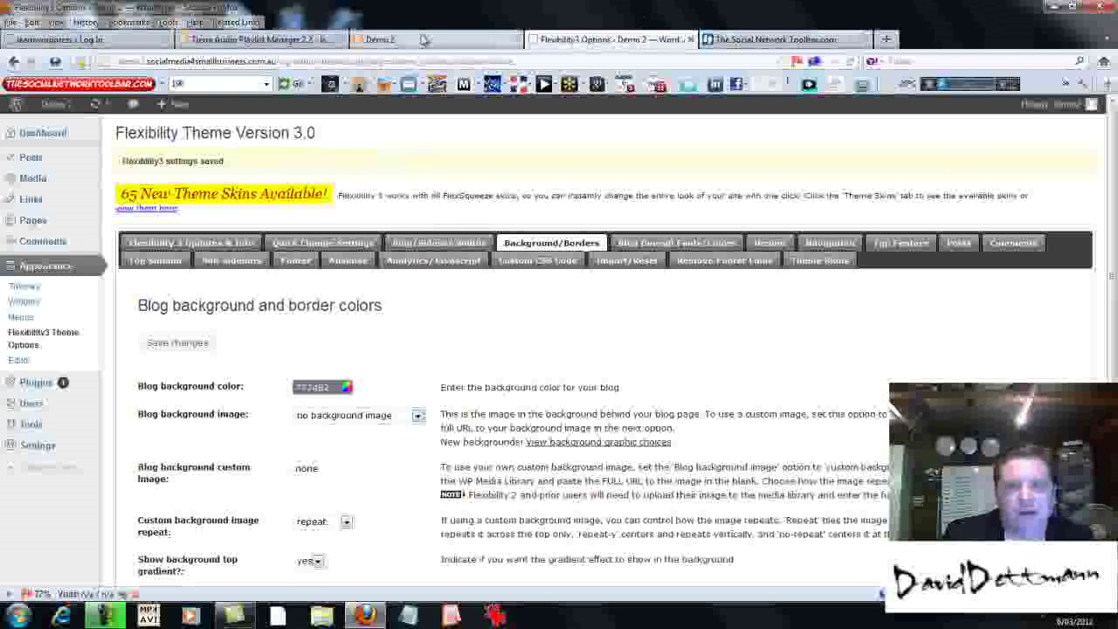
Save the plain background settings and reload the Demo 2 site to view the result
left_click(170, 344)
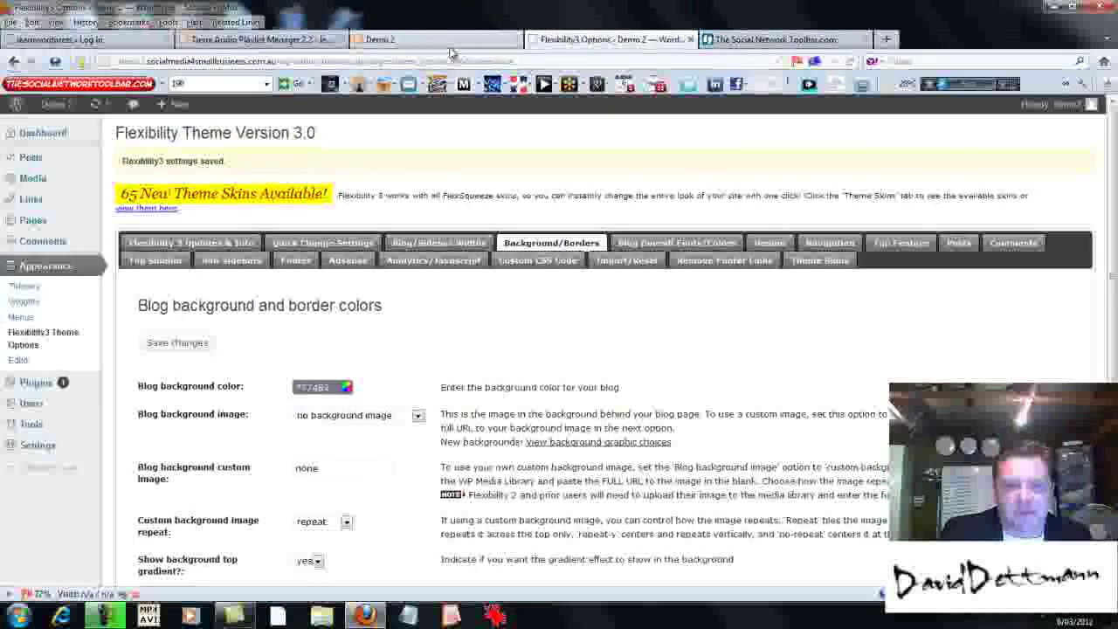
left_click(449, 40)
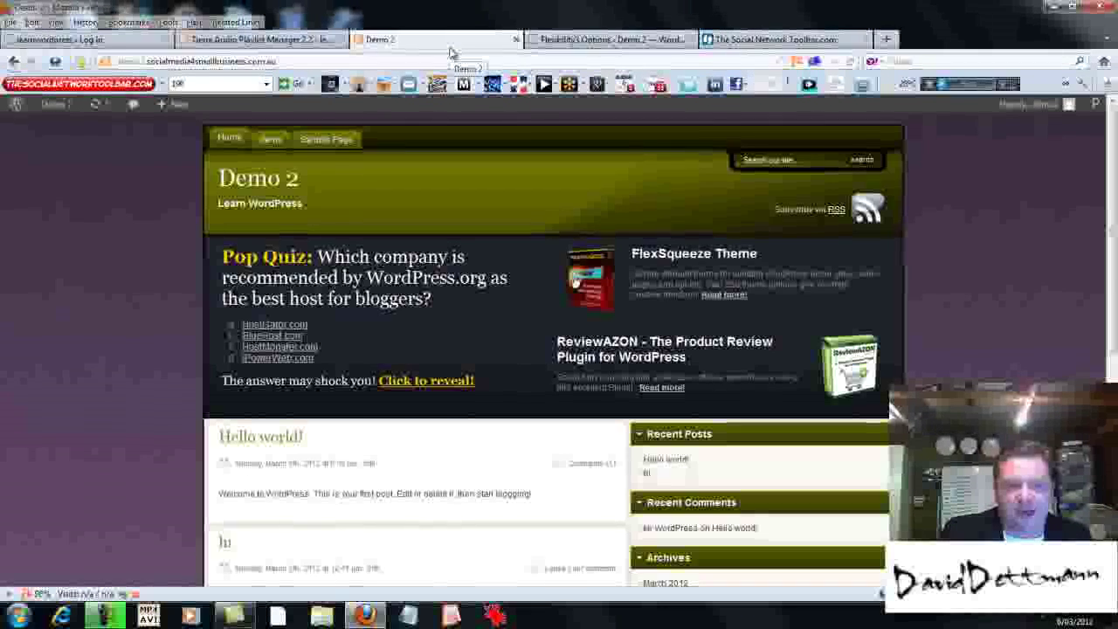
left_click(851, 62)
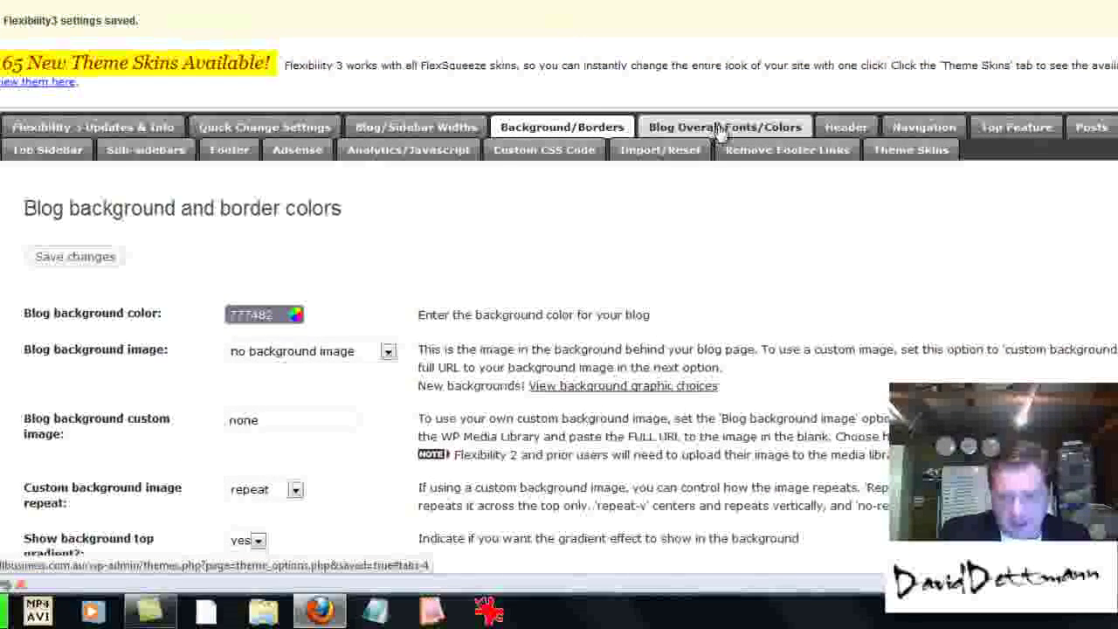
In the blog overall font and color settings, set the text size to 14 and the text font to Georgia
left_click(719, 127)
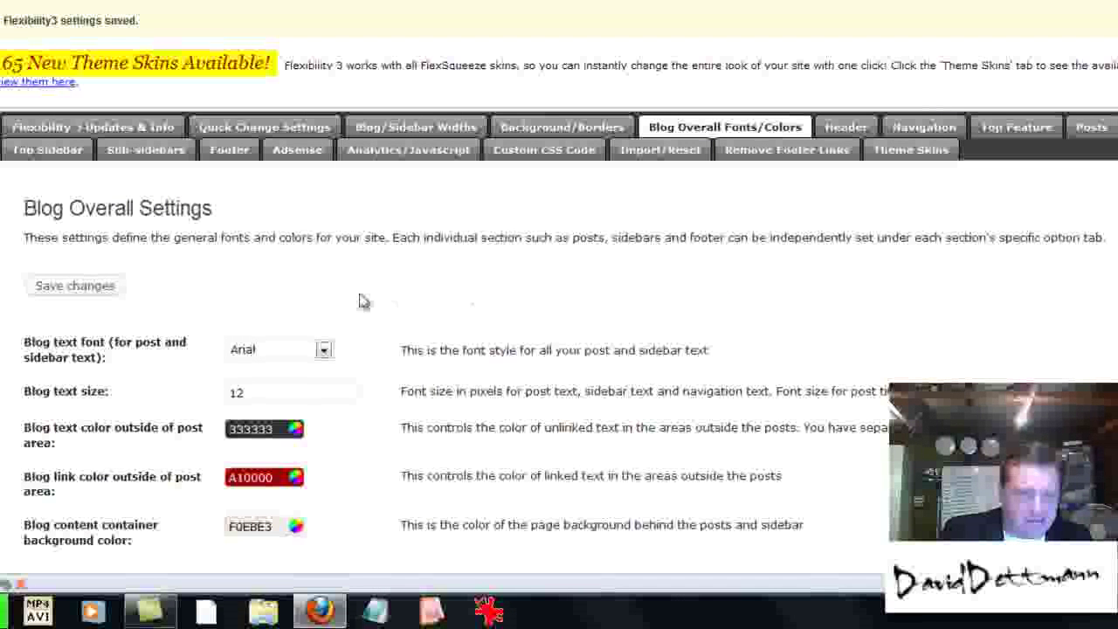
left_click(260, 391)
key("BackSpace")
type("4")
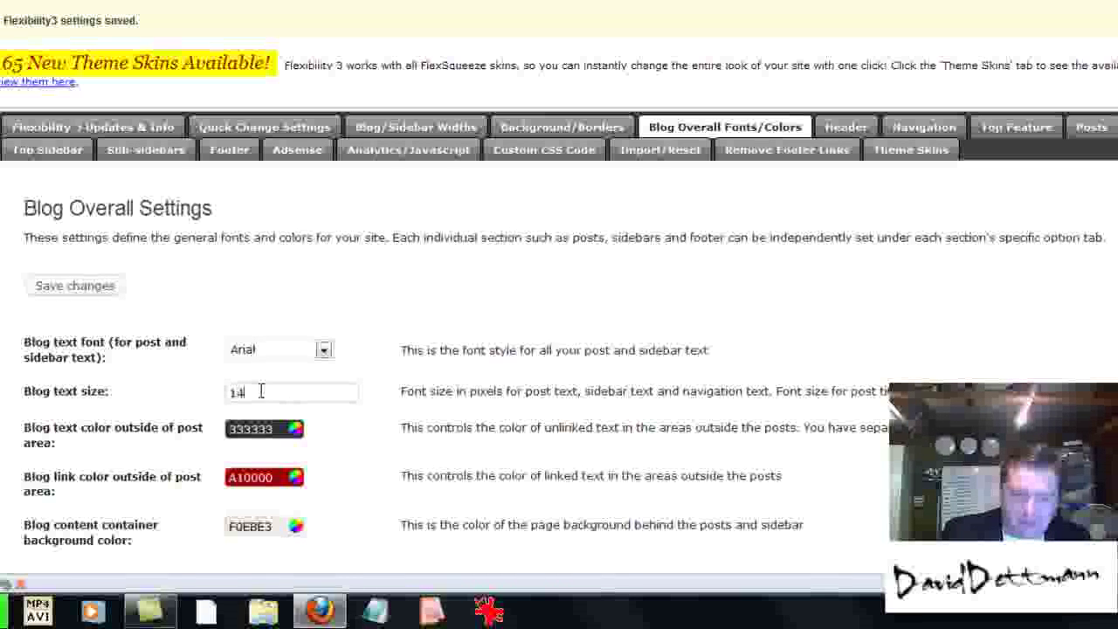
left_click(323, 351)
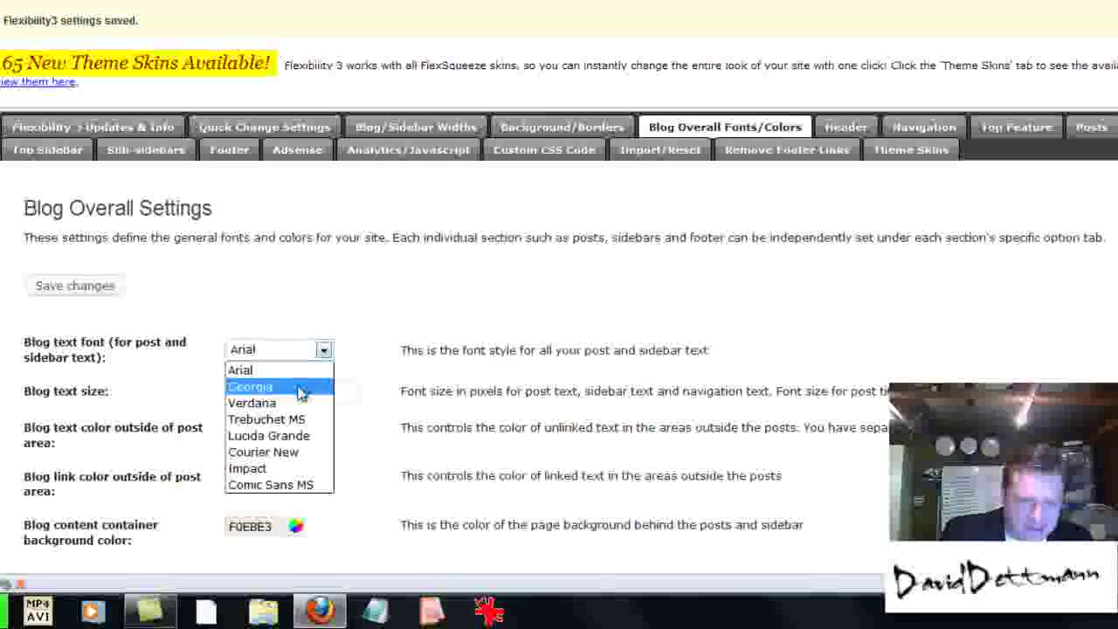
left_click(262, 385)
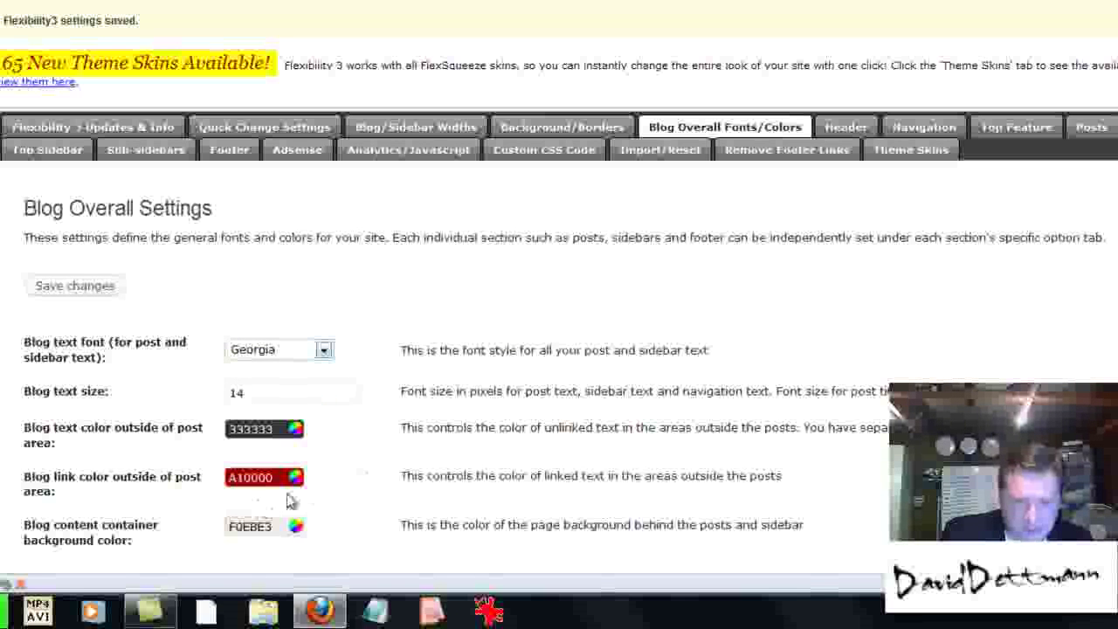
left_click(244, 392)
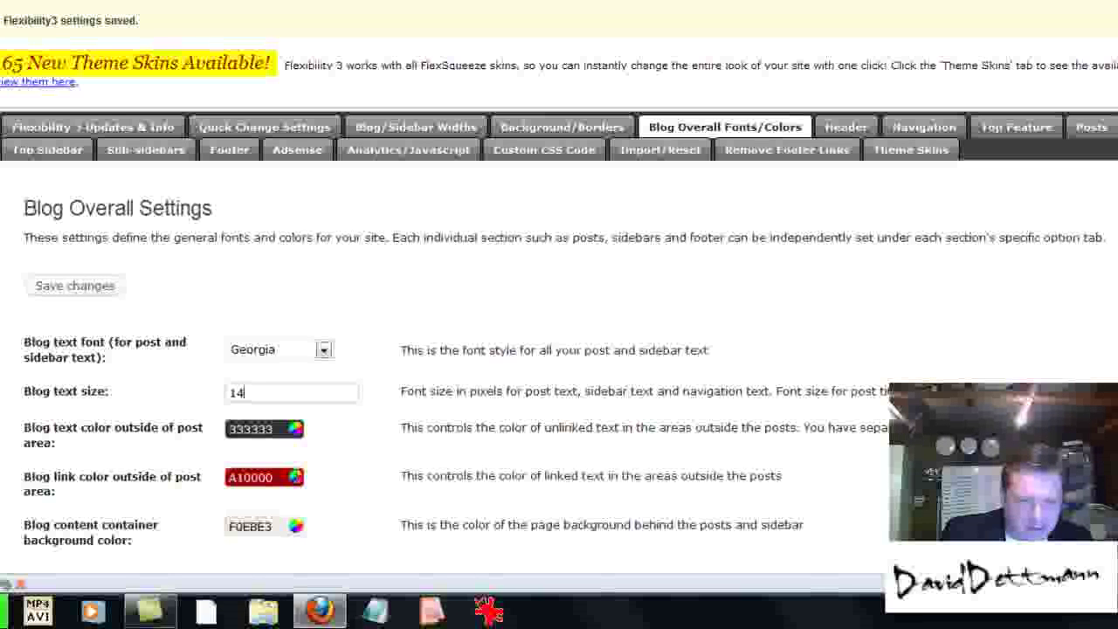
Set the blog link color outside of the post area to green 538A00 and save the overall settings
left_click(266, 477)
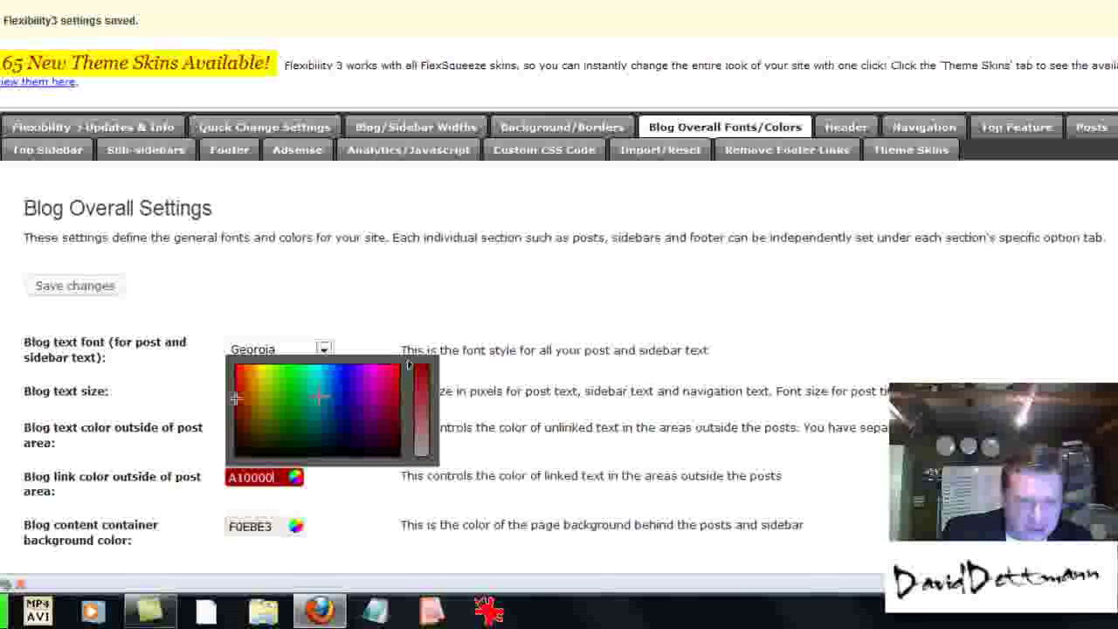
left_click(313, 407)
left_click(273, 407)
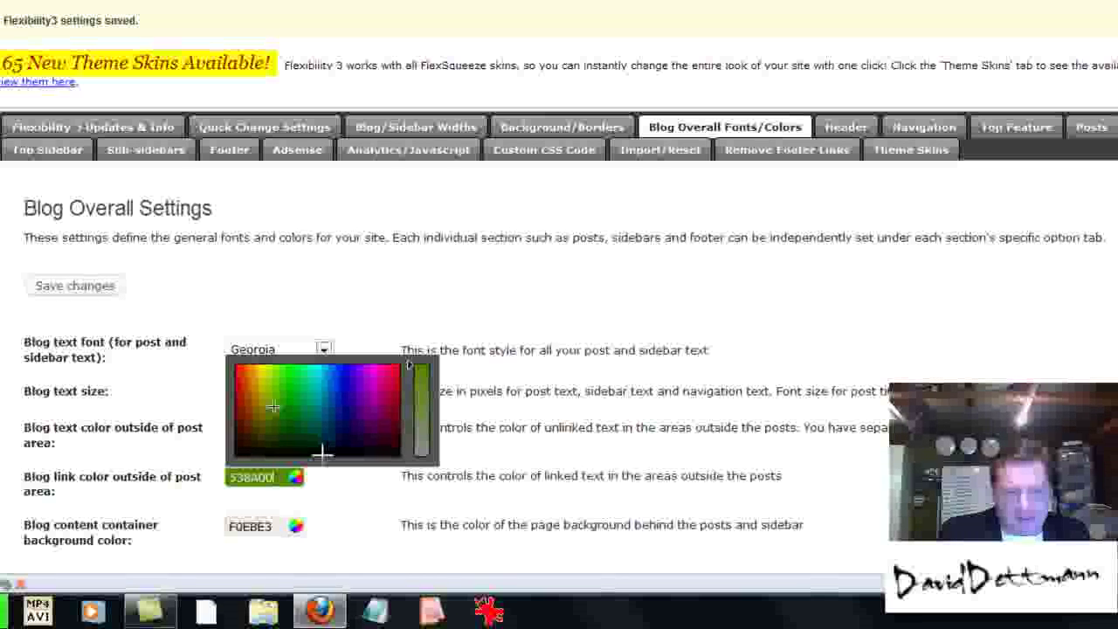
left_click(337, 497)
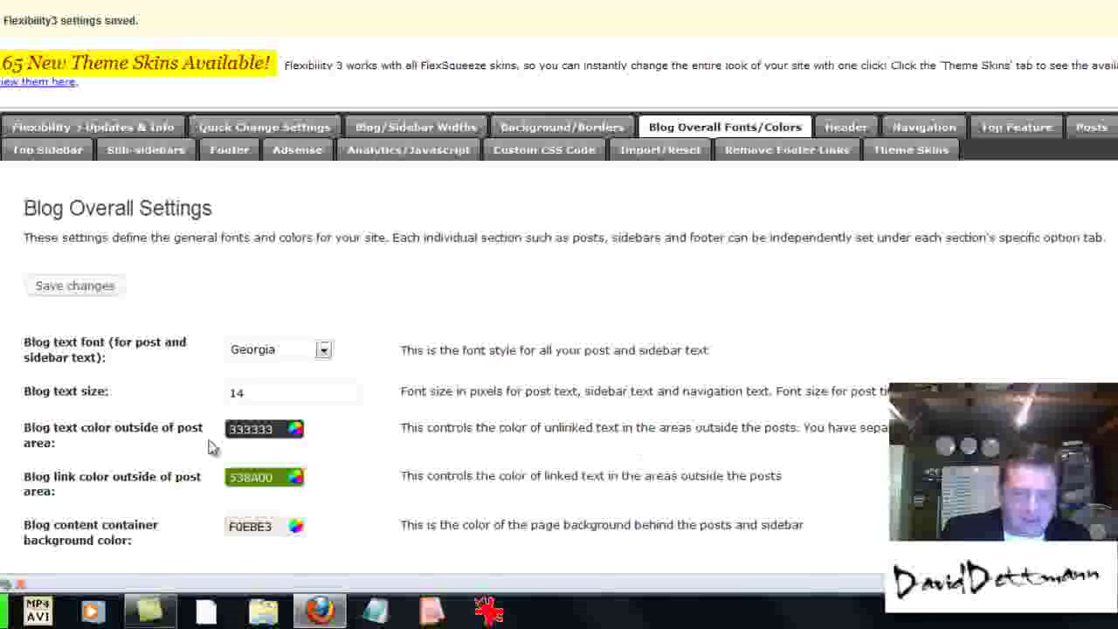
scroll(559, 314, "down", 3)
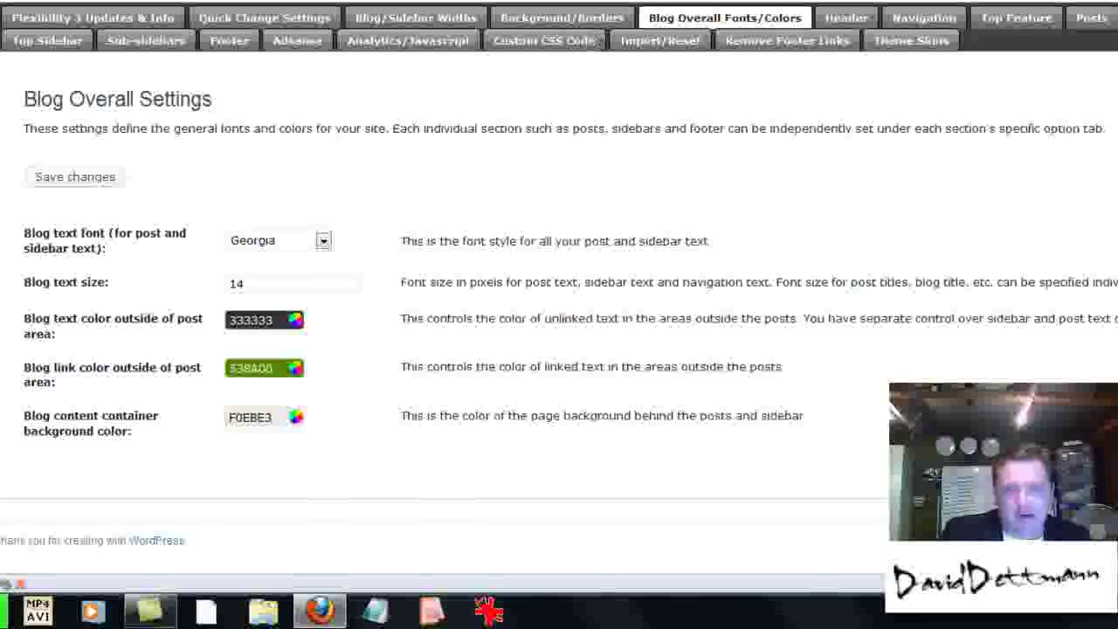
left_click(91, 185)
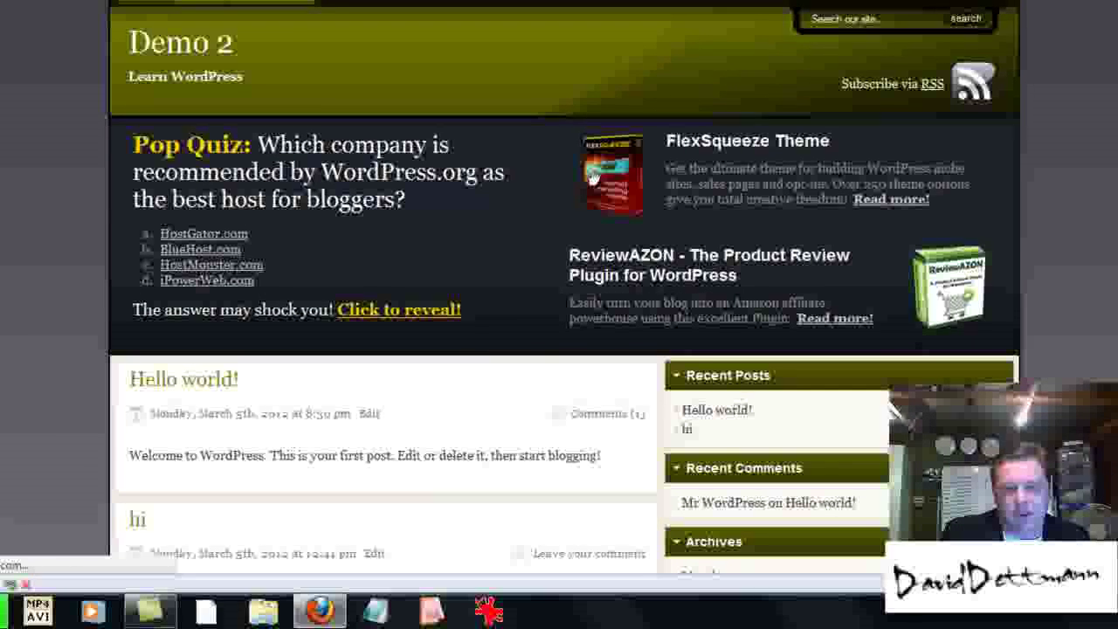
Review the Demo 2 home page down to the footer, checking the post and sidebar text against the saved font settings
scroll(593, 178, "down", 5)
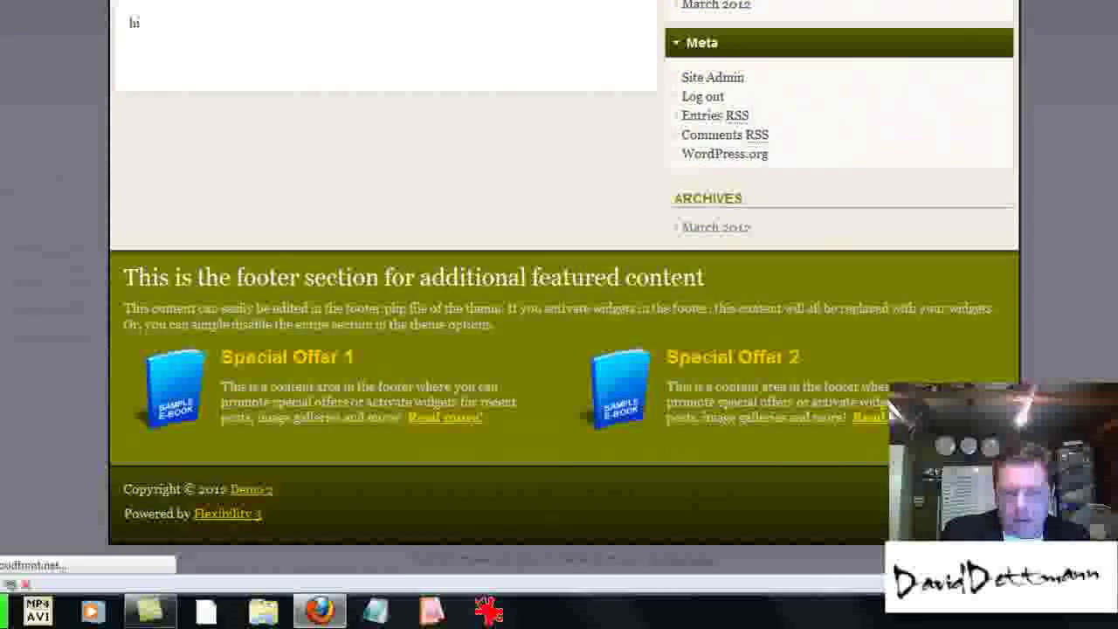
scroll(594, 94, "up", 10)
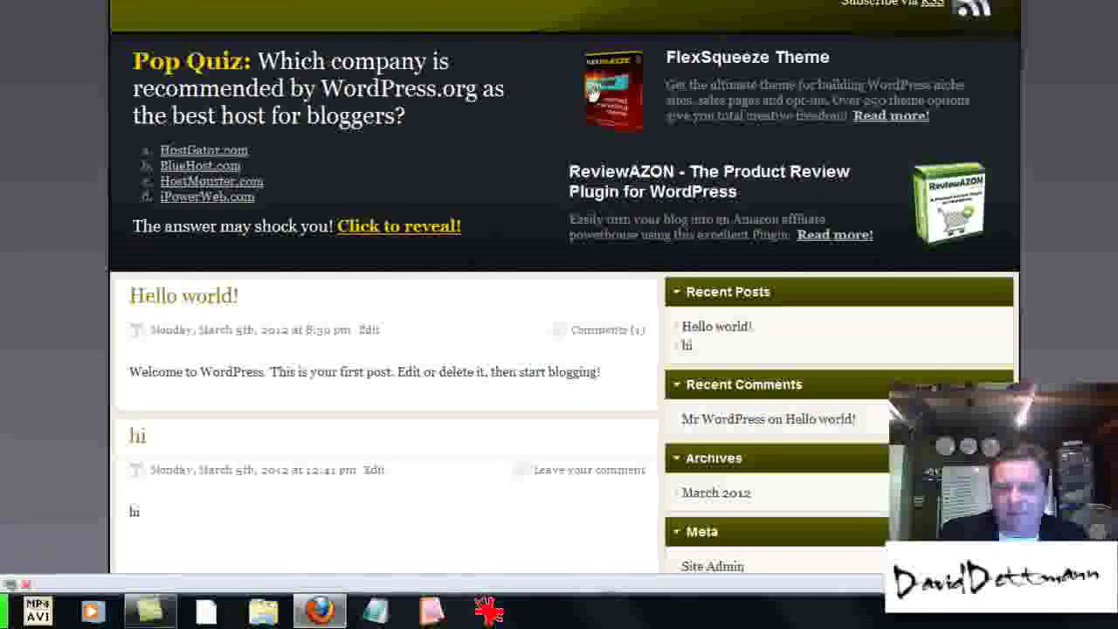
left_click(489, 2)
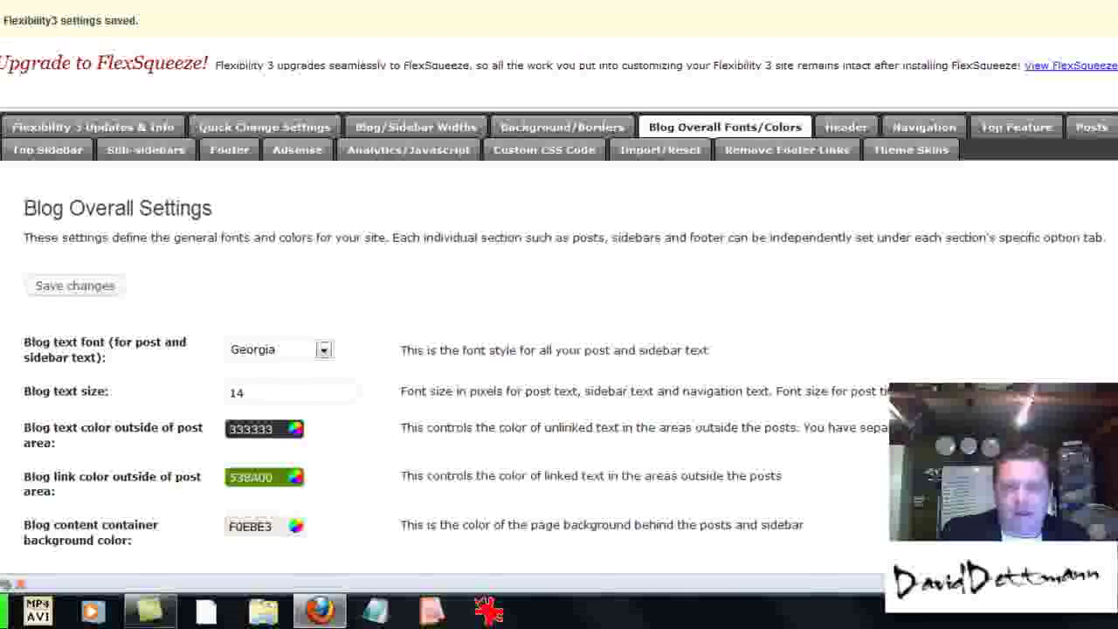
left_click(593, 2)
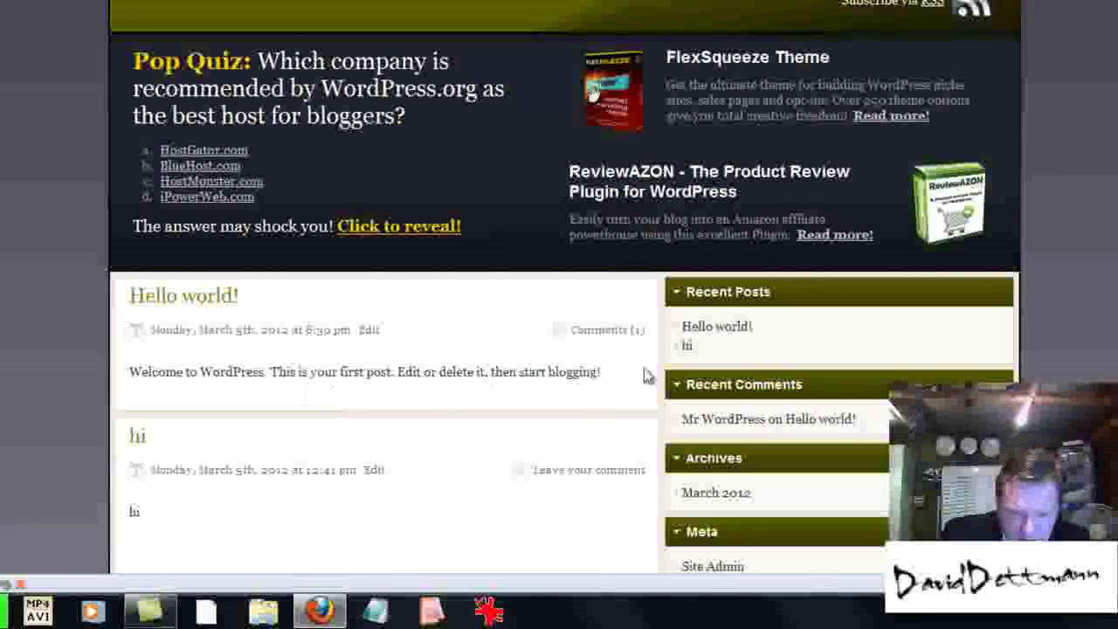
left_click_drag(602, 374, 133, 374)
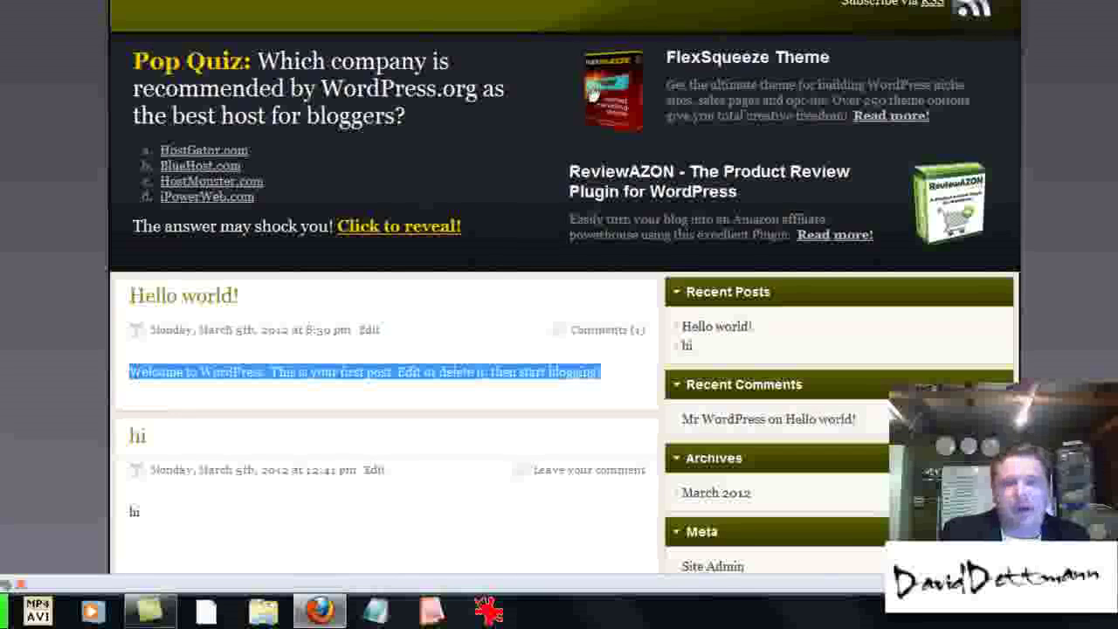
Choose Cosmic.jpg as the header background image in the theme's header settings
key("ctrl+Tab")
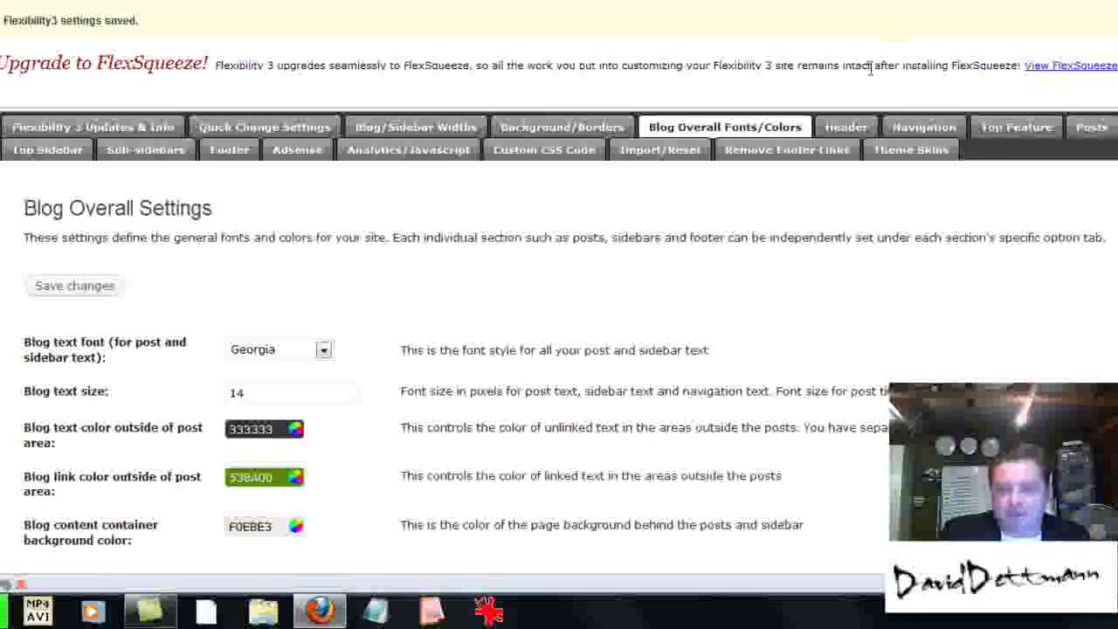
left_click(845, 128)
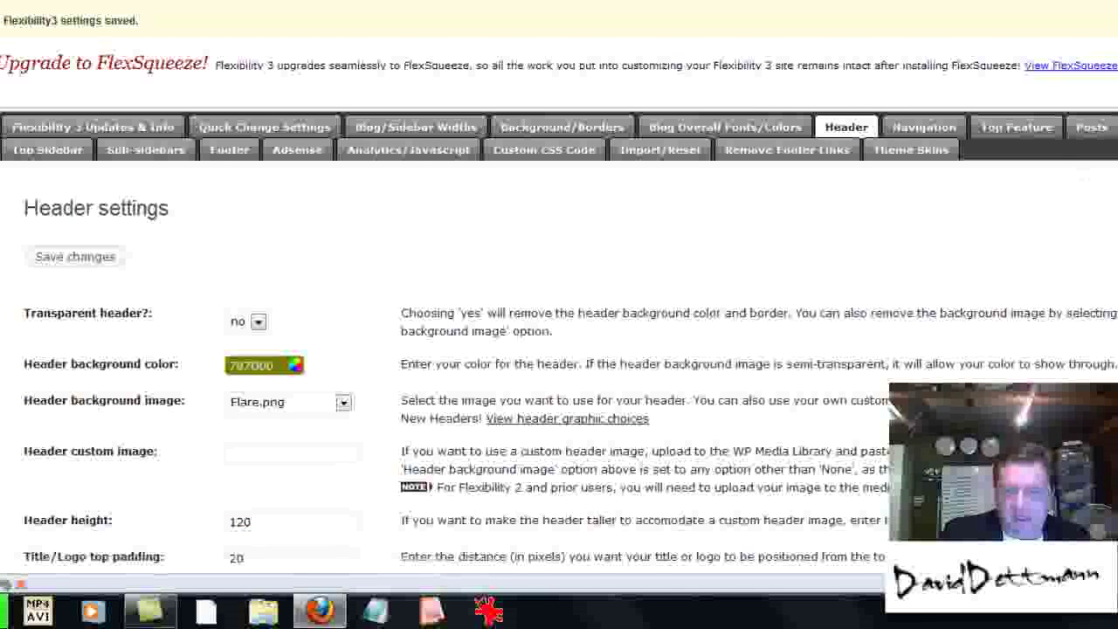
scroll(559, 289, "down", 6)
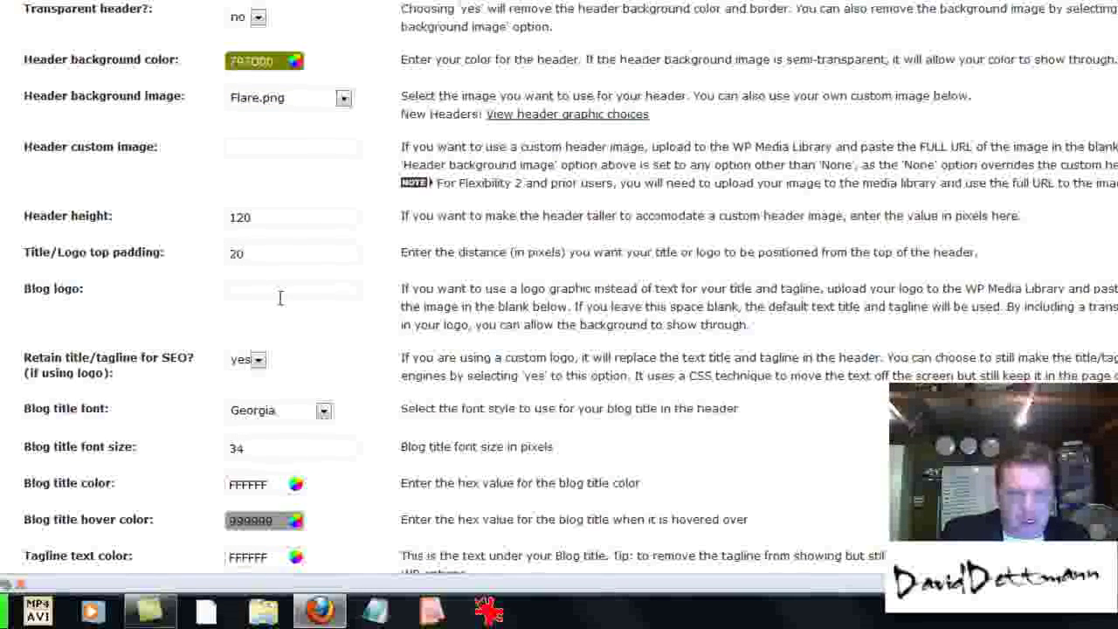
left_click(343, 100)
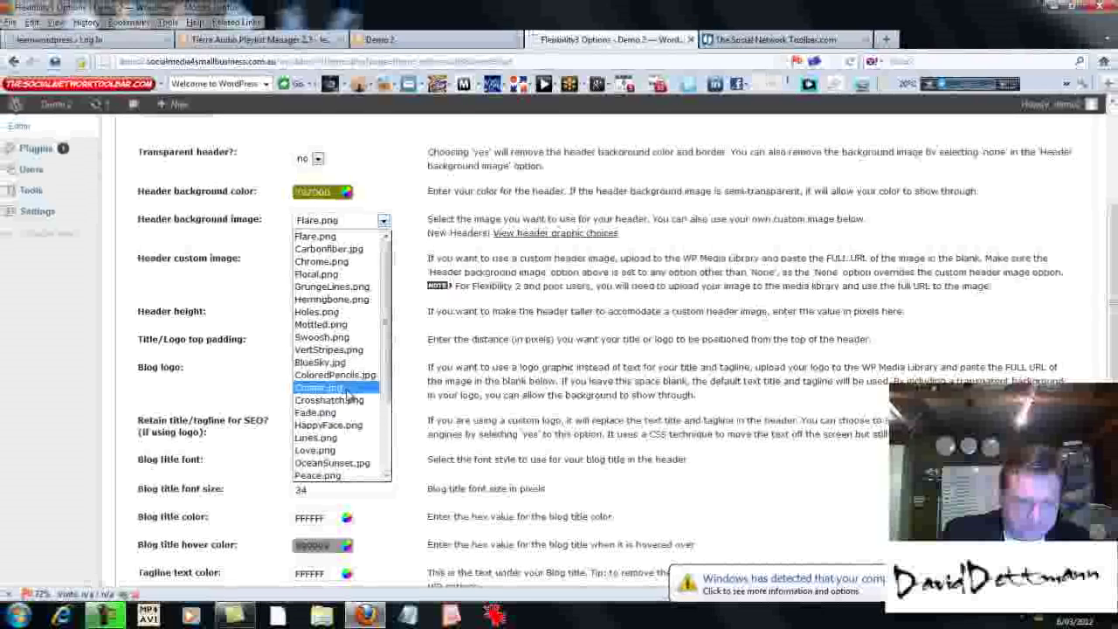
left_click(267, 317)
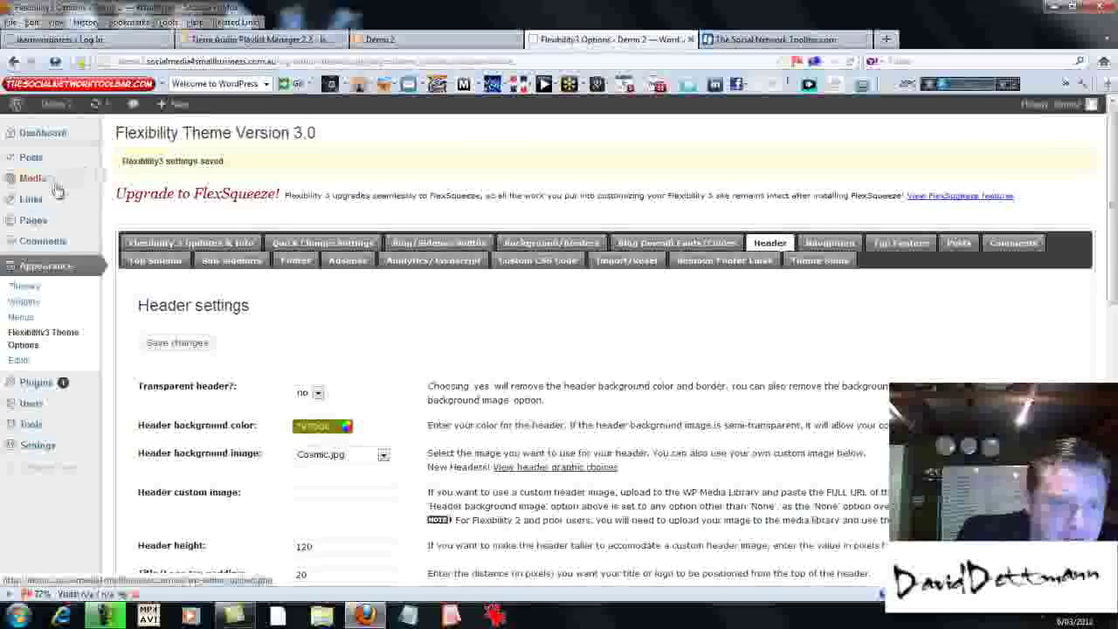
Set the header background color to dark blue 000069 in the header settings
mouse_move(54, 179)
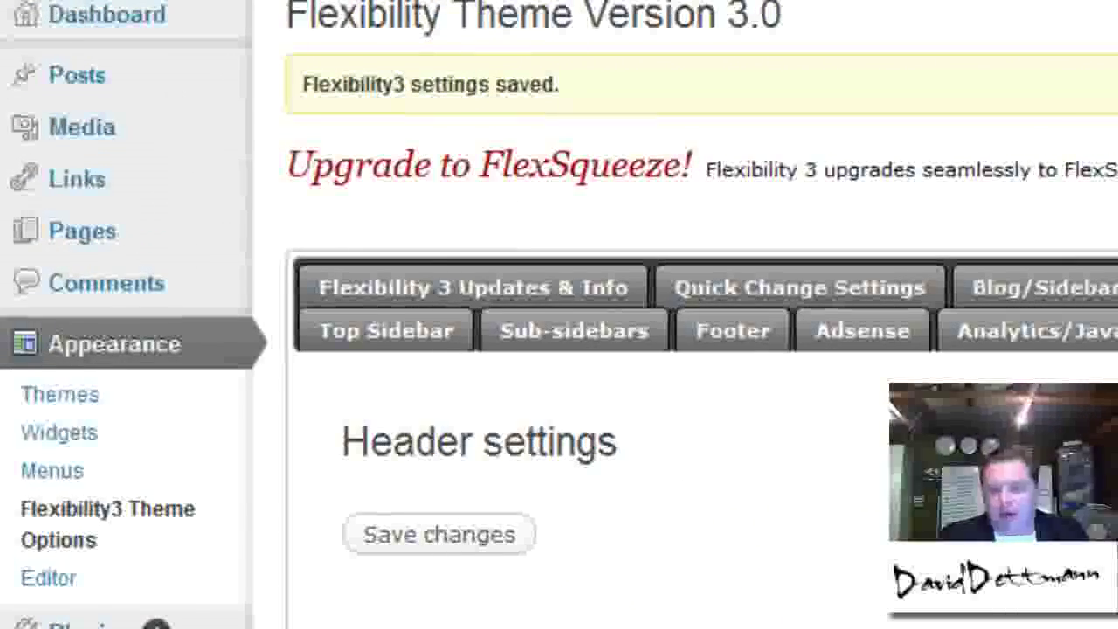
scroll(818, 554, "down", 5)
left_click(821, 559)
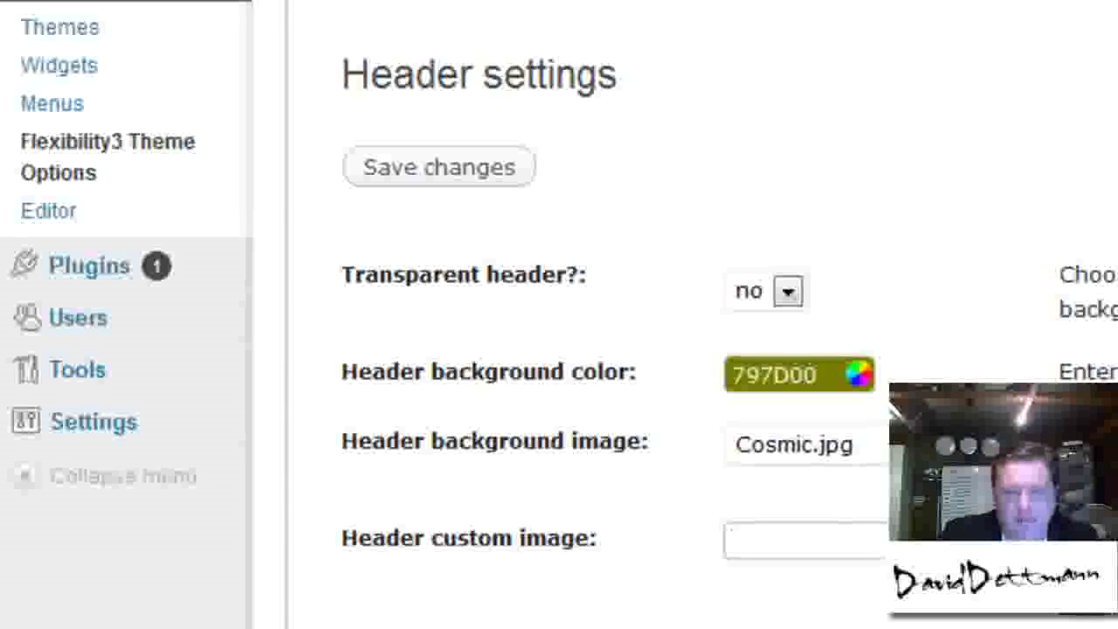
left_click(856, 376)
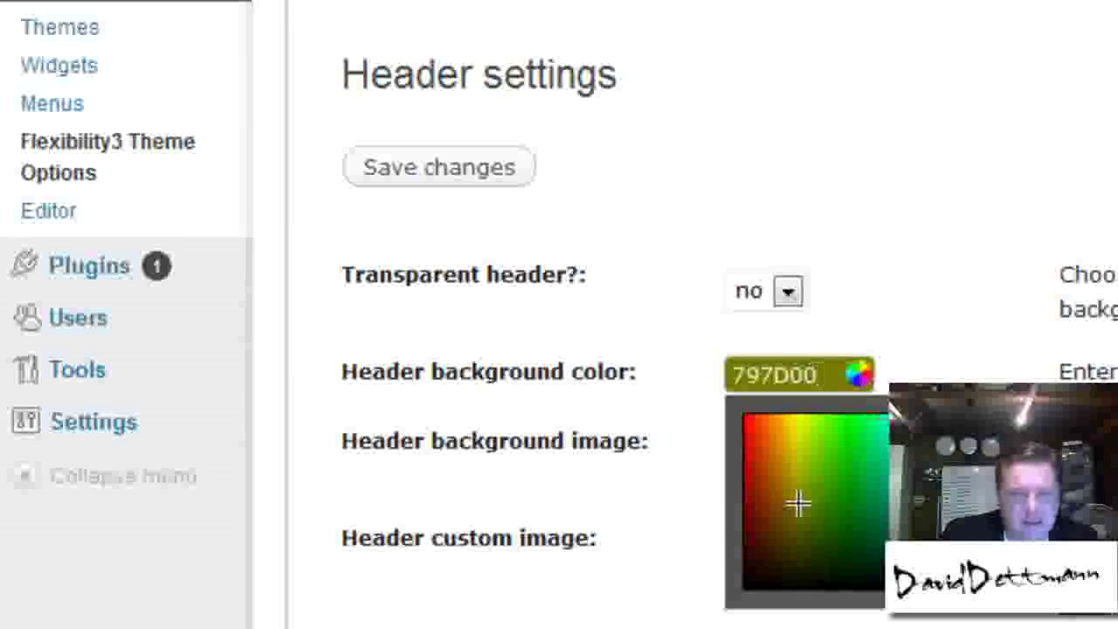
left_click(954, 517)
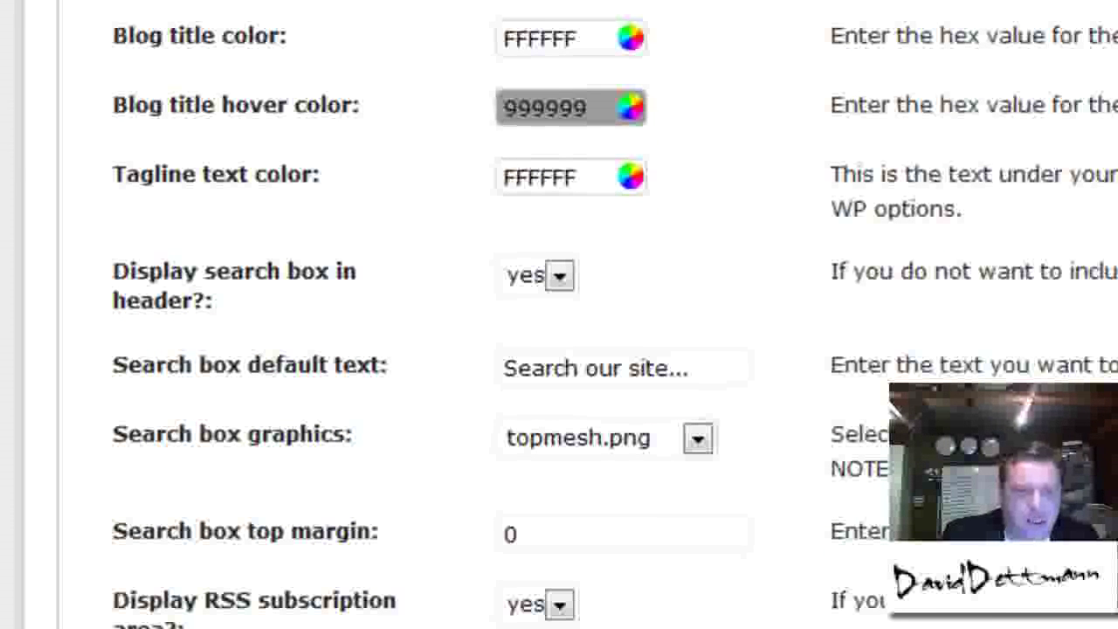
Turn off the search box display in the header and choose blacksearch.png as the search box graphic
left_click(559, 286)
left_click(526, 345)
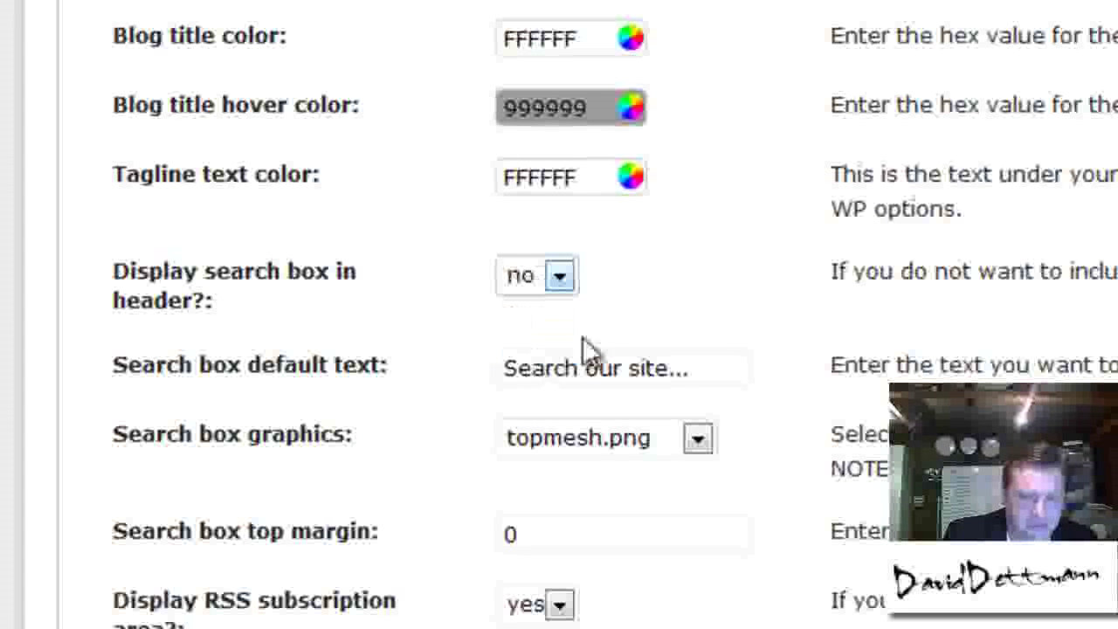
left_click(696, 442)
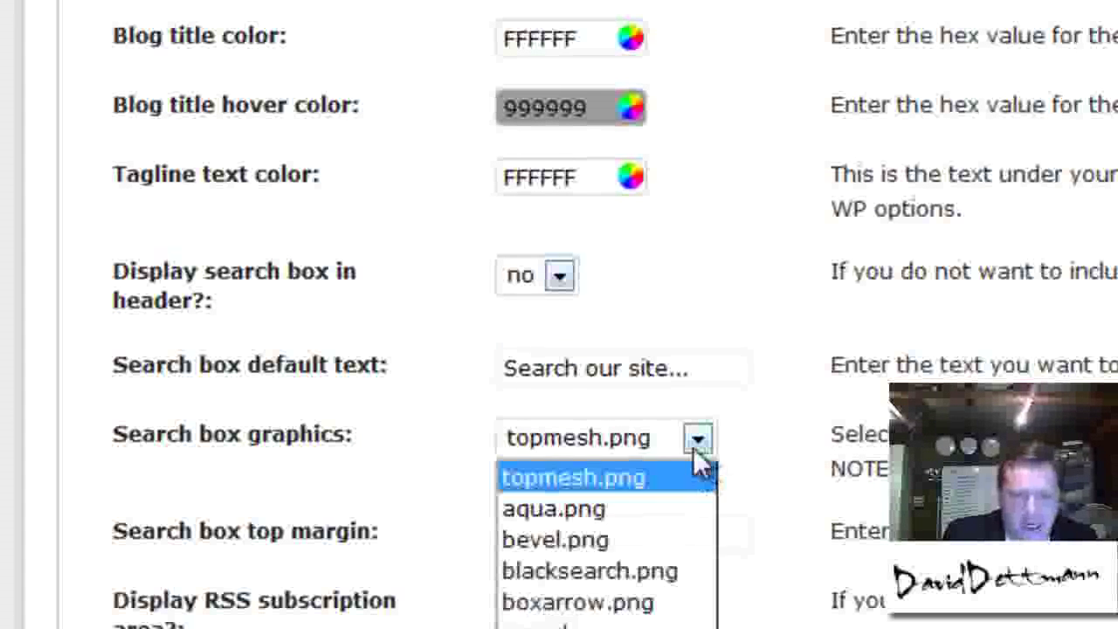
left_click(666, 577)
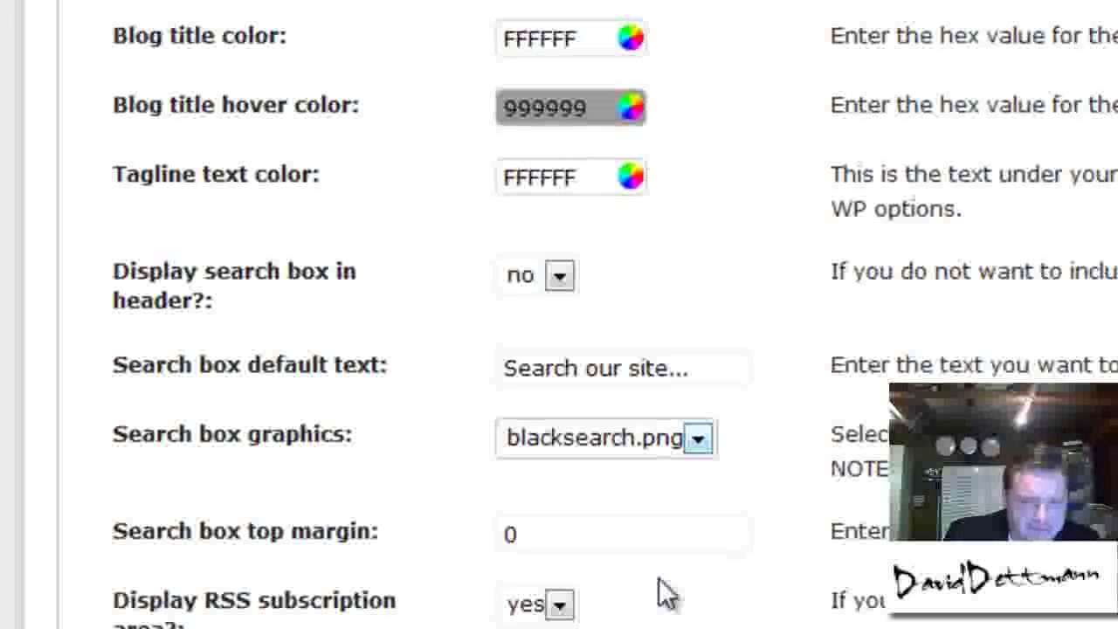
Turn off the header's RSS subscription area and set the subscription hover color to C1C70A
left_click(561, 613)
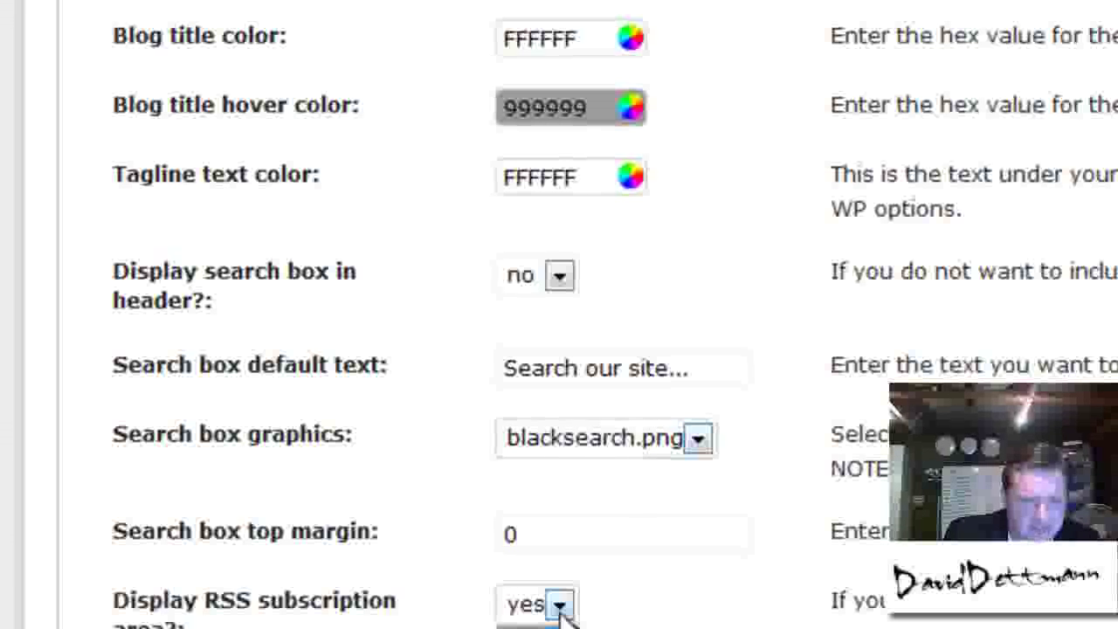
left_click(551, 628)
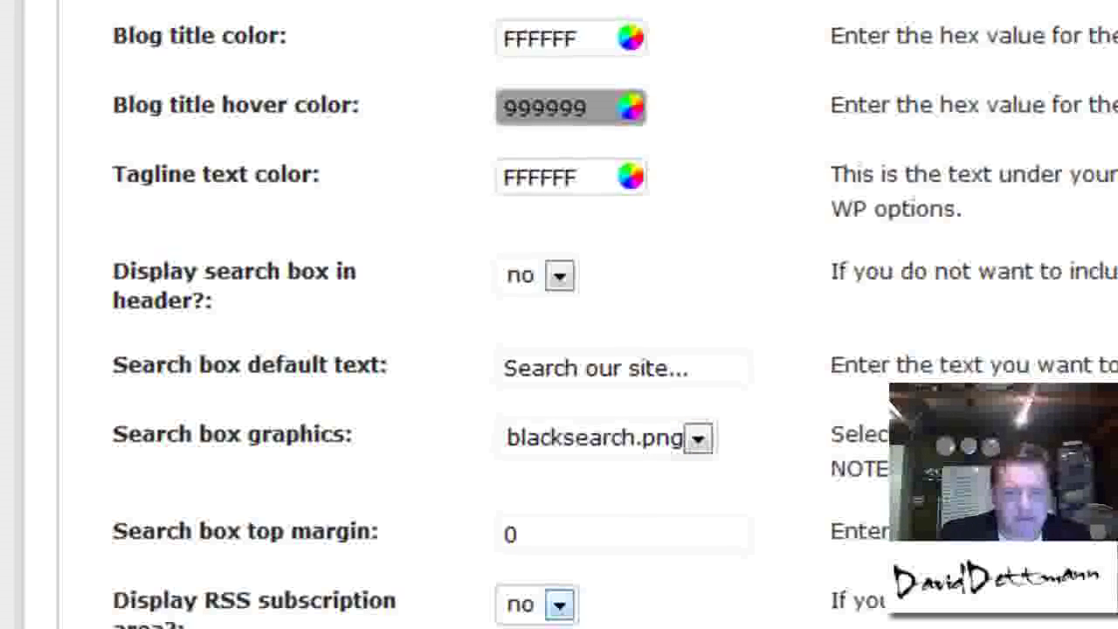
scroll(559, 314, "down", 5)
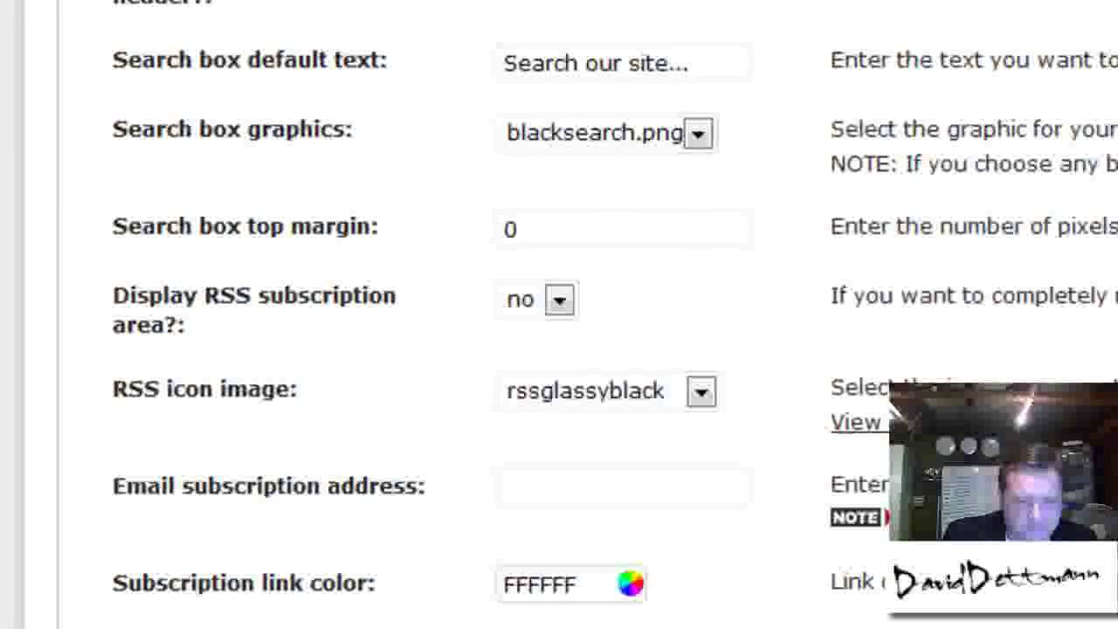
left_click(567, 579)
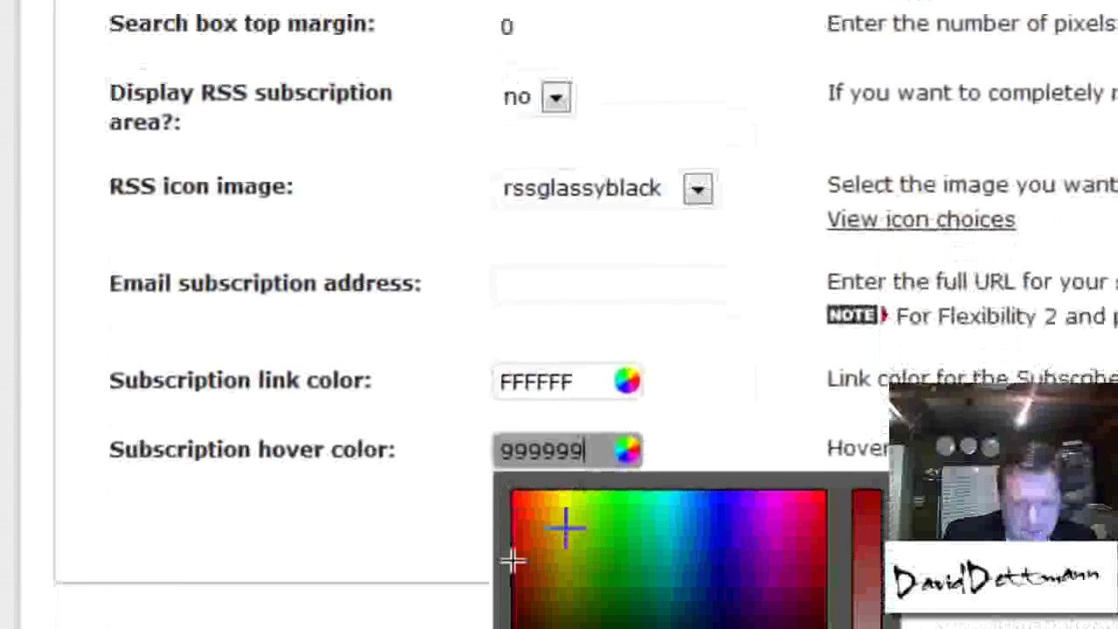
left_click(876, 310)
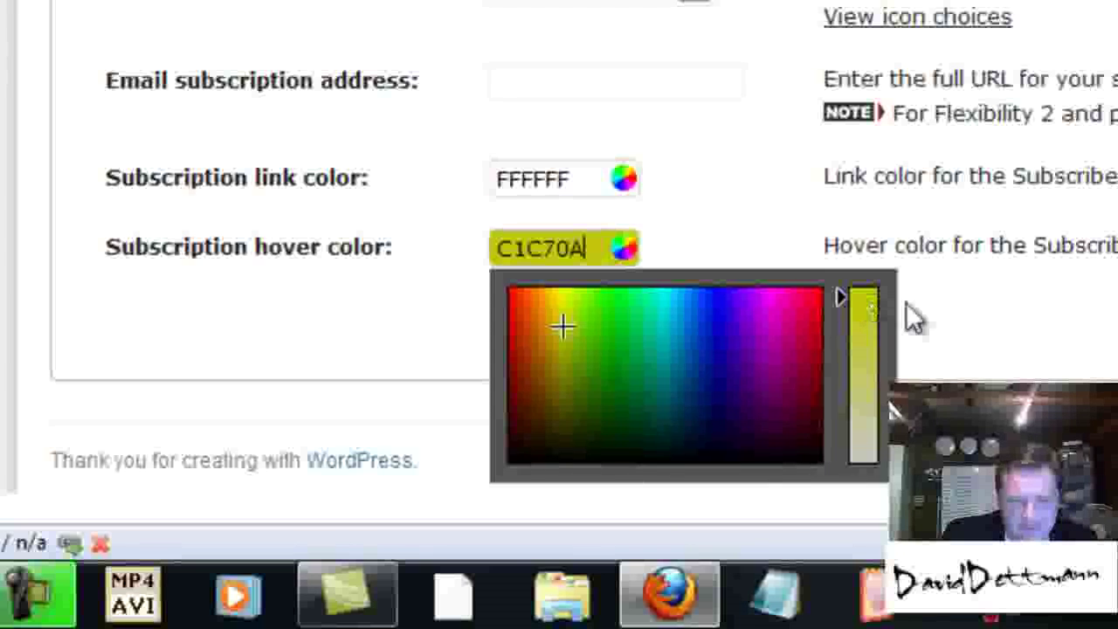
left_click(1086, 317)
Save the header settings and reload the Demo 2 home page to check the header
scroll(559, 262, "up", 1)
scroll(559, 262, "up", 15)
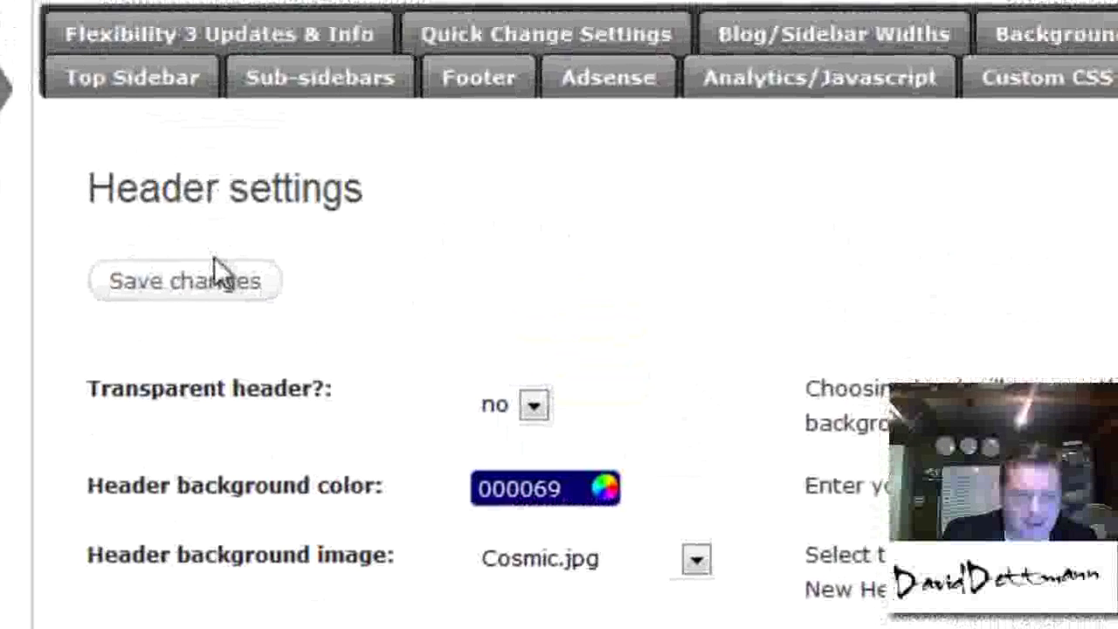
left_click(225, 279)
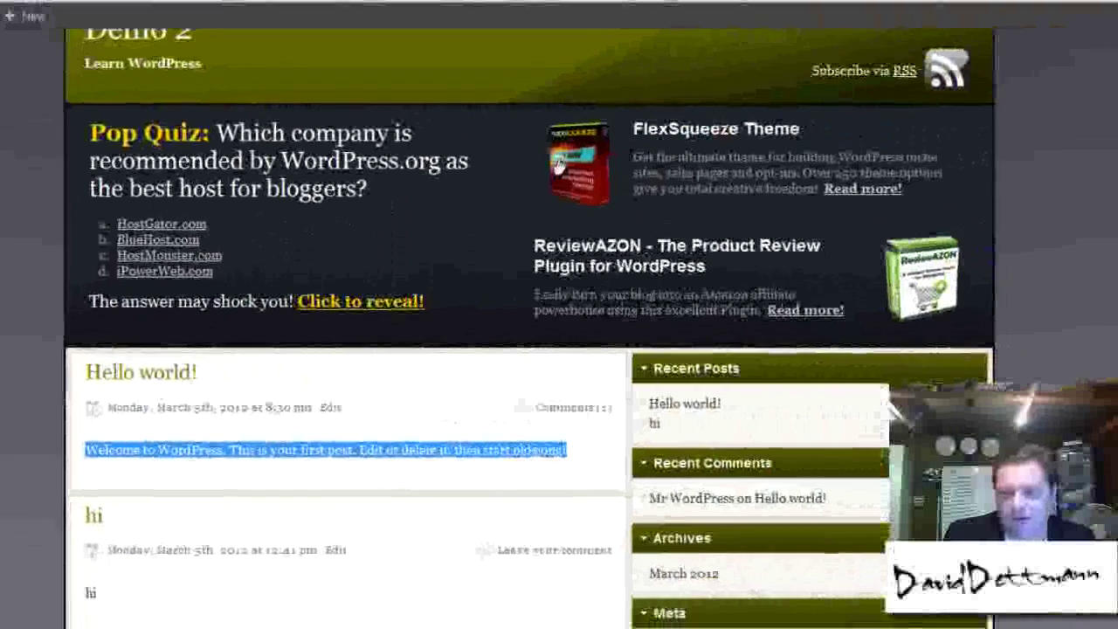
scroll(1027, 139, "up", 2)
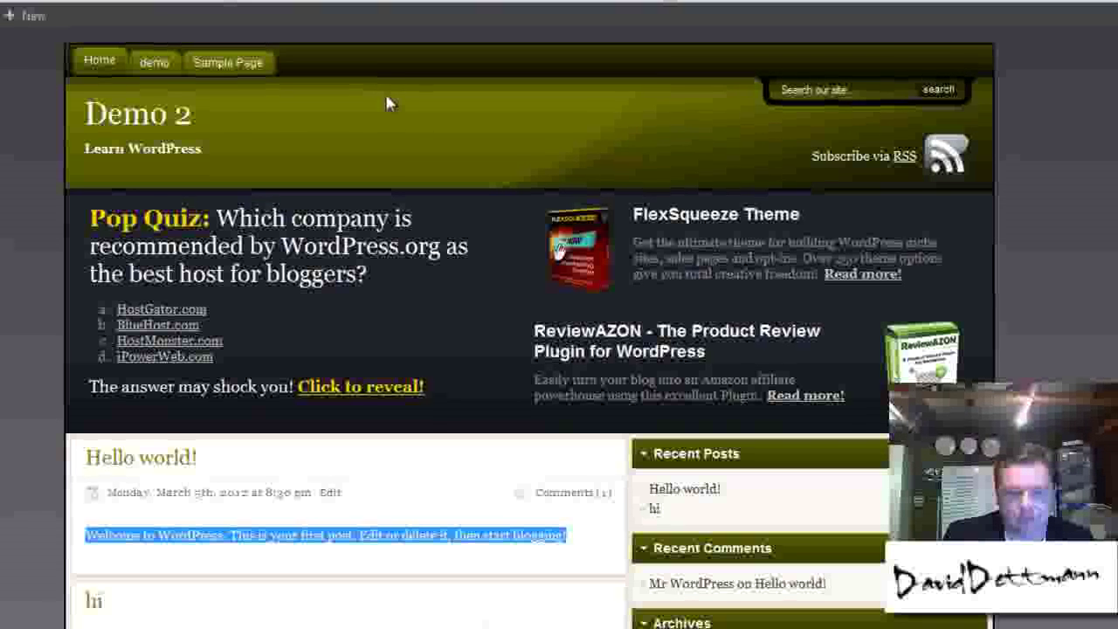
key("F5")
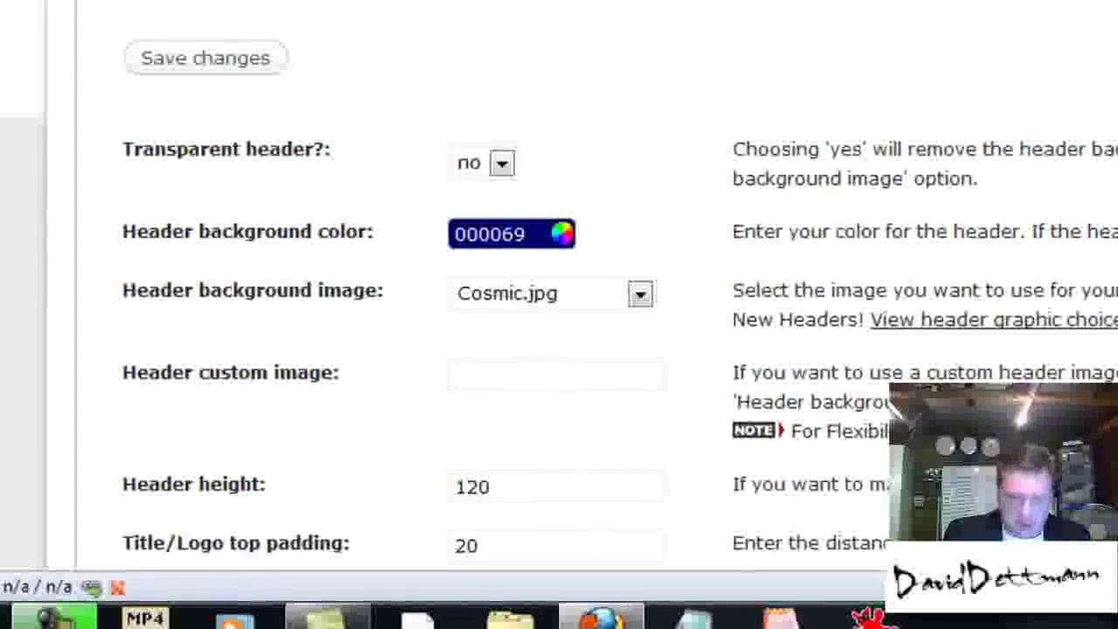
Copy the header logo's image address from the Tierra Audio Playlist Manager page and paste it as the blog logo
scroll(559, 314, "down", 4)
scroll(559, 315, "down", 2)
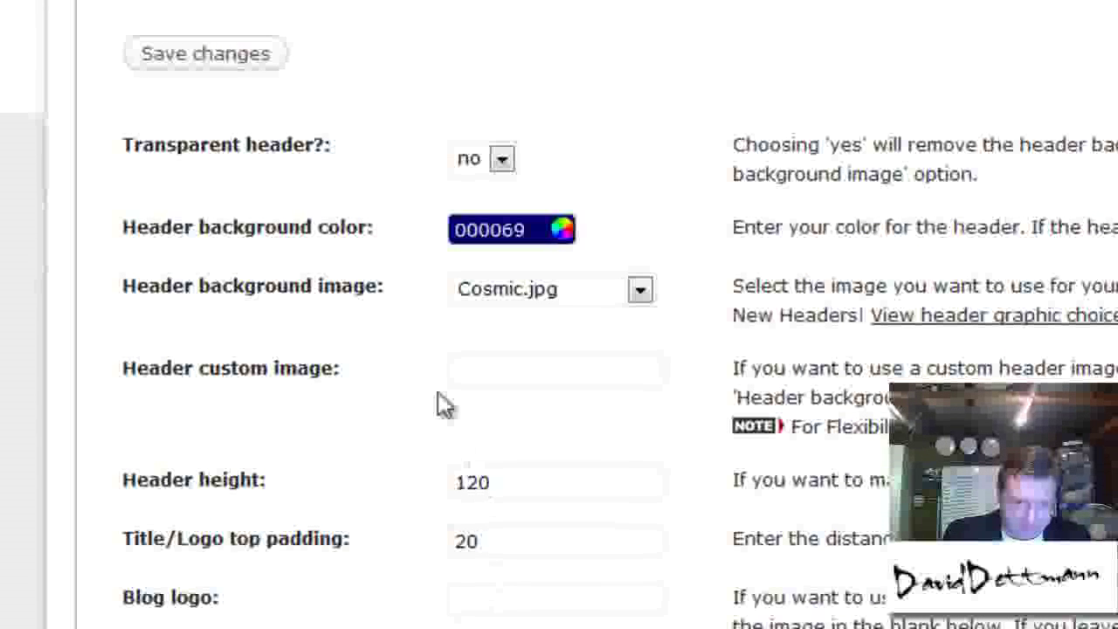
left_click(504, 367)
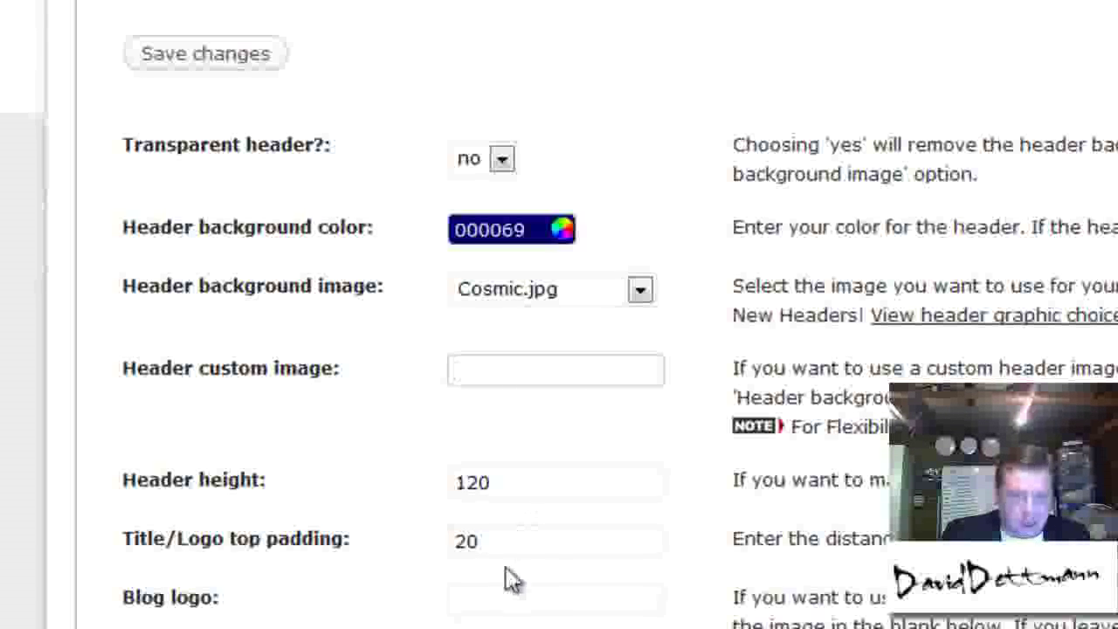
left_click(497, 597)
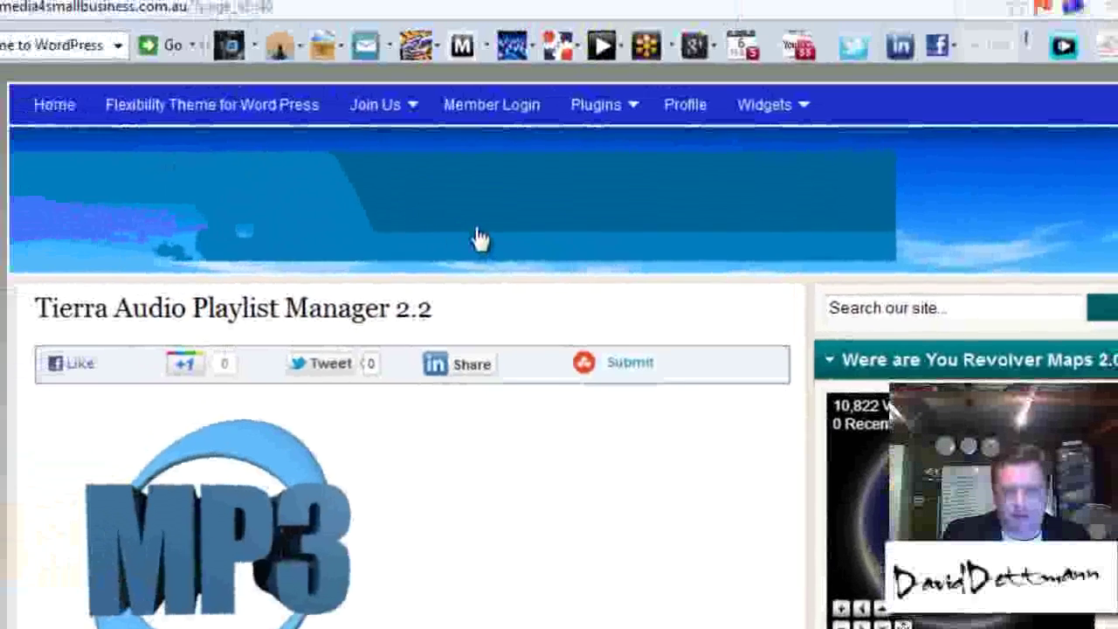
right_click(405, 144)
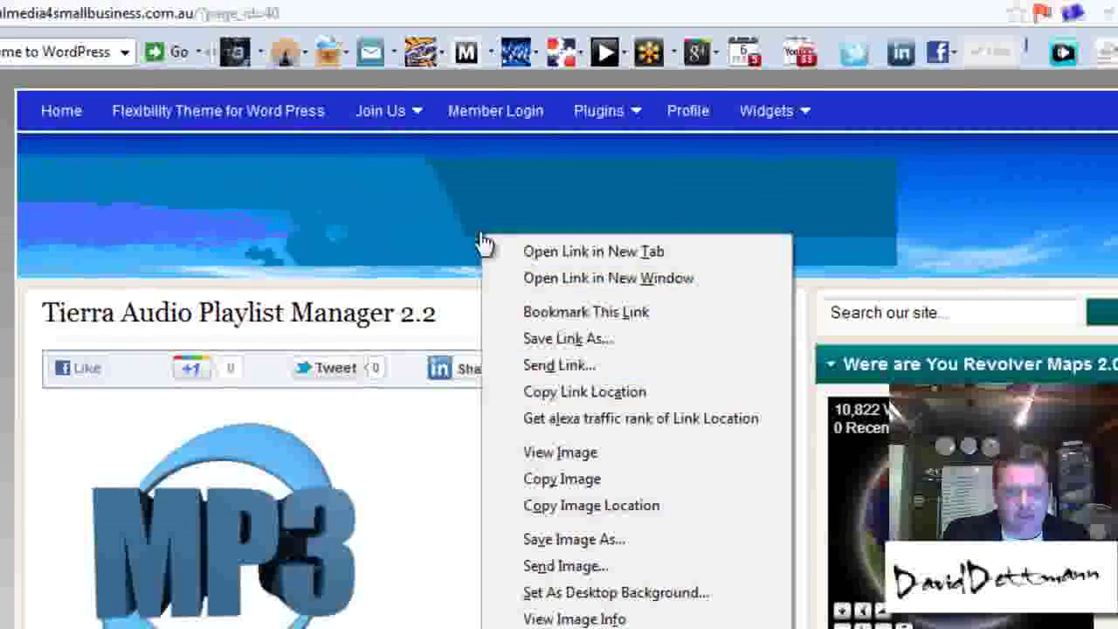
left_click(636, 513)
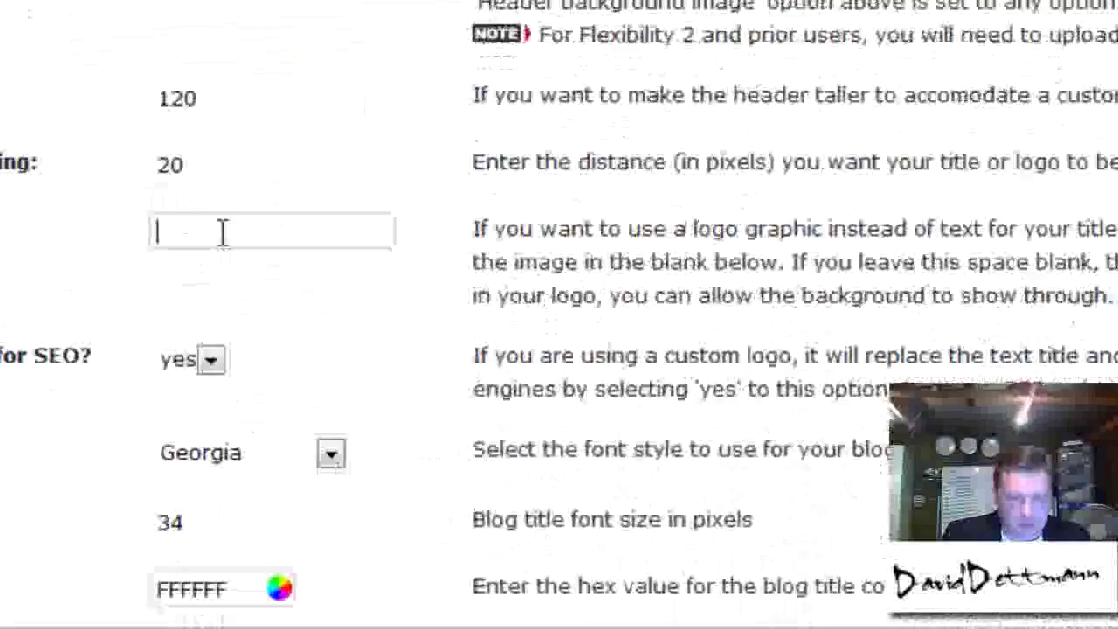
right_click(225, 599)
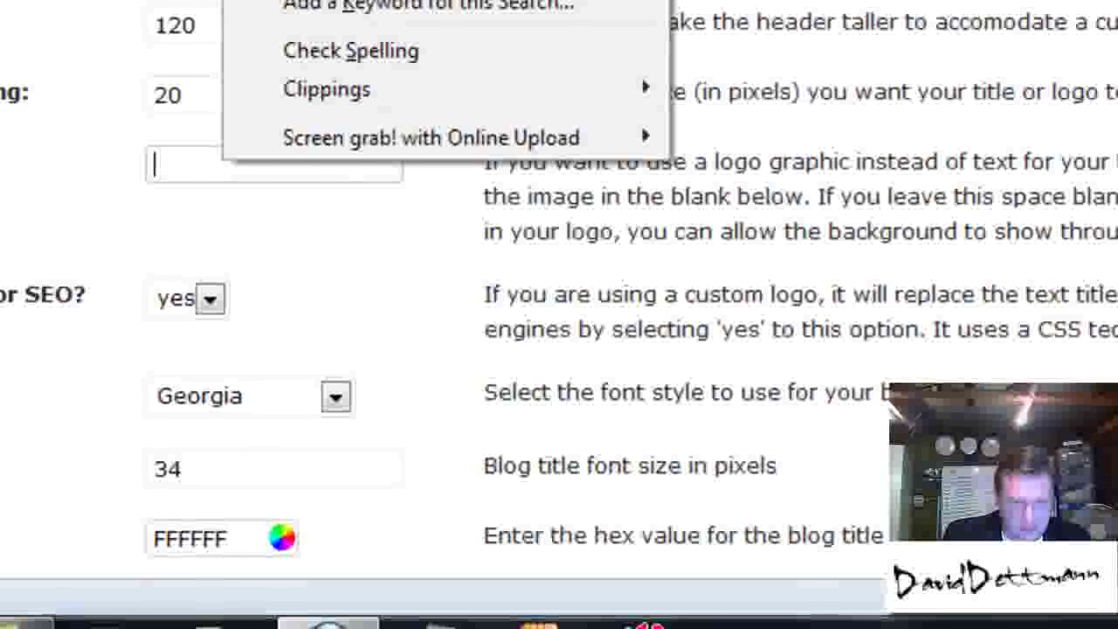
left_click(399, 4)
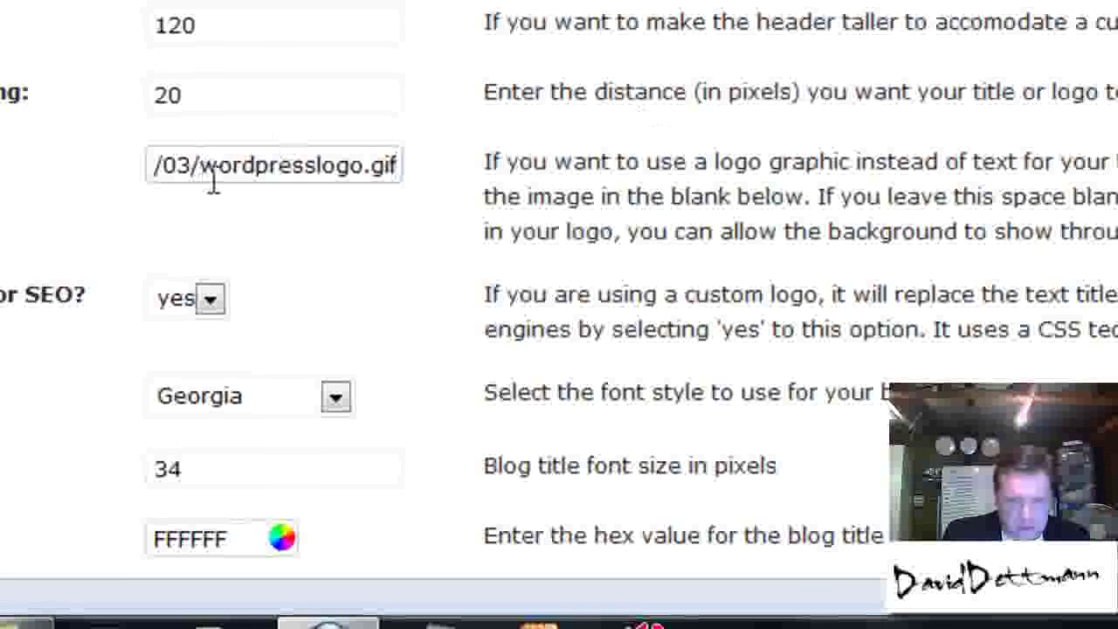
left_click_drag(309, 169, 117, 180)
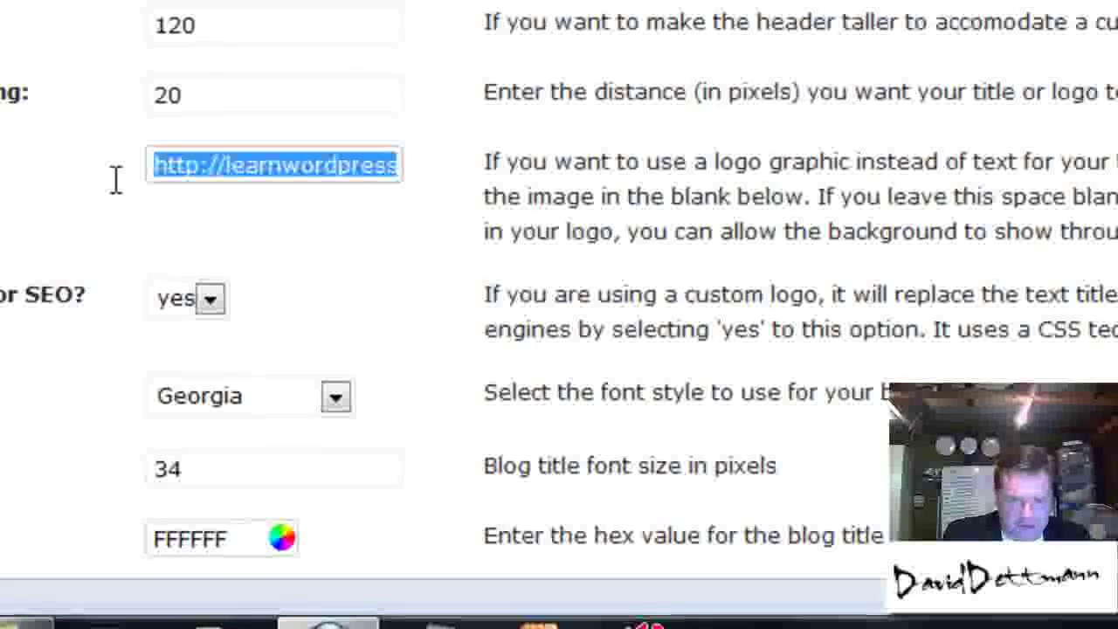
Save the header settings with the blog logo and check the header on the Demo 2 home page
scroll(116, 180, "down", 5)
scroll(559, 297, "down", 7)
scroll(559, 297, "up", 1)
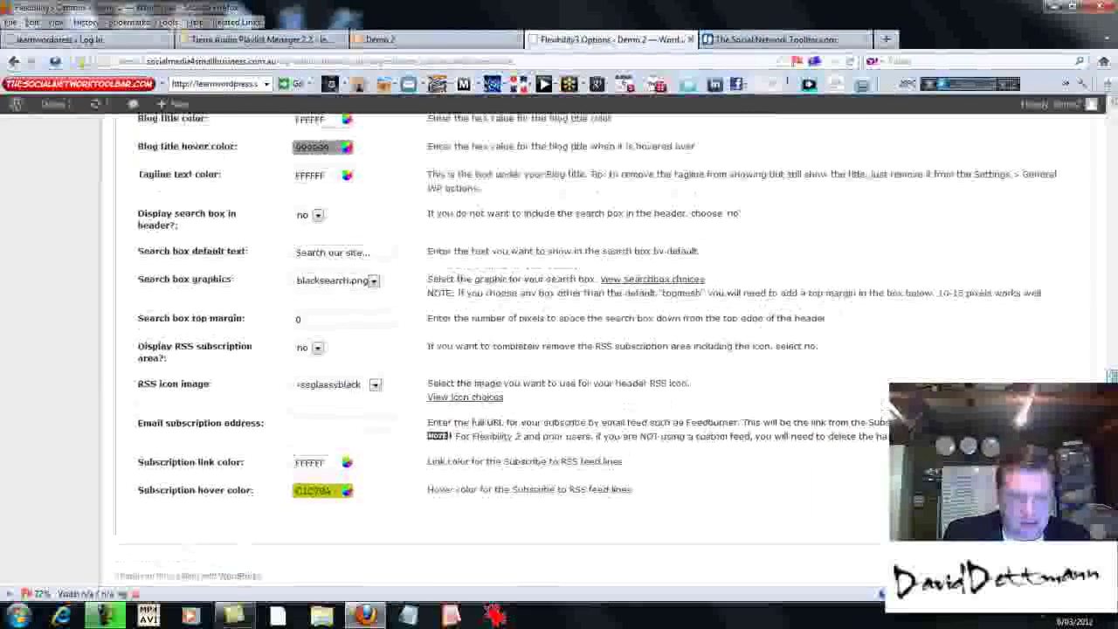
scroll(174, 306, "up", 15)
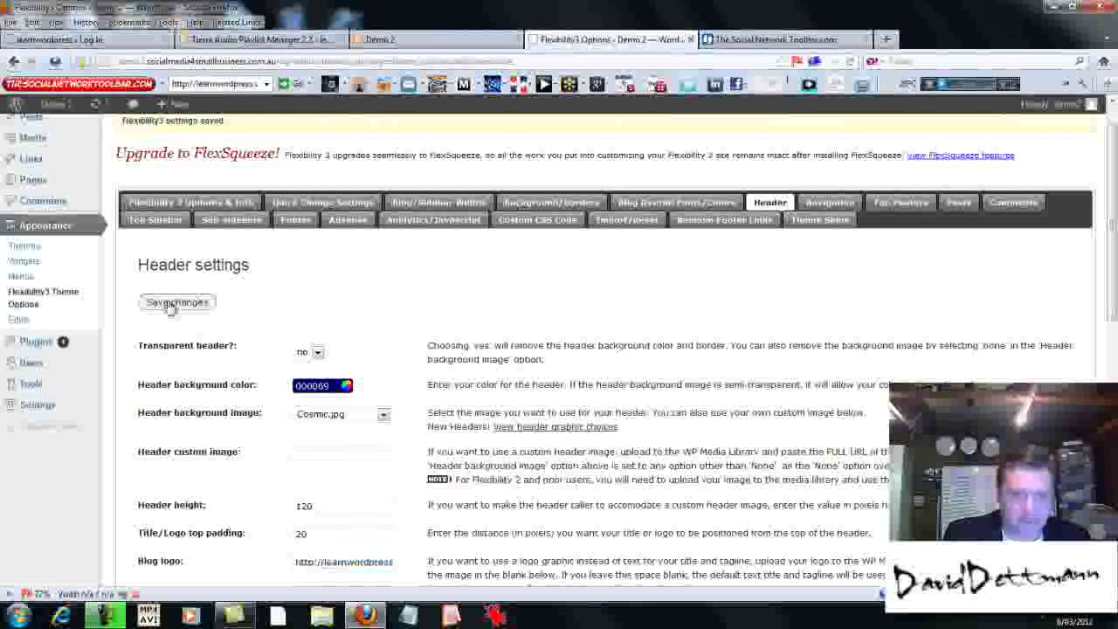
left_click(175, 302)
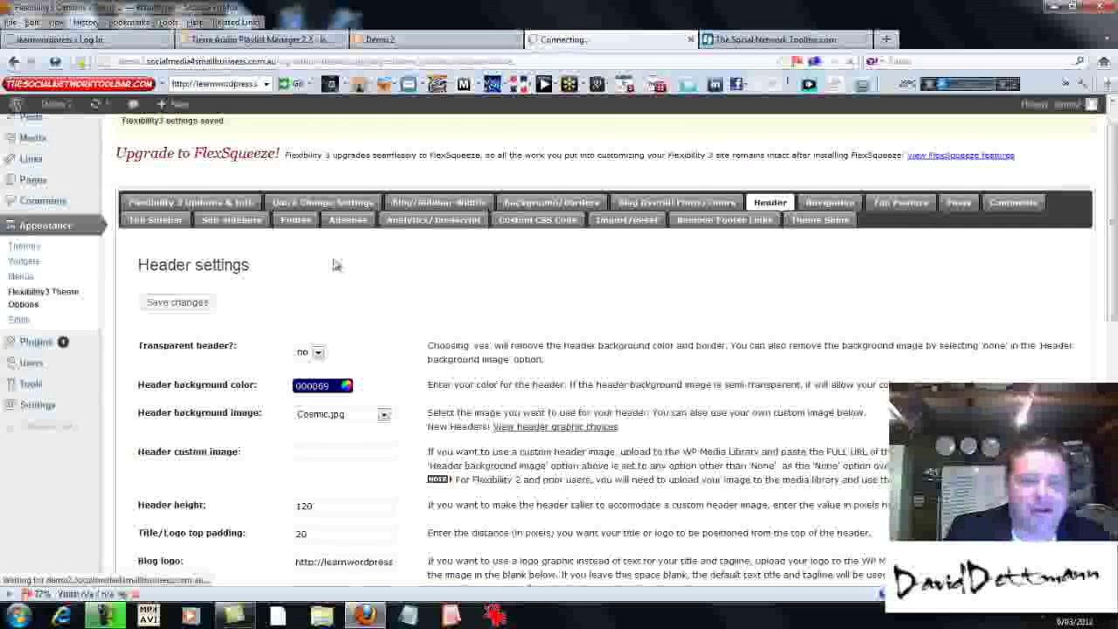
left_click(469, 41)
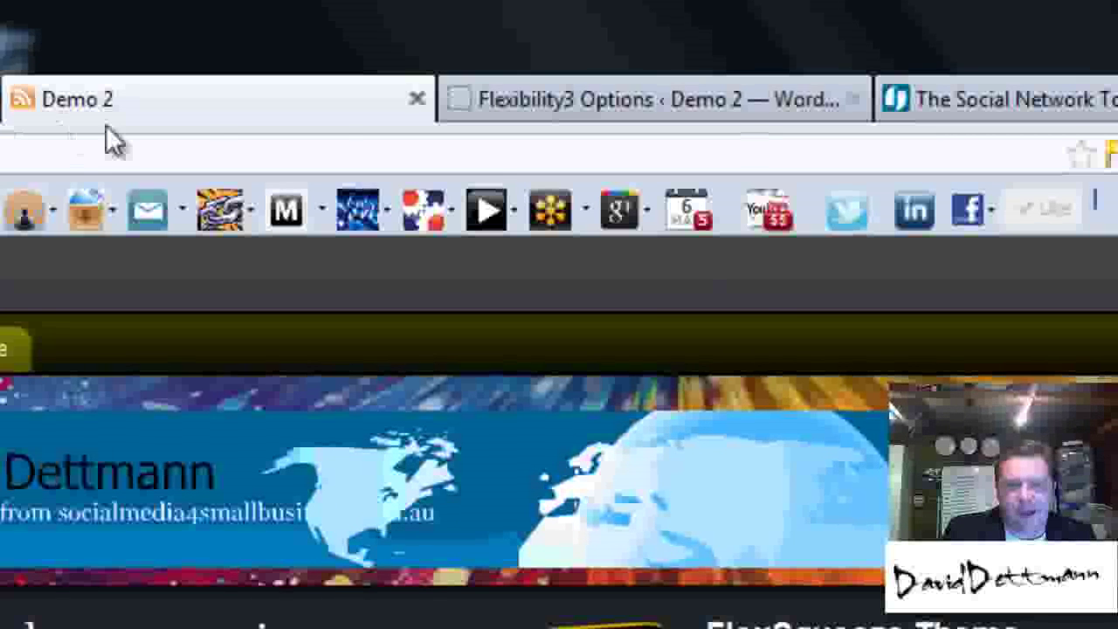
Return to the theme options and review the Navigation settings, including tab style, colors, fonts and drop-down menu options
left_click(538, 107)
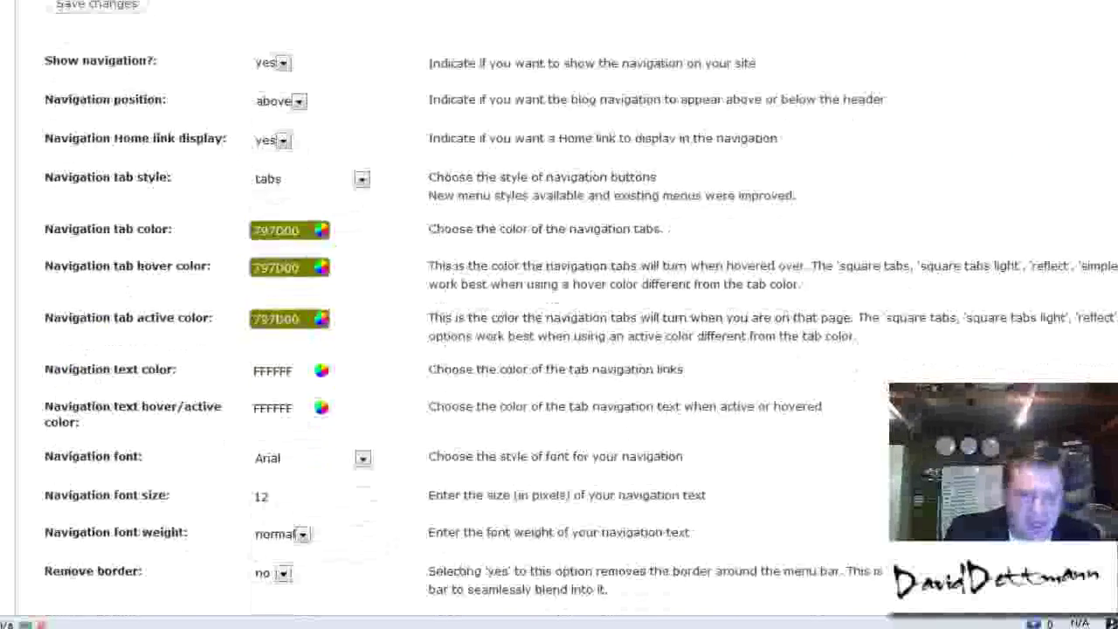
scroll(559, 314, "down", 2)
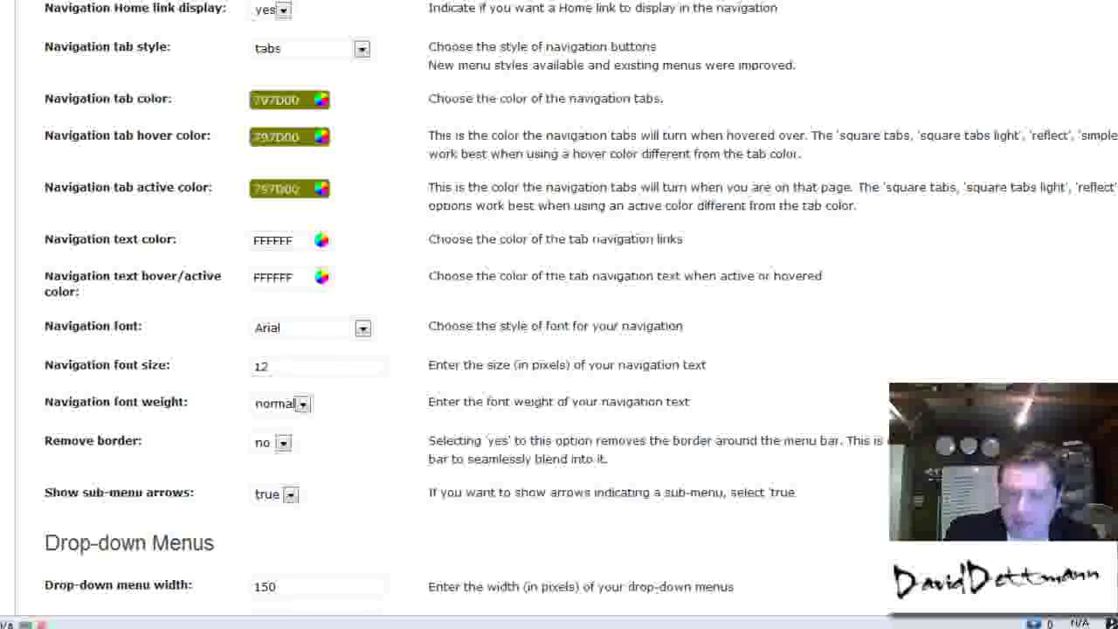
scroll(559, 314, "down", 5)
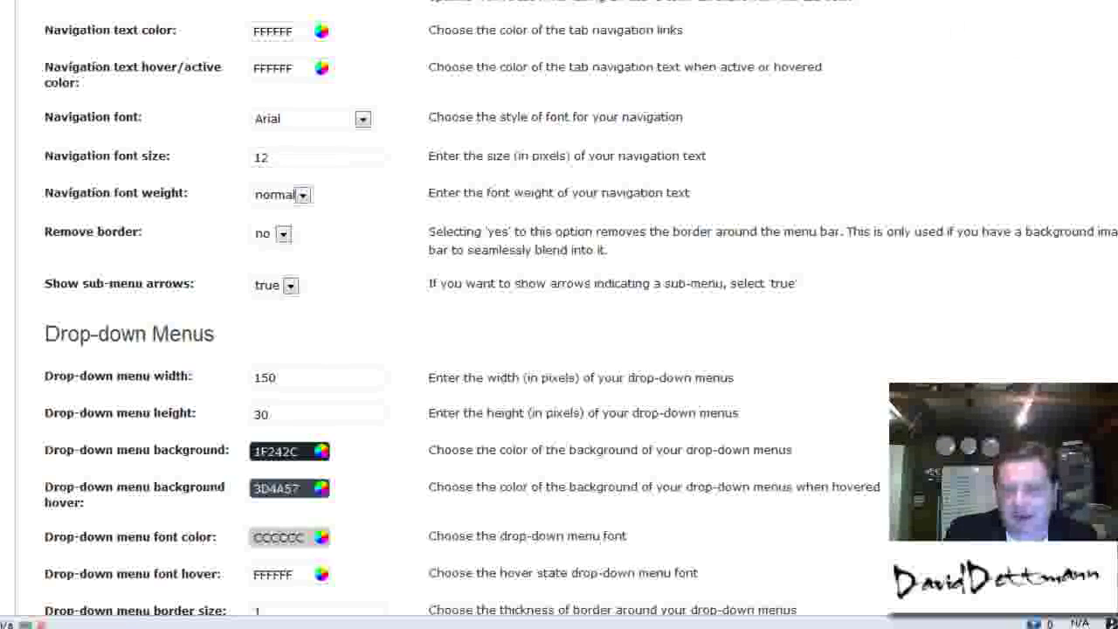
scroll(559, 314, "up", 10)
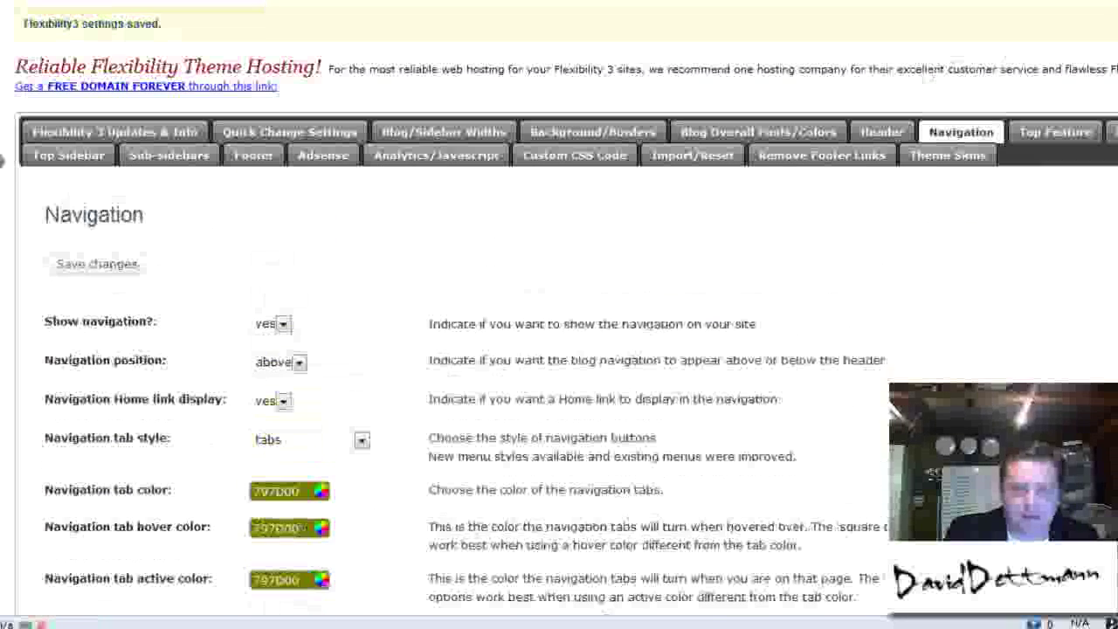
Open the Top Feature settings and review the display, column, color and bullet options of the optional feature section
left_click(1076, 132)
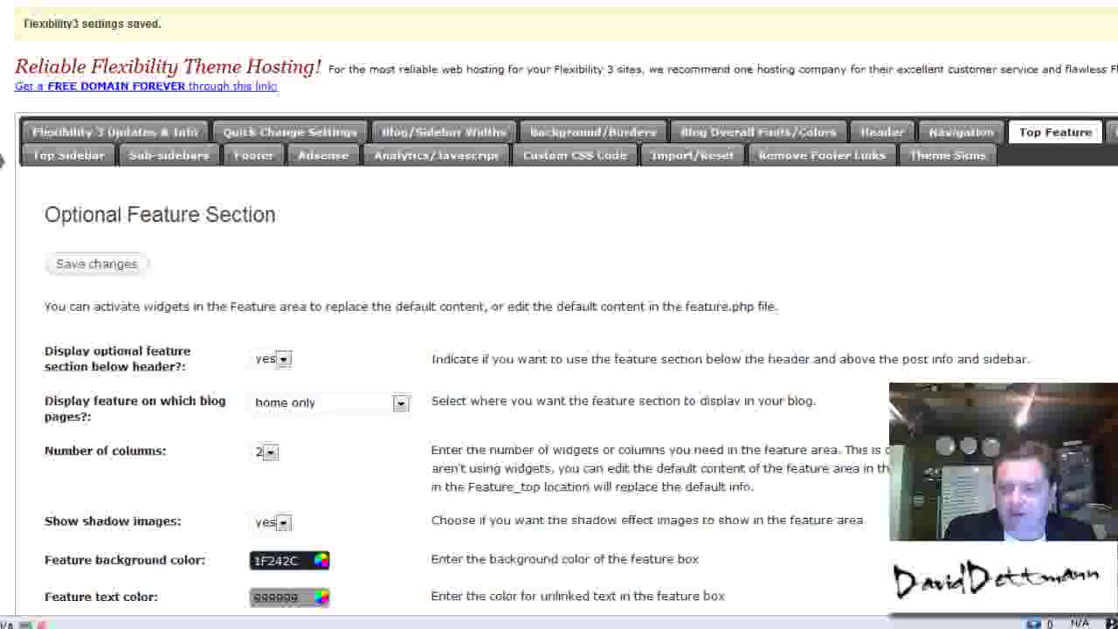
scroll(558, 314, "down", 5)
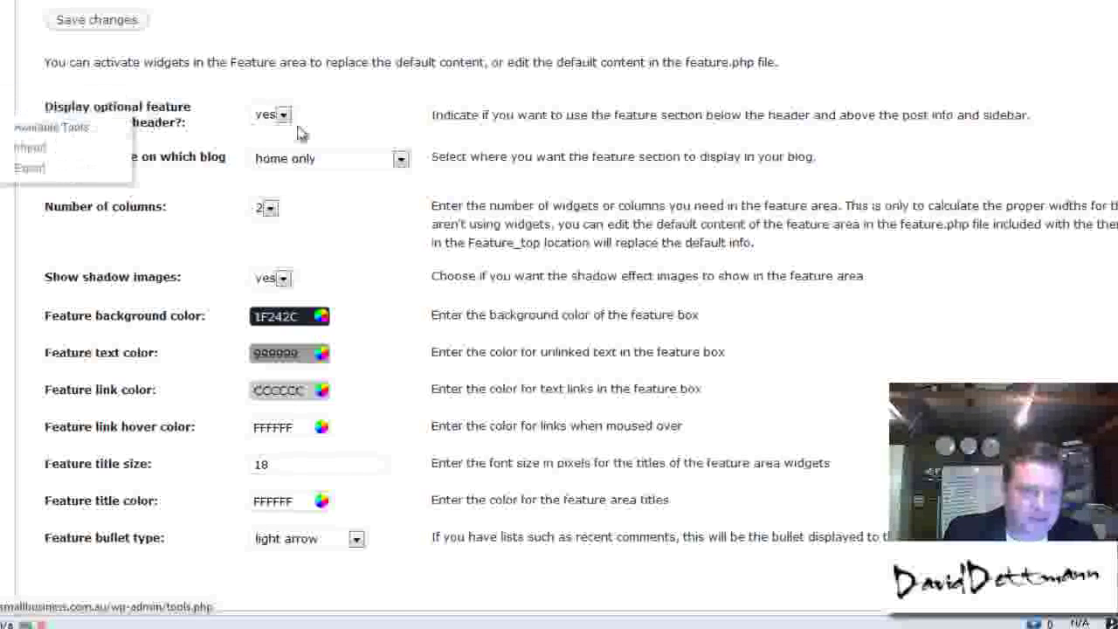
scroll(153, 127, "up", 4)
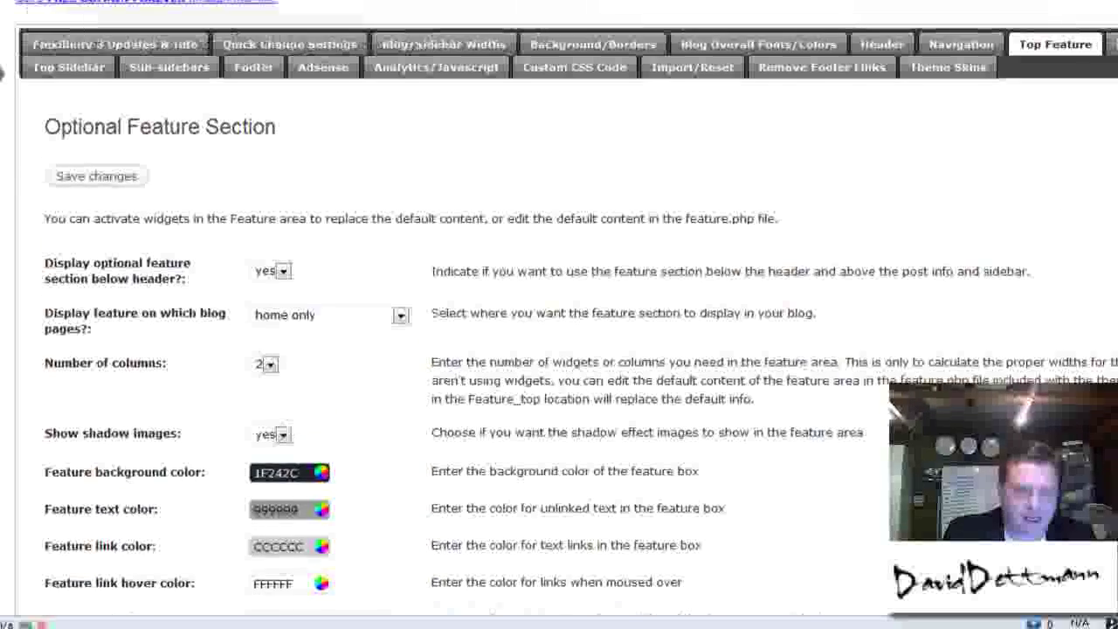
Open the Widgets page in a new tab, examine the Feature_top and other widget areas, and return to the Top Feature settings
right_click(0, 121)
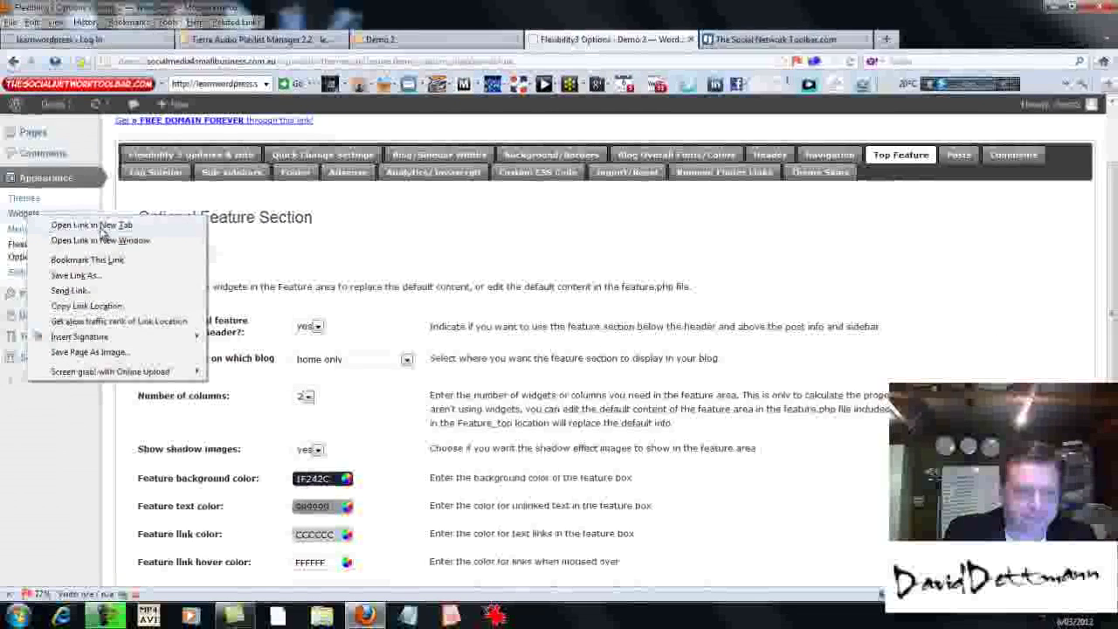
left_click(102, 231)
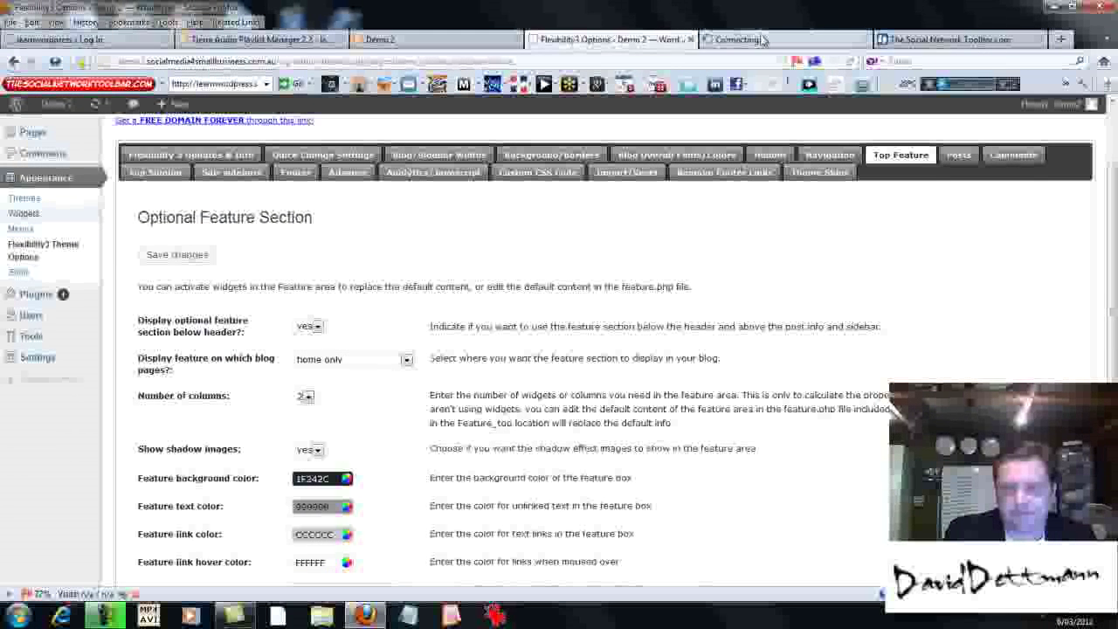
left_click(762, 39)
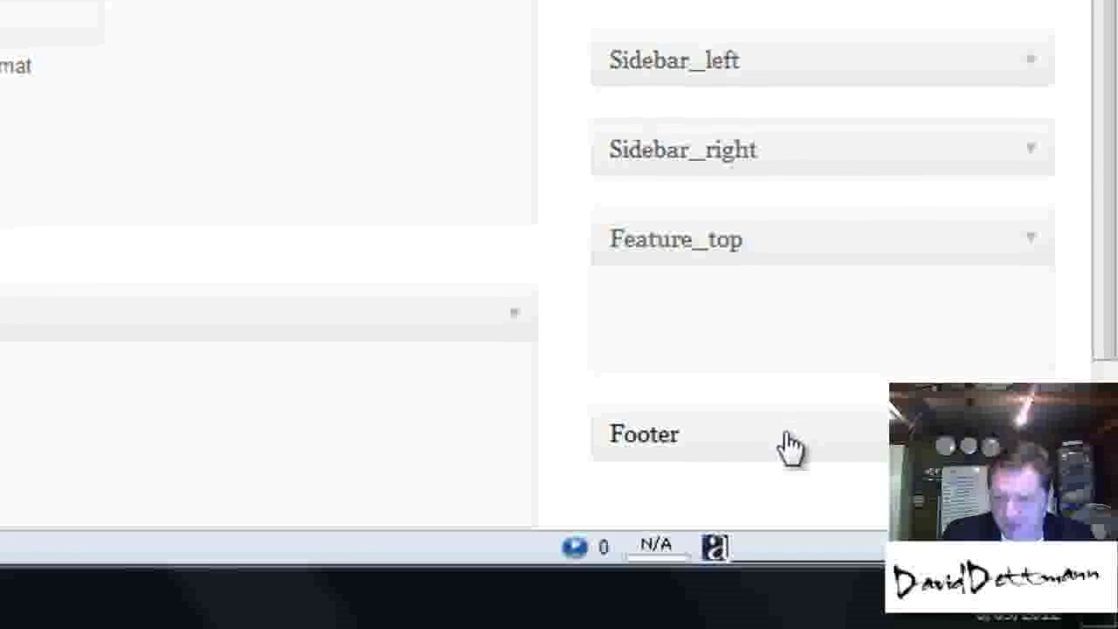
left_click_drag(1105, 328, 1104, 380)
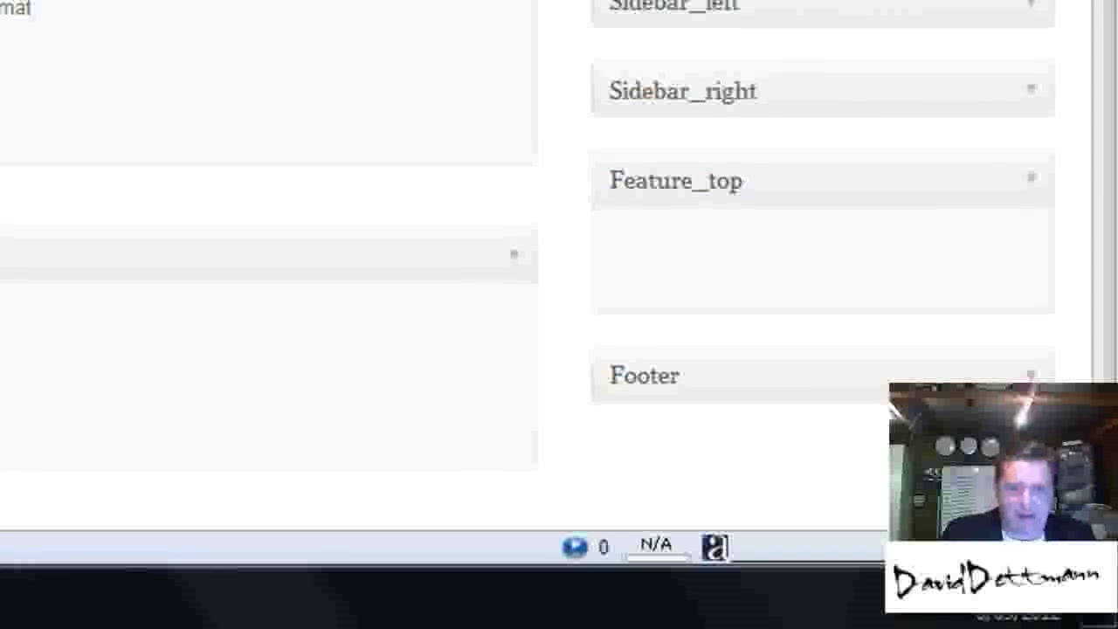
key("ctrl+Tab")
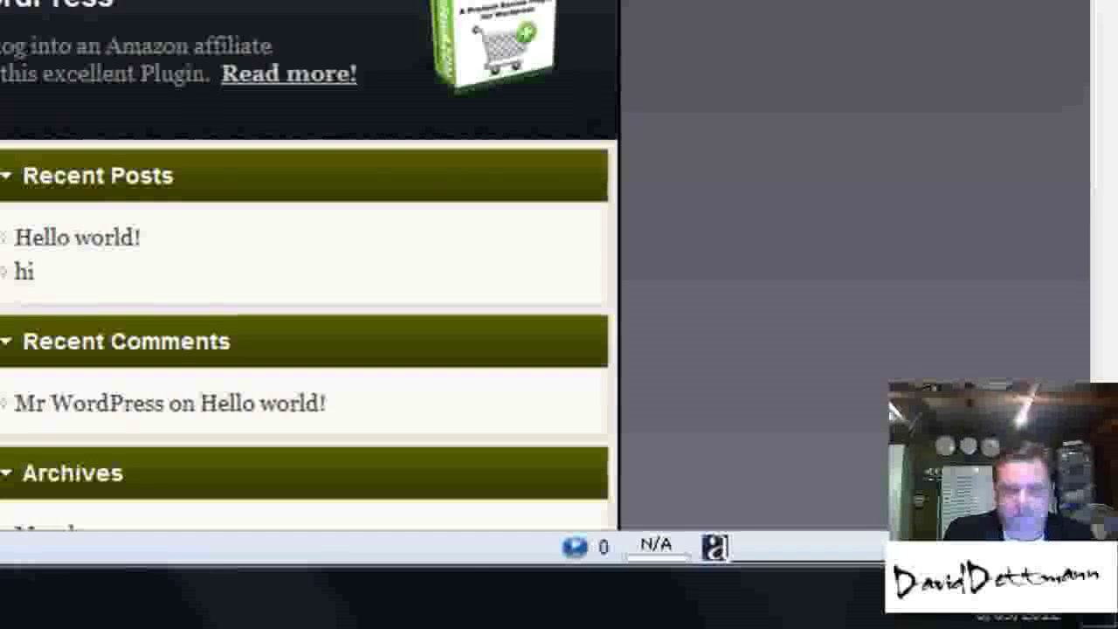
key("ctrl+Tab")
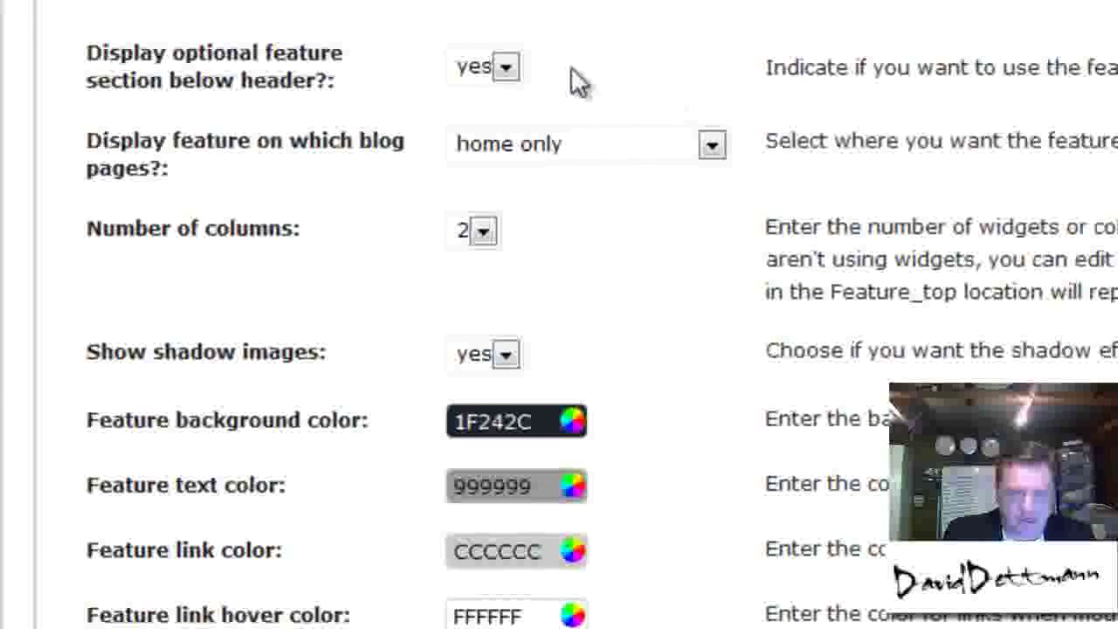
Set the optional feature section below the header to "no" and keep its page display option at "home only"
left_click(517, 68)
left_click(497, 131)
scroll(558, 314, "up", 1)
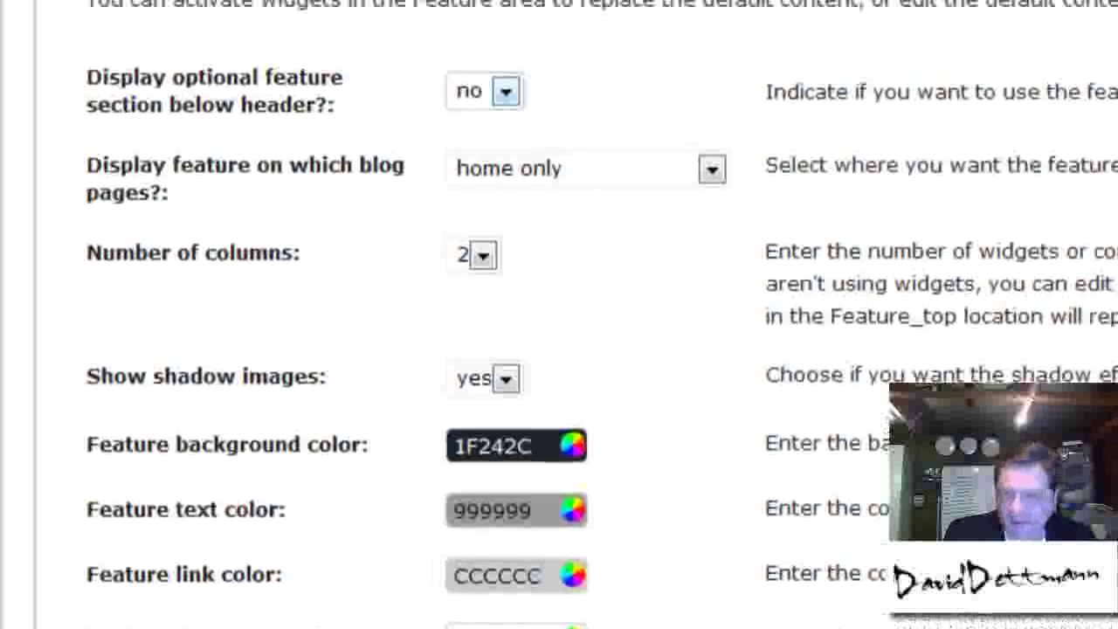
scroll(558, 314, "down", 2)
scroll(674, 154, "down", 1)
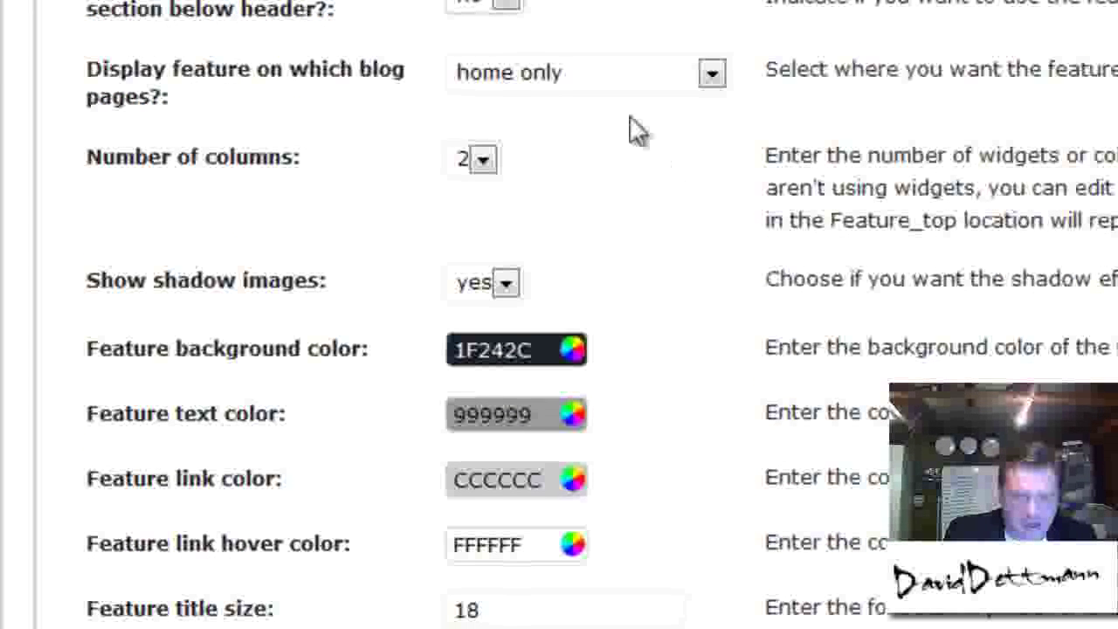
left_click(711, 81)
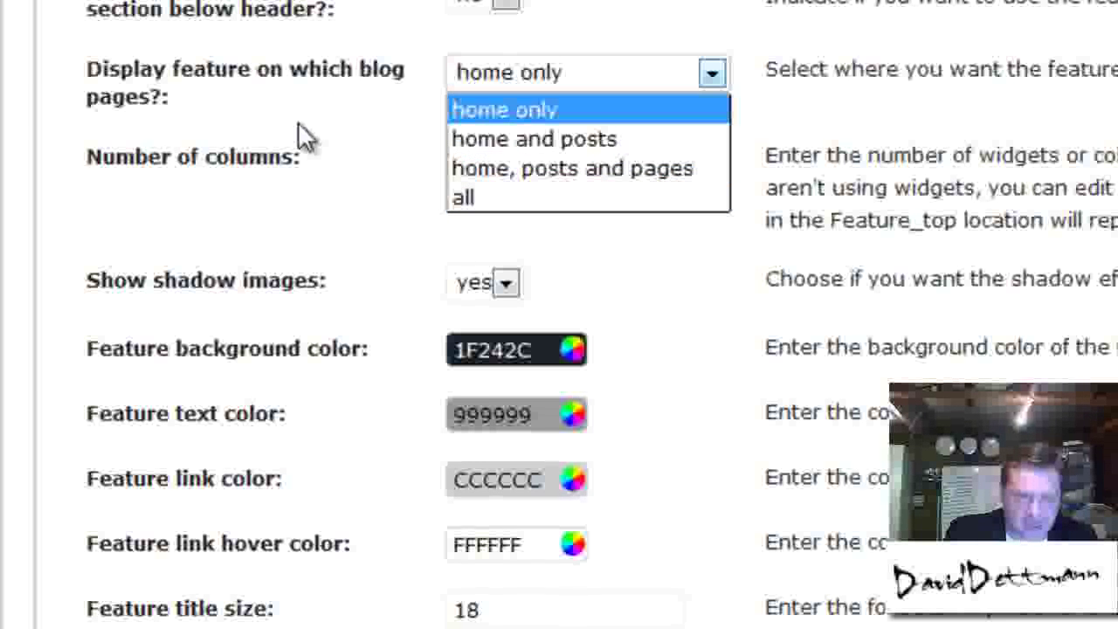
left_click(1034, 214)
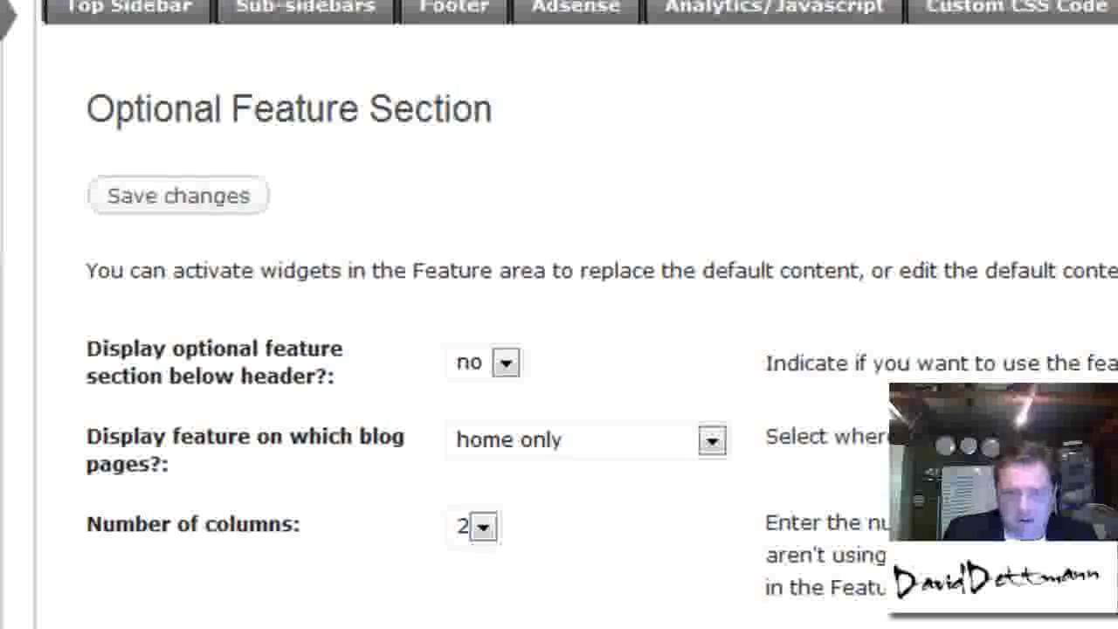
Open the Footer settings and set both the footer fade image and the footer feature section to "no"
left_click(456, 9)
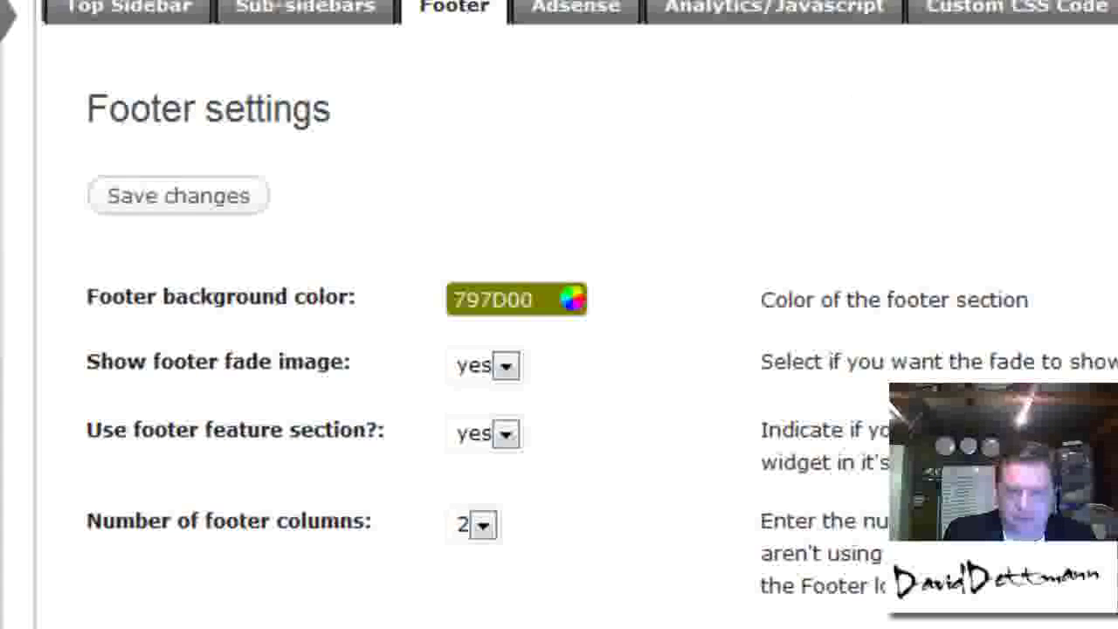
triple_click(208, 108)
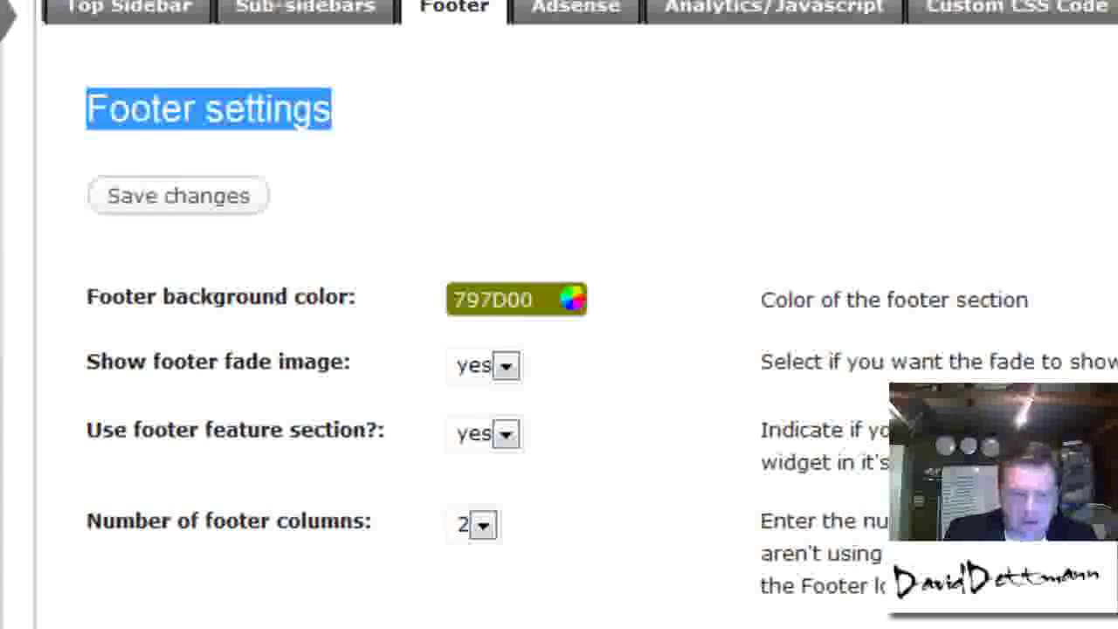
left_click(521, 376)
left_click(513, 435)
left_click(523, 440)
left_click(516, 499)
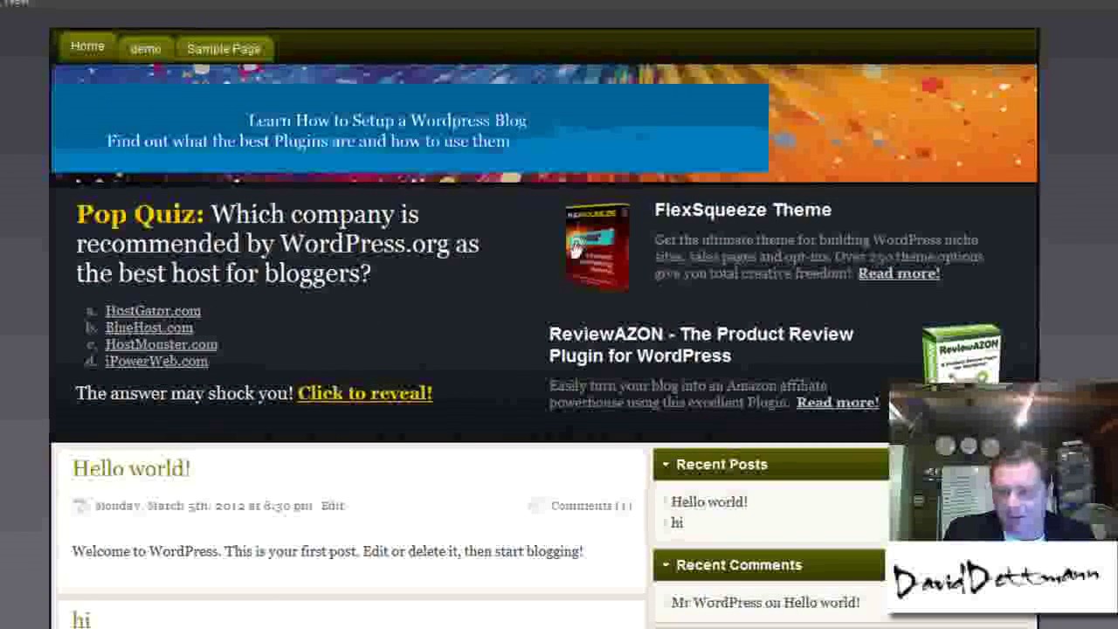
Compare the feature area and footer of the Demo 2 home page before and after the saved changes
scroll(575, 251, "down", 7)
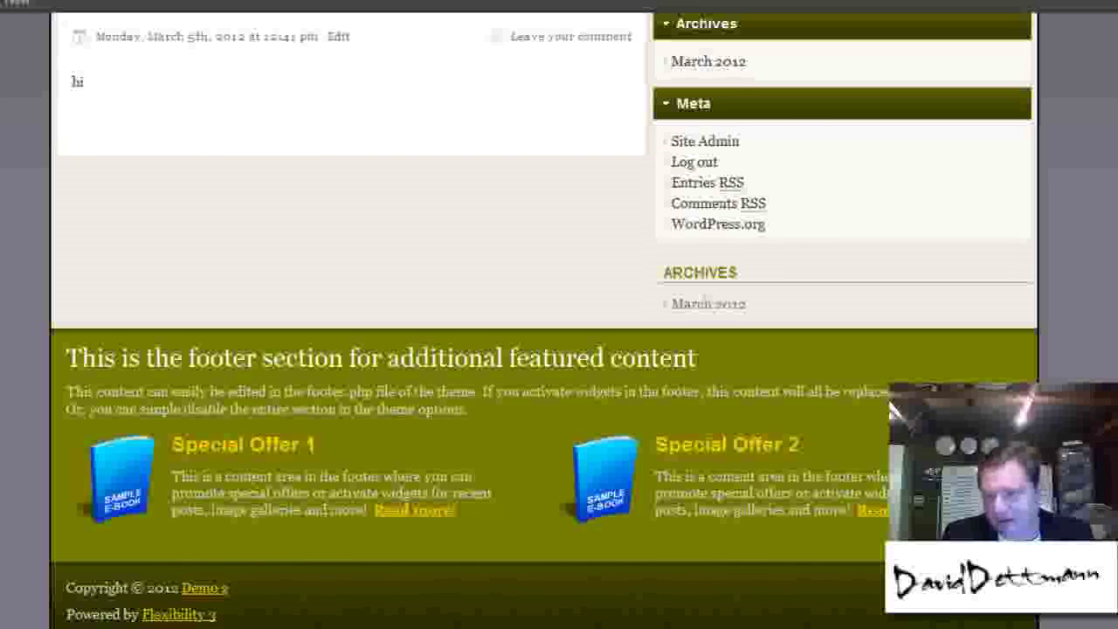
scroll(575, 250, "up", 7)
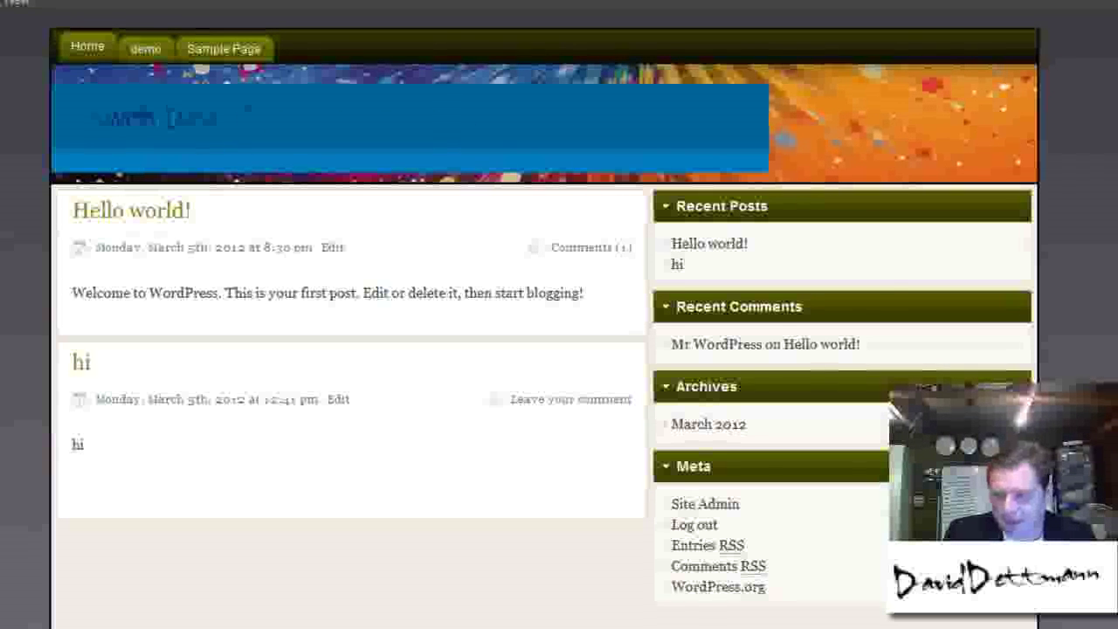
scroll(270, 462, "down", 3)
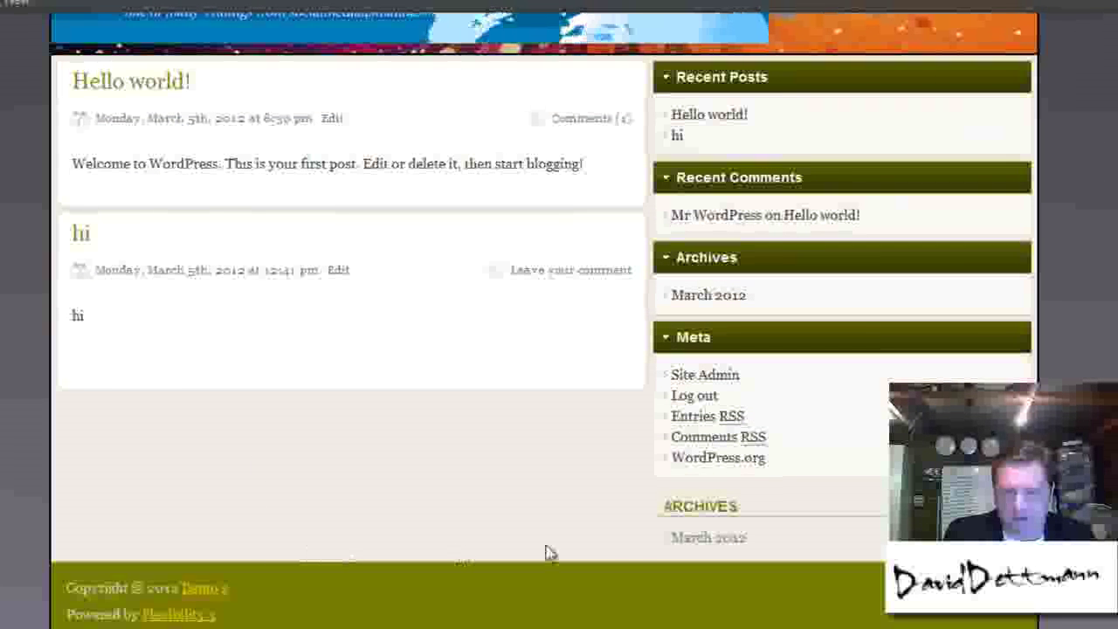
scroll(541, 349, "up", 3)
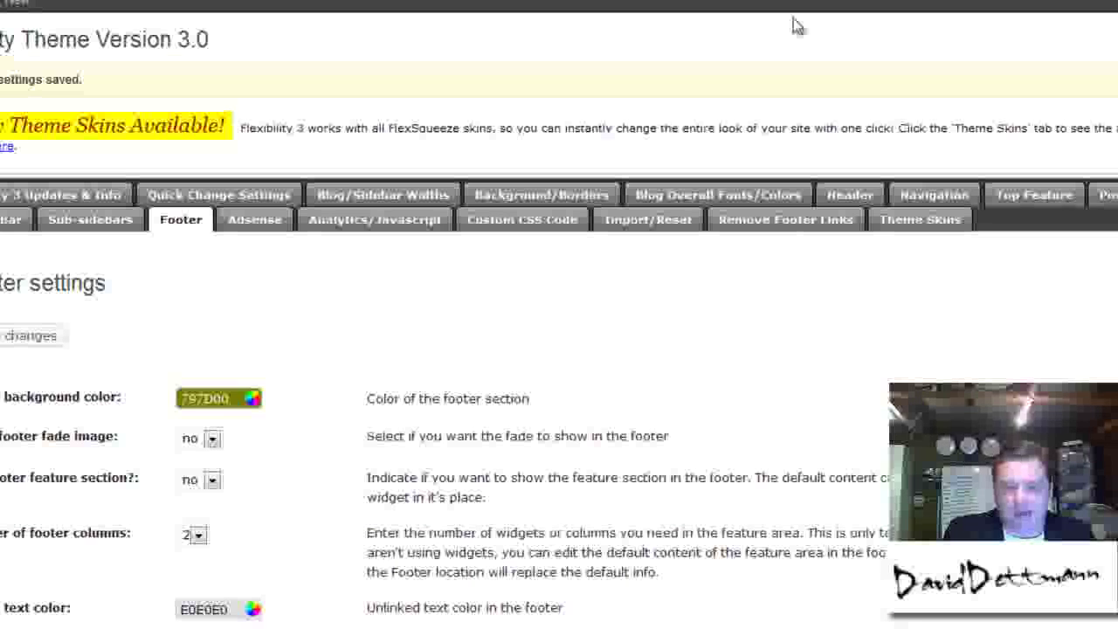
Open the Posts settings and set the post box background color to 191919
left_click(1112, 197)
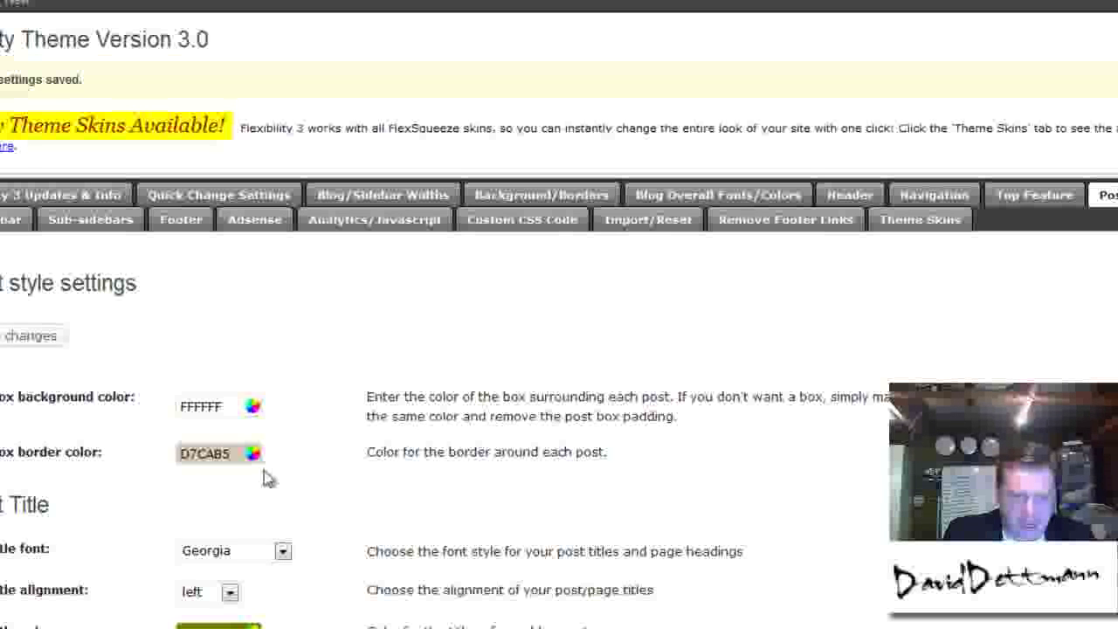
scroll(559, 322, "down", 5)
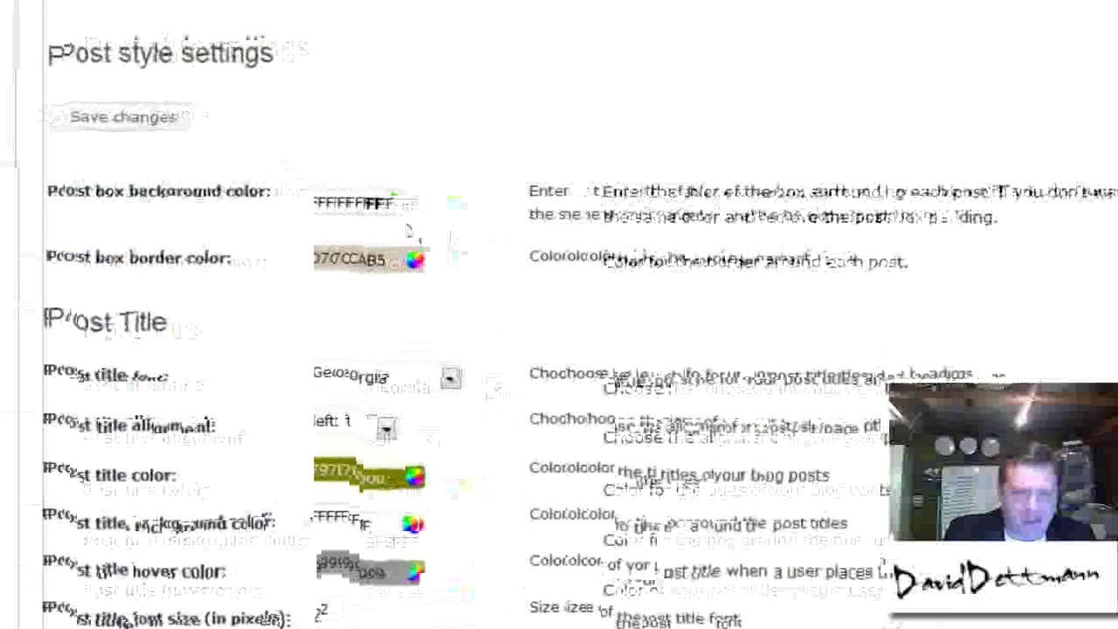
left_click(415, 202)
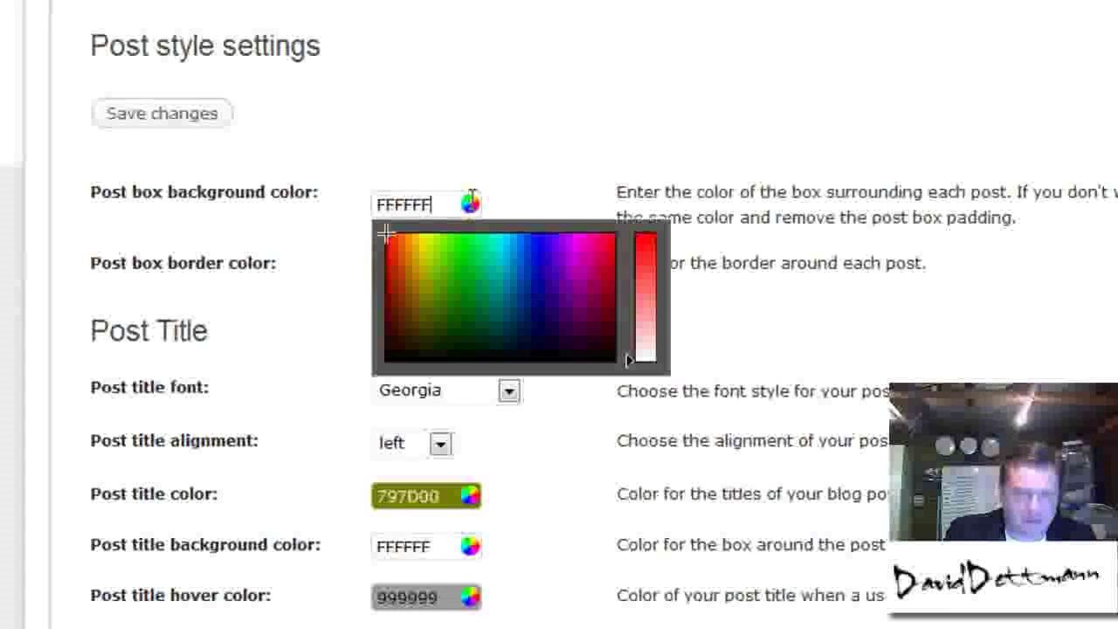
left_click(529, 347)
left_click(992, 354)
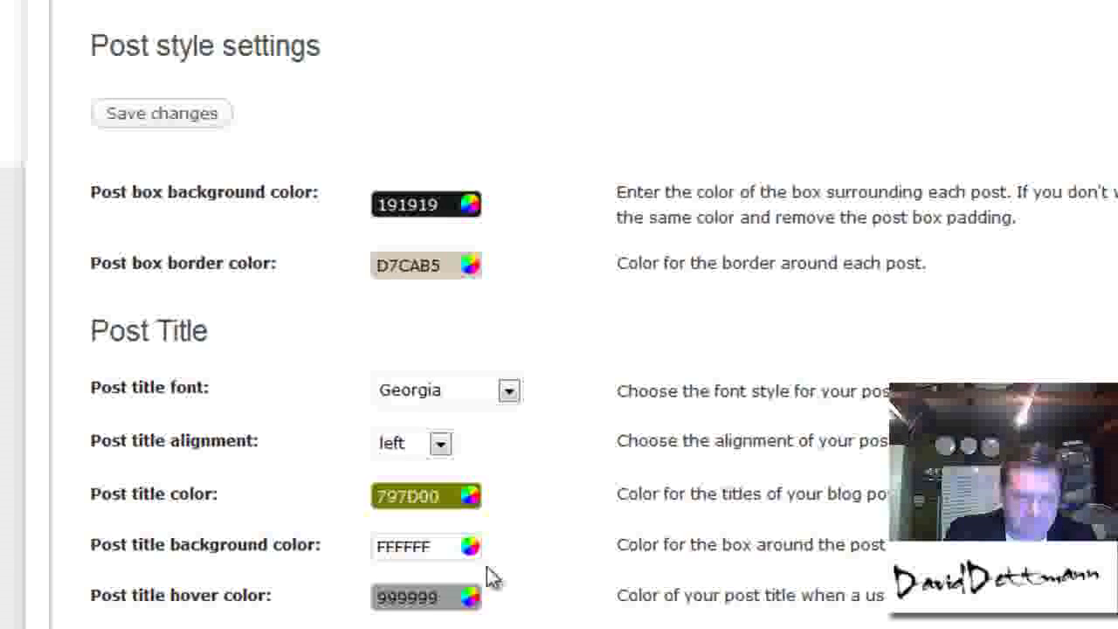
Set the post title font to Courier New and the post title alignment to center
left_click(509, 392)
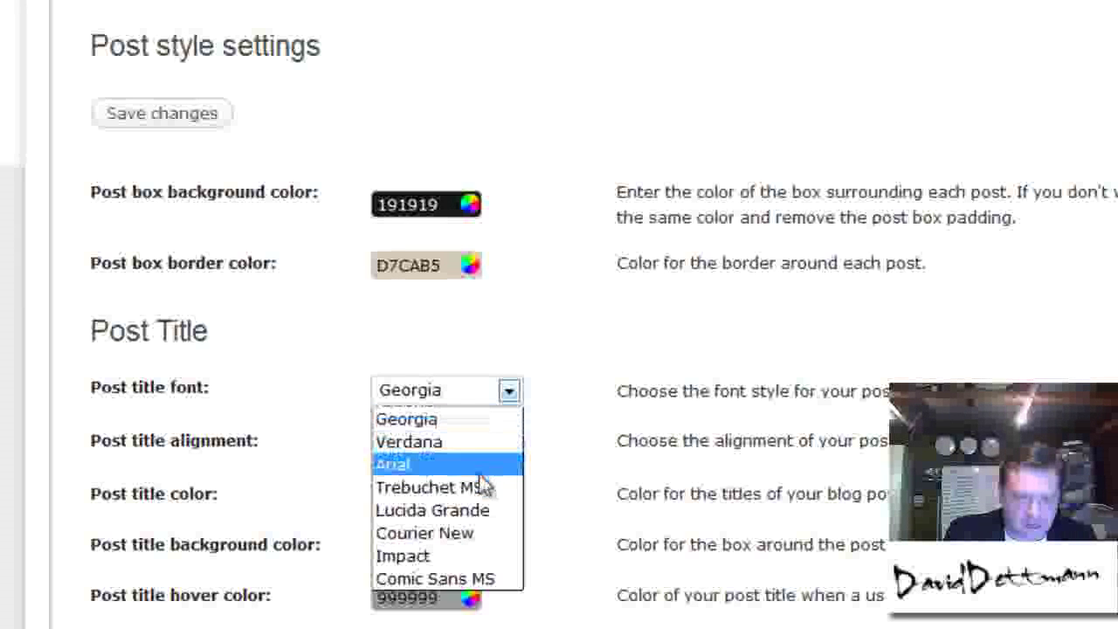
left_click(482, 534)
left_click(444, 448)
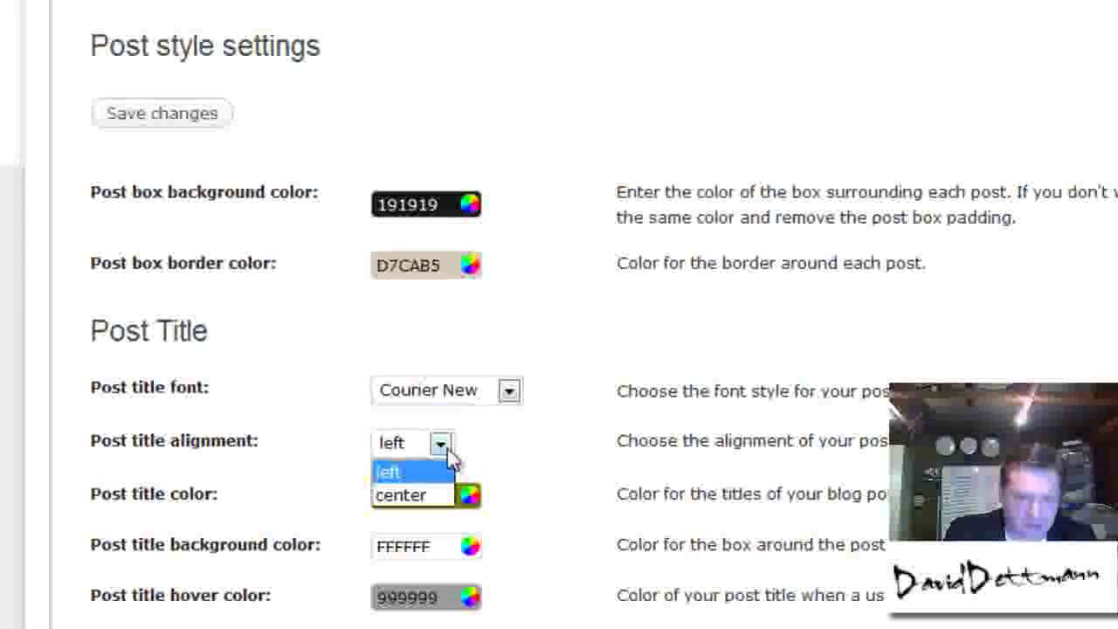
left_click(439, 494)
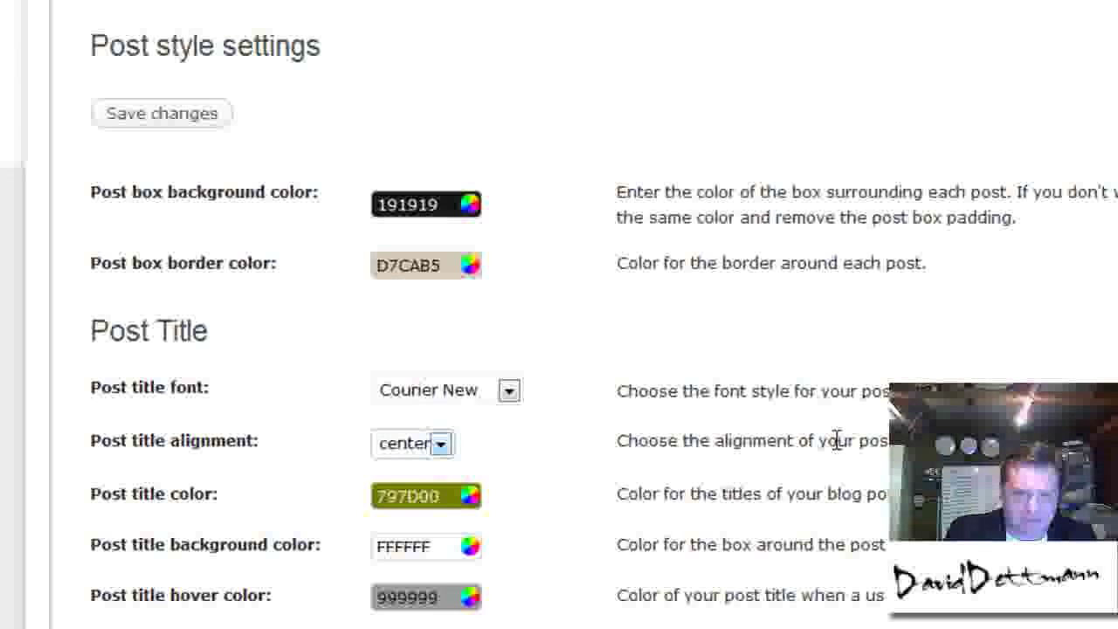
Review the remaining post settings, including title style, date and comments, text and links, blockquotes, tags and page navigation
scroll(558, 314, "down", 5)
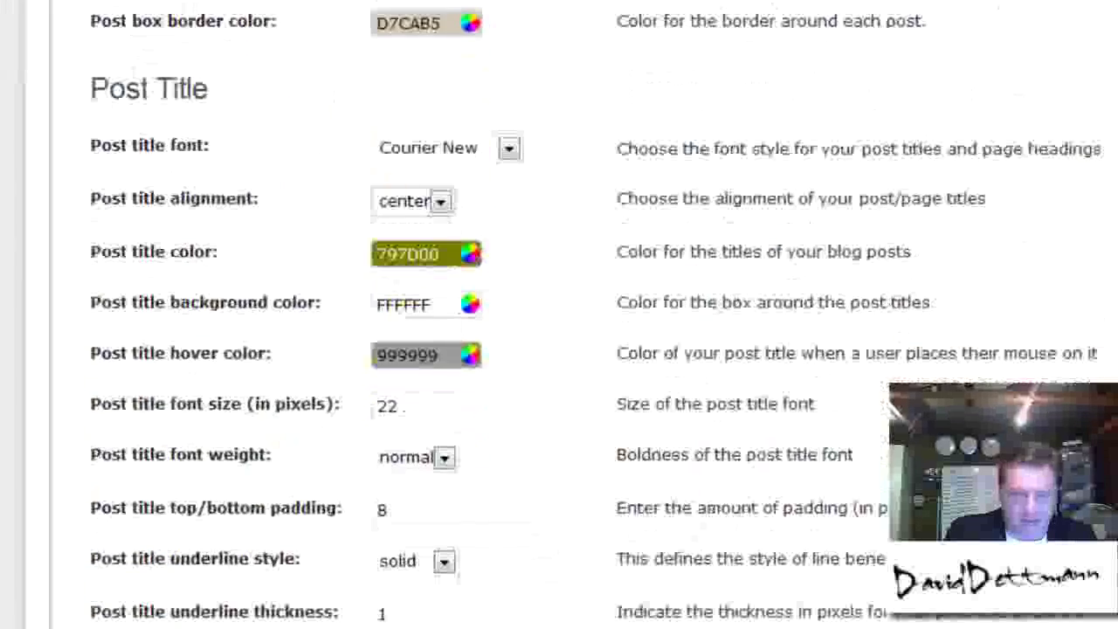
scroll(558, 314, "down", 2)
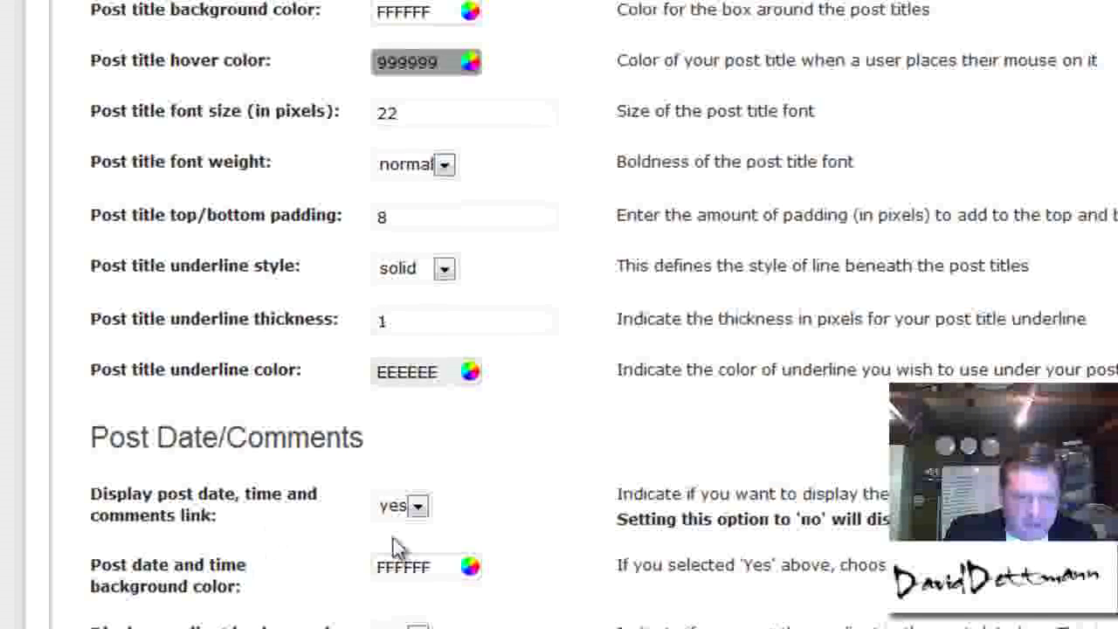
left_click(419, 508)
left_click(491, 504)
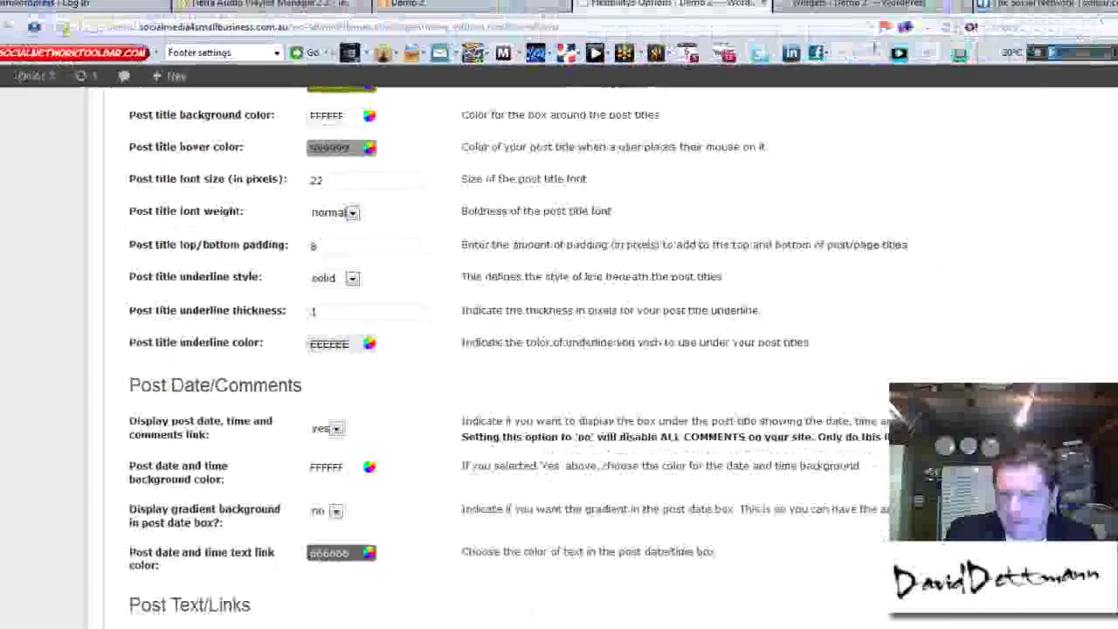
scroll(559, 350, "down", 3)
scroll(559, 349, "down", 4)
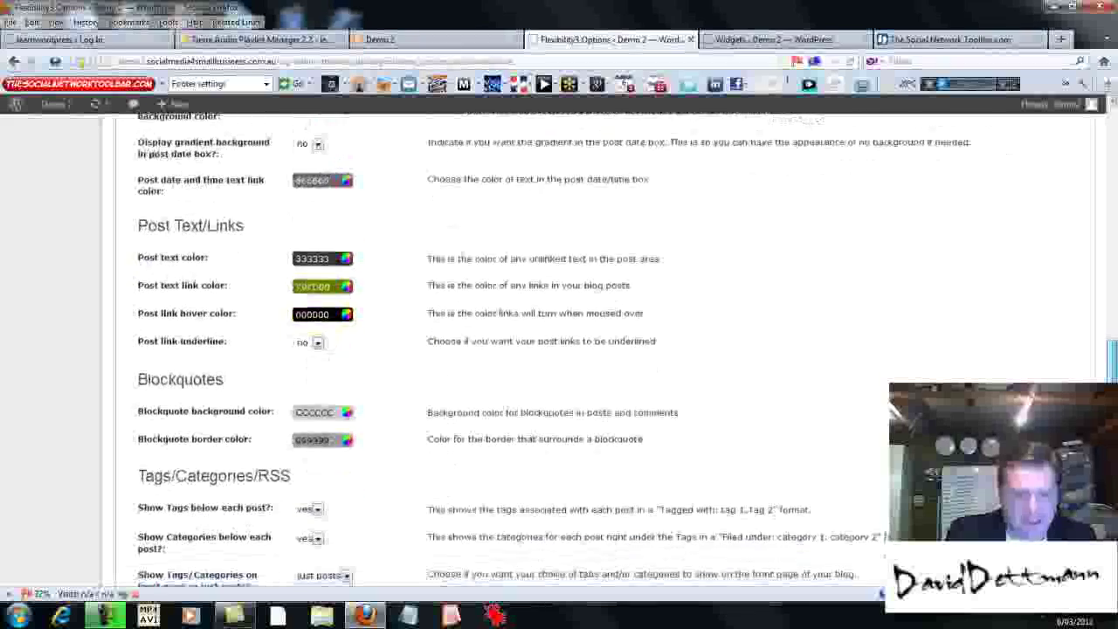
scroll(559, 349, "down", 4)
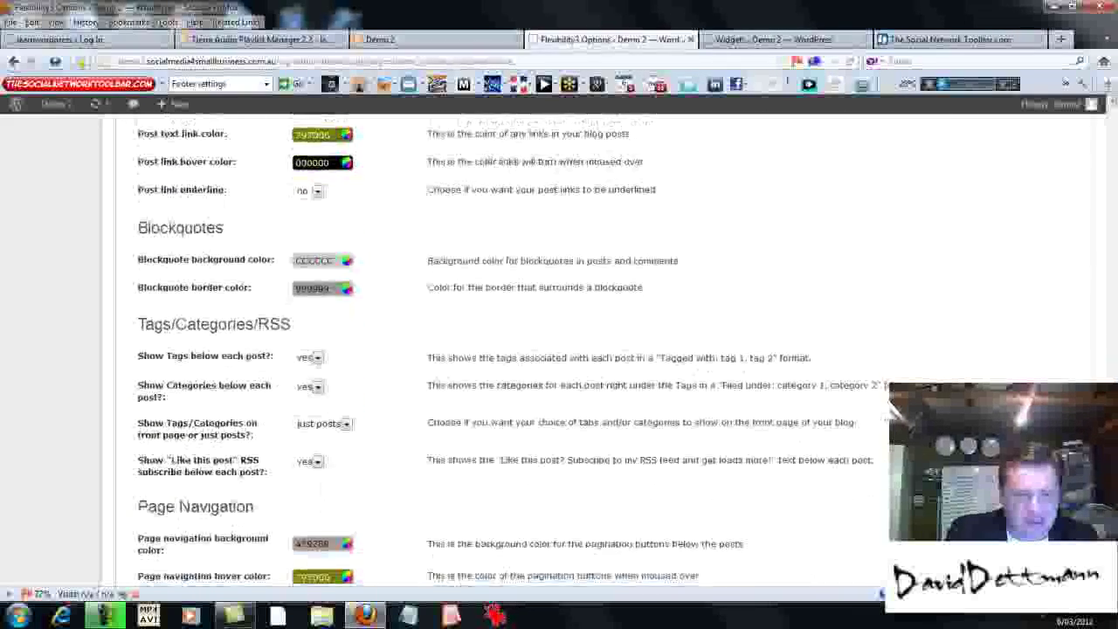
scroll(1069, 349, "up", 1)
scroll(1069, 349, "down", 2)
scroll(1069, 349, "up", 11)
scroll(1065, 288, "up", 15)
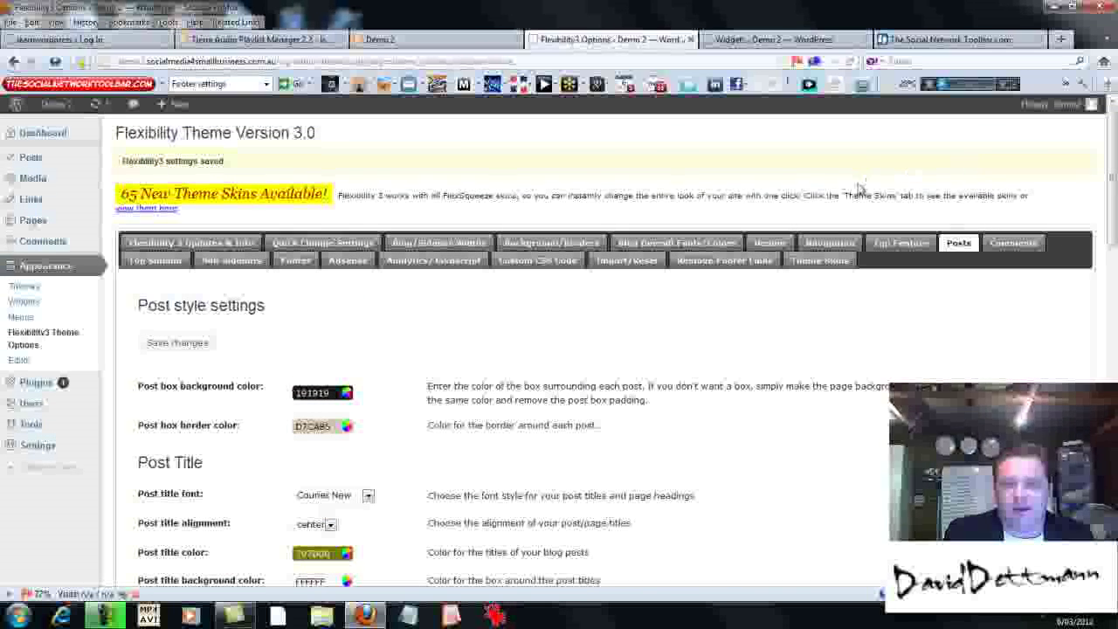
Look over the Comments color and link settings and return to the Posts settings
left_click(1013, 242)
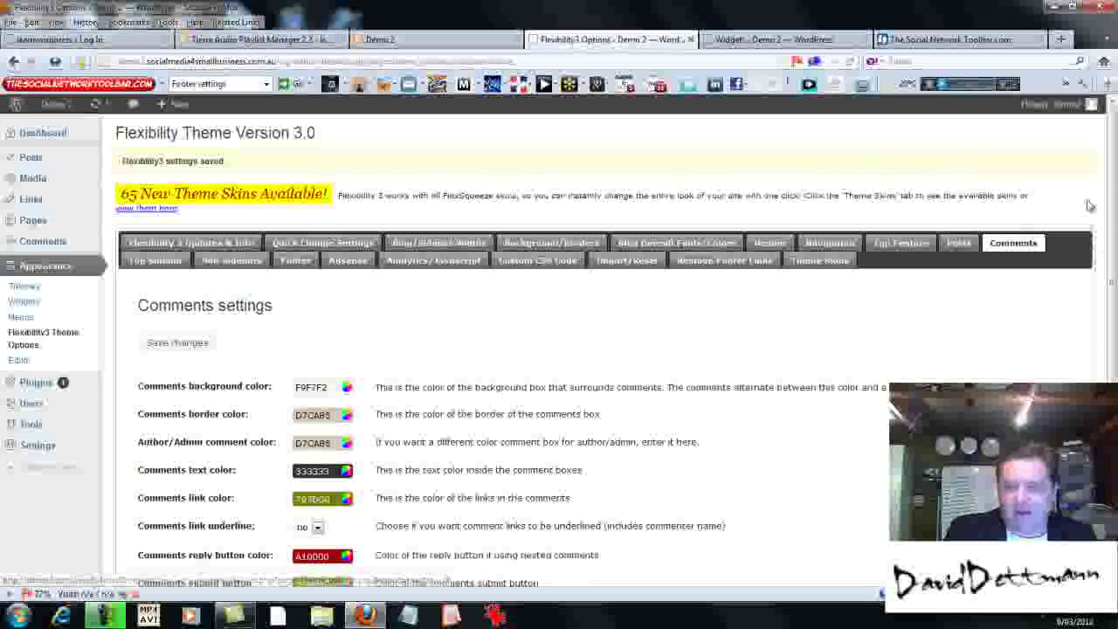
mouse_move(1114, 201)
left_mouse_down()
mouse_move(1113, 312)
mouse_move(1113, 196)
left_mouse_up()
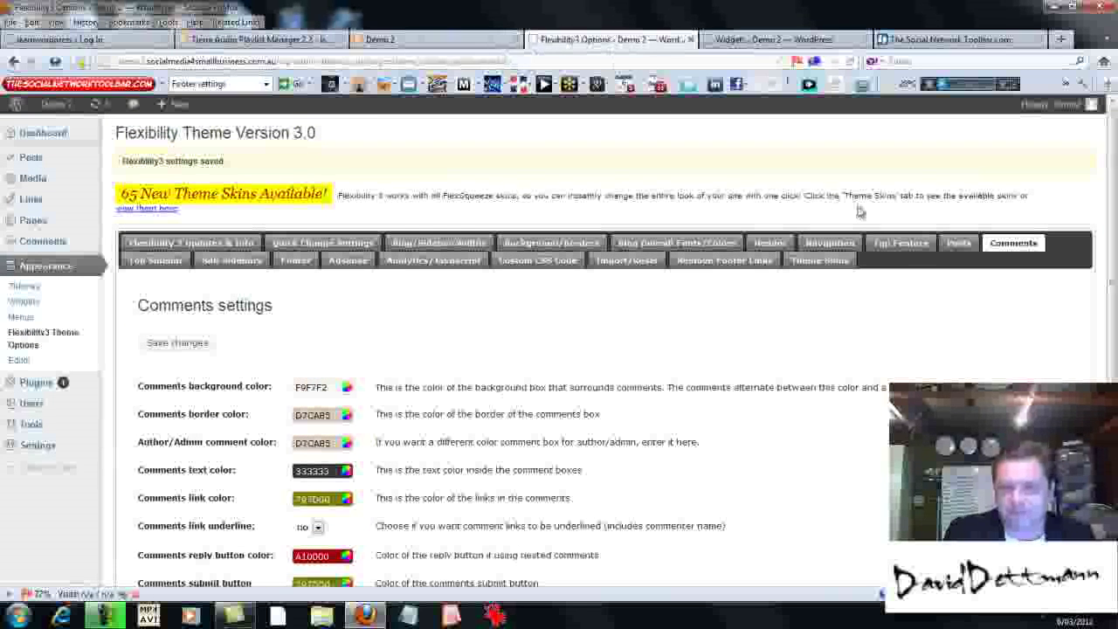
left_click(958, 243)
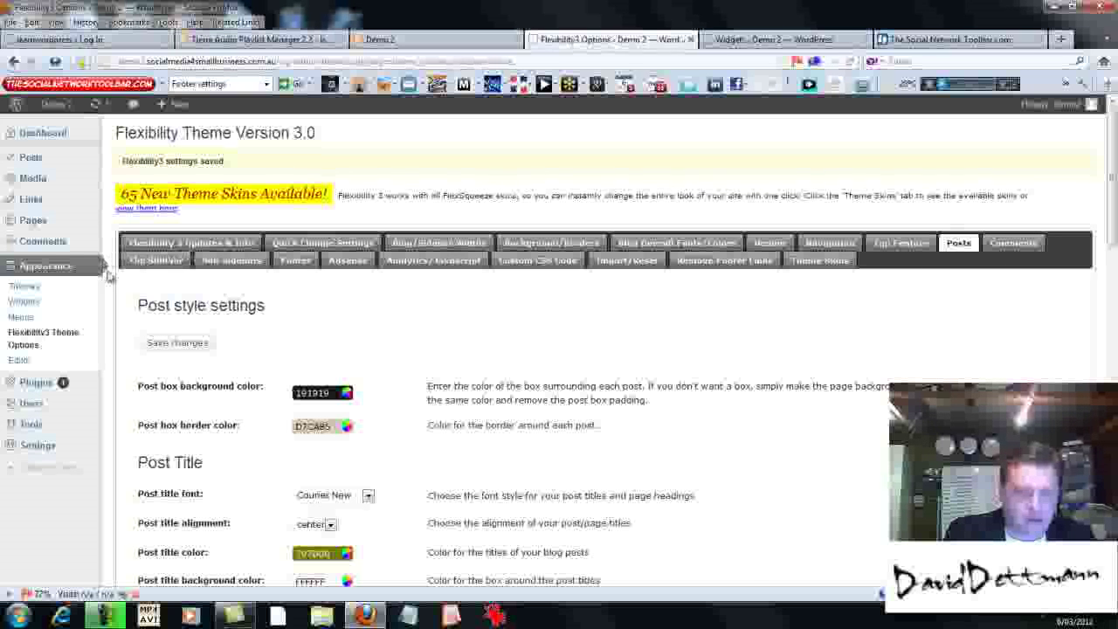
Review the Top Sidebar settings, from box visibility, title and text through title font, alignment, colors and list bullet
left_click(145, 268)
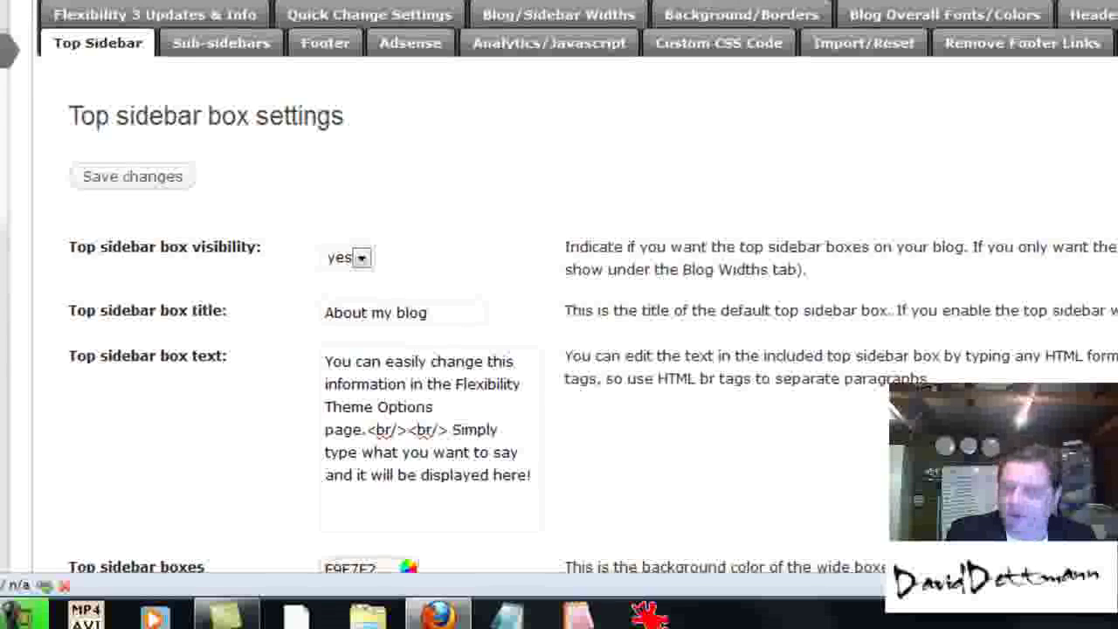
scroll(559, 315, "down", 5)
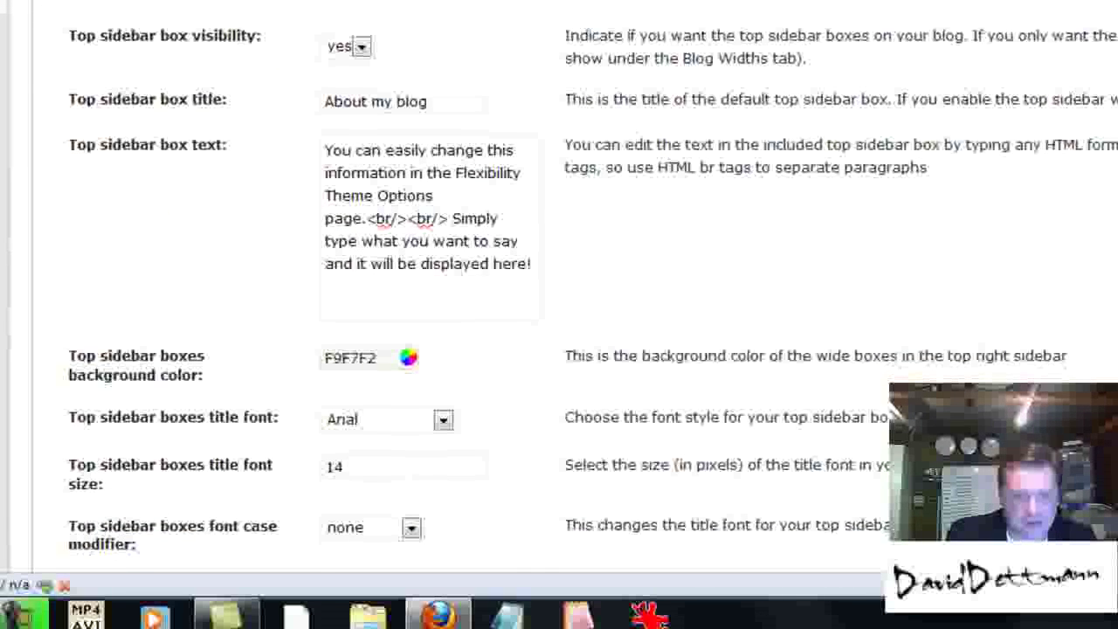
scroll(559, 314, "down", 2)
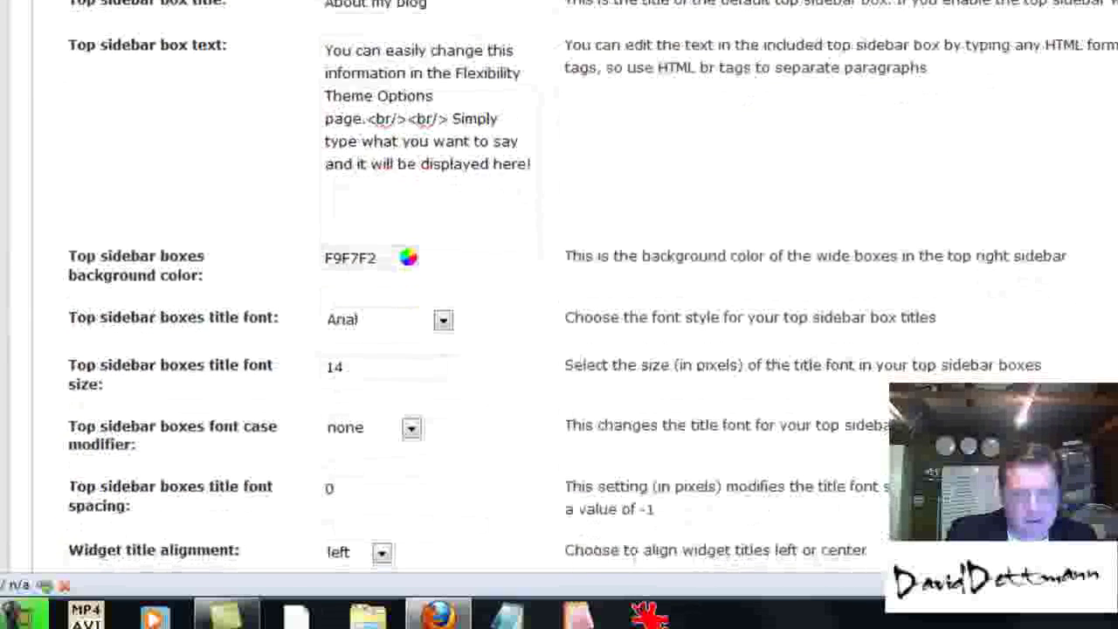
scroll(559, 314, "down", 10)
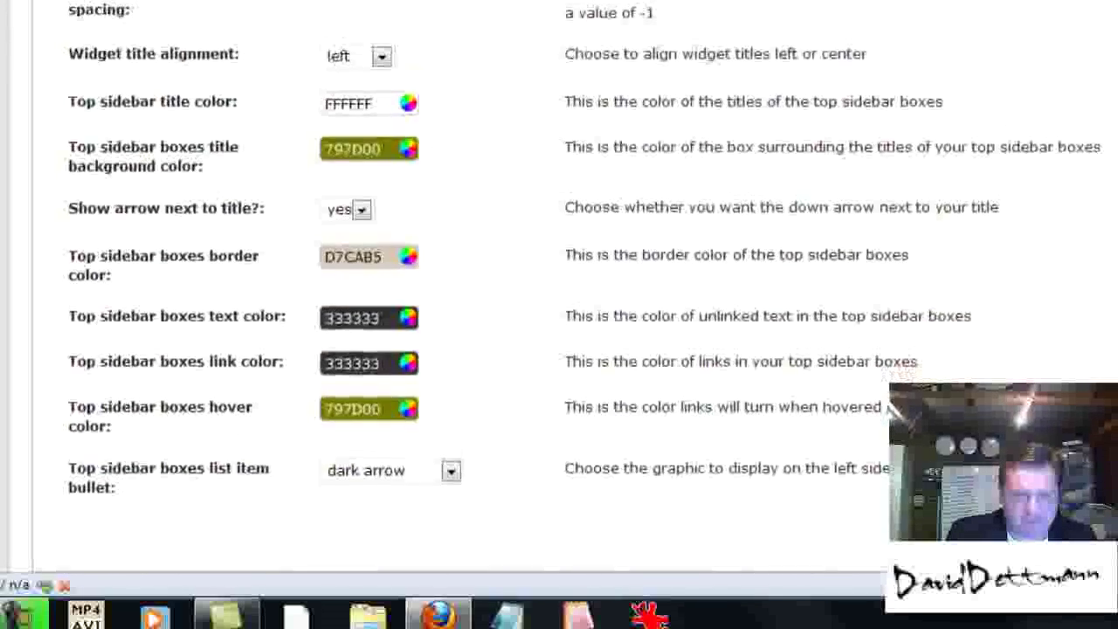
scroll(559, 288, "up", 1)
scroll(559, 289, "up", 1)
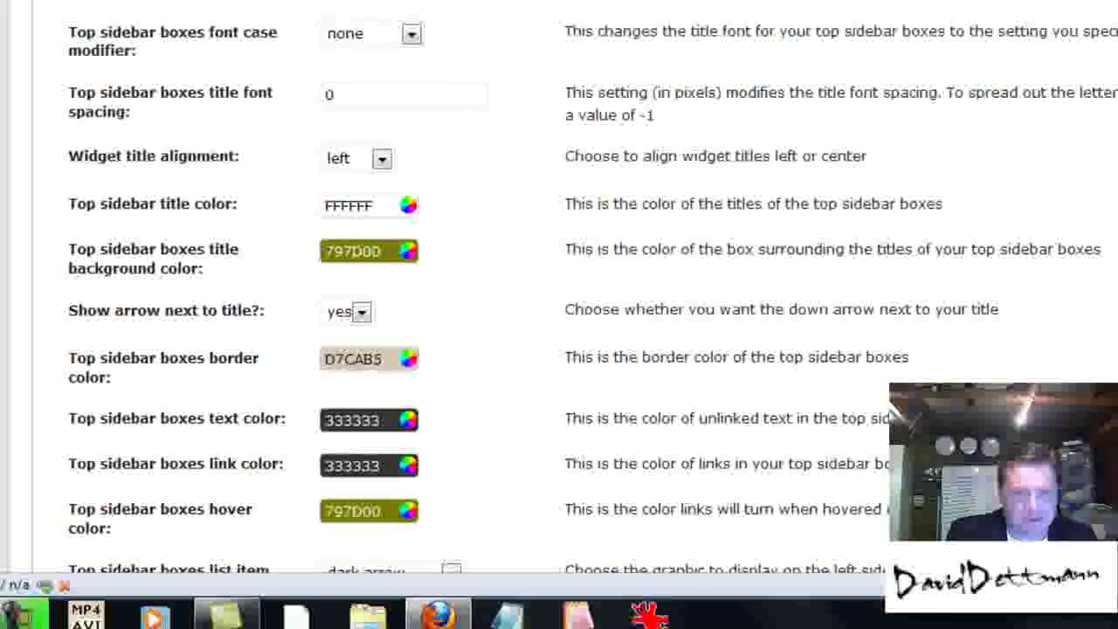
scroll(559, 314, "up", 10)
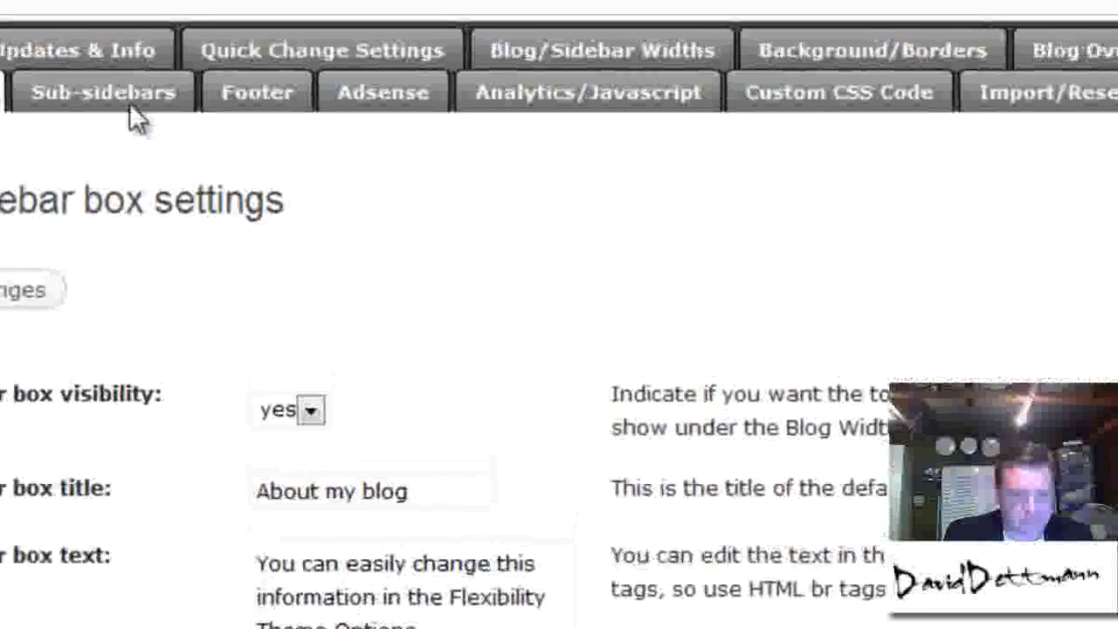
Look over the Sub-sidebars, Footer, Adsense and Analytics/Javascript settings of the theme
left_click(117, 127)
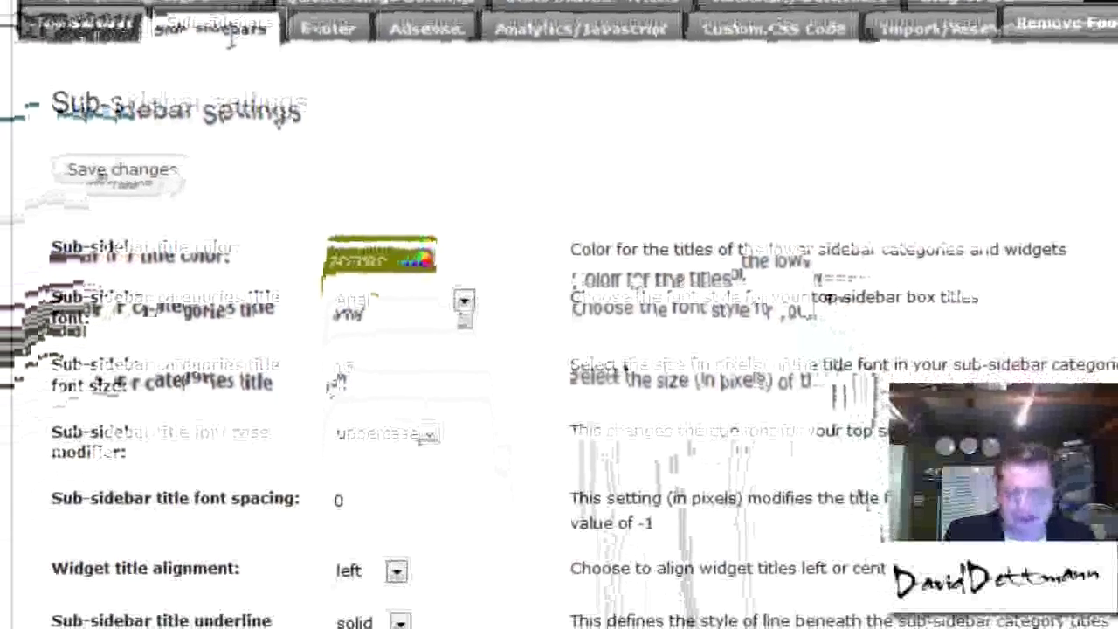
left_click(328, 35)
left_click(404, 31)
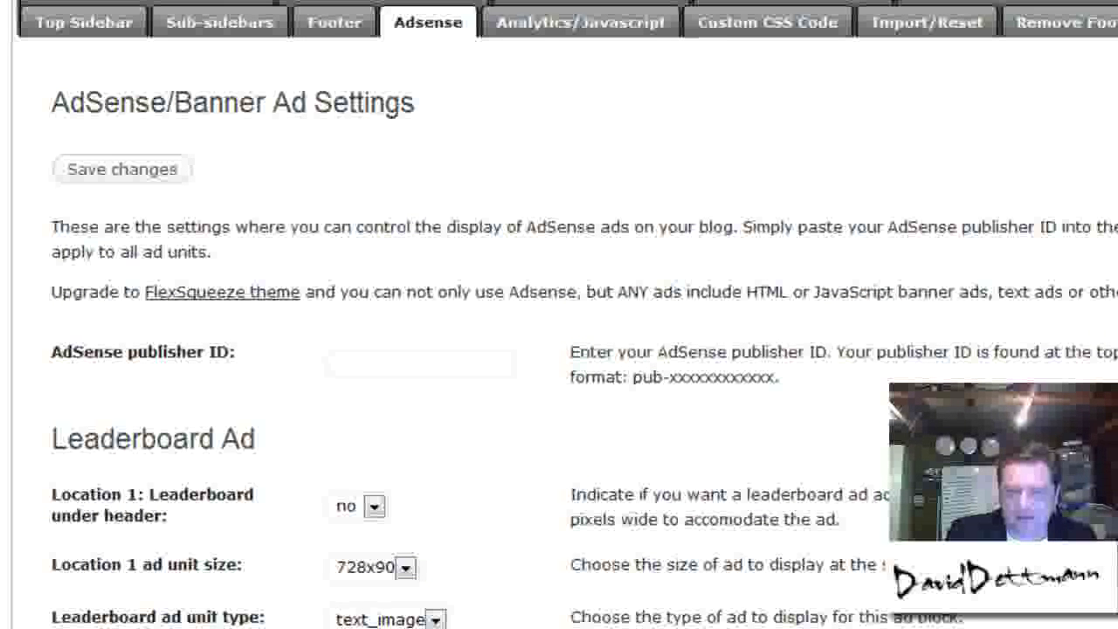
left_click(621, 32)
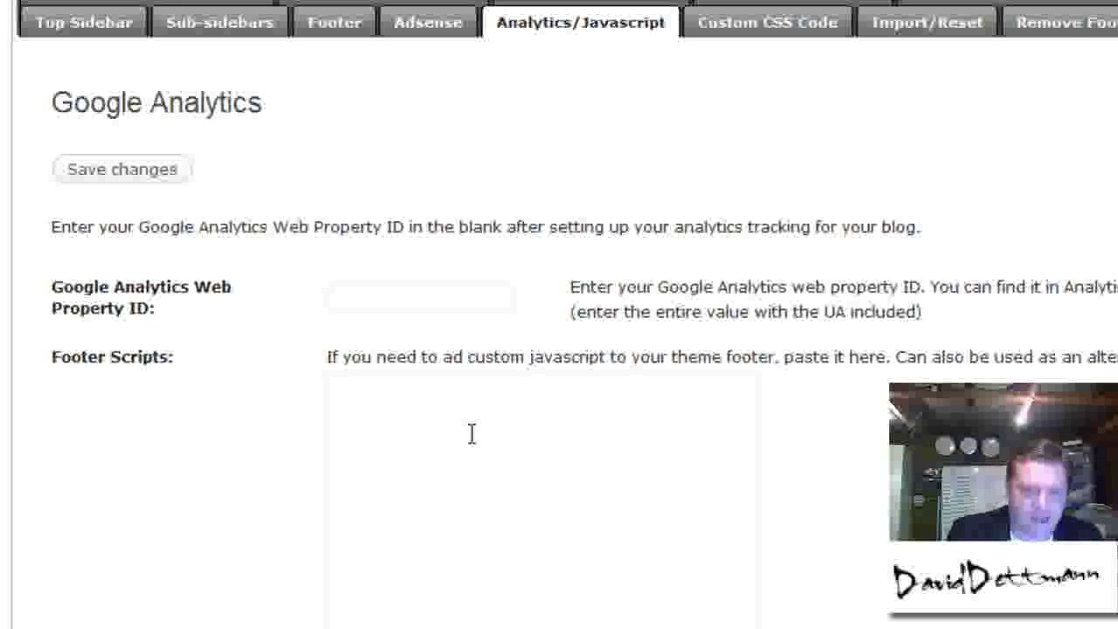
Look over the Custom CSS Code, Import/Reset and Remove Footer Links sections, including the theme purchase link
left_click(796, 35)
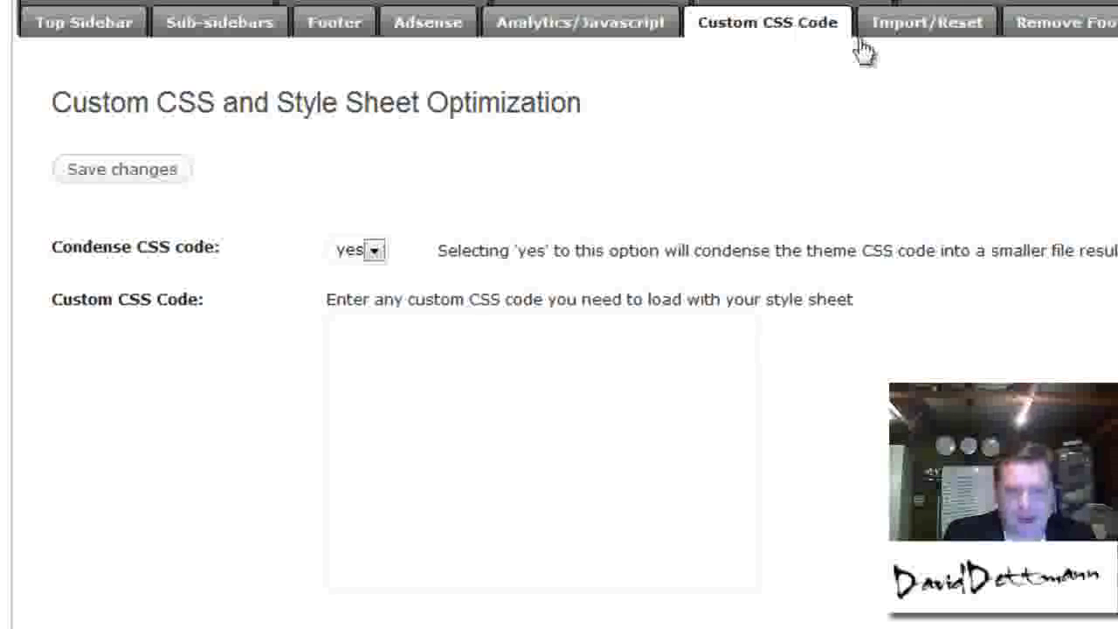
left_click(922, 41)
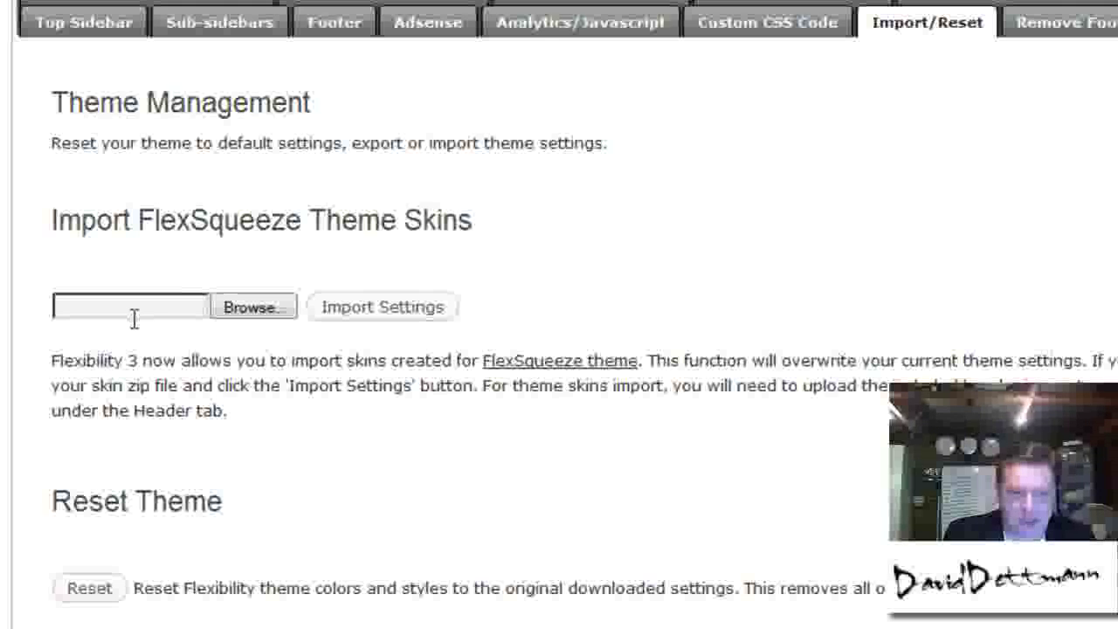
left_click(1079, 44)
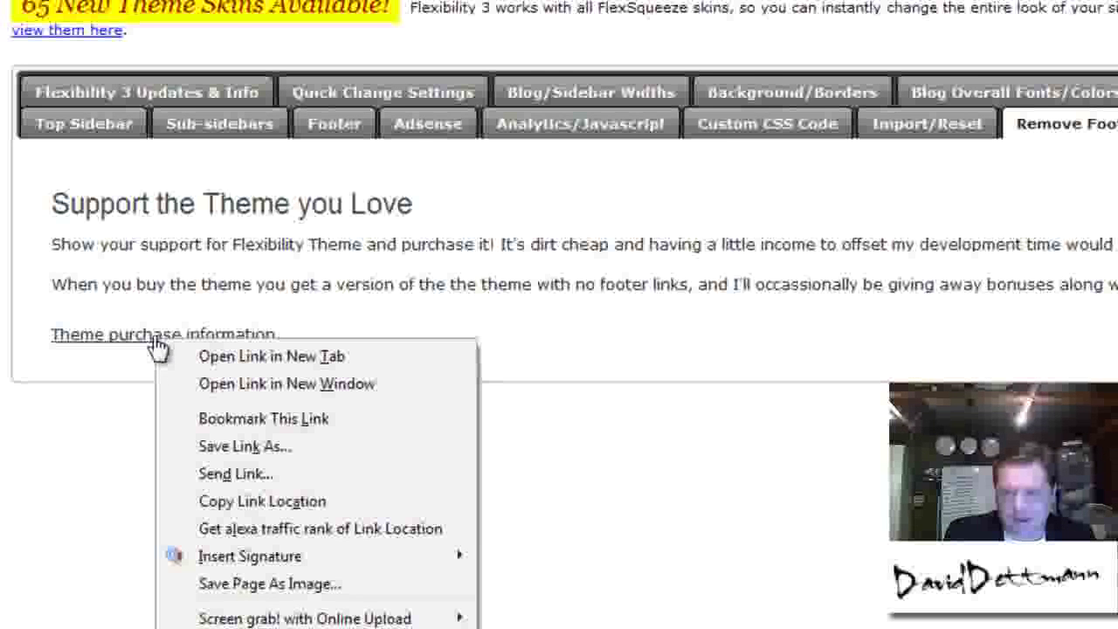
Browse the Theme Skins gallery and its introduction to examine the skins compatible with Flexibility 3
left_click(1115, 124)
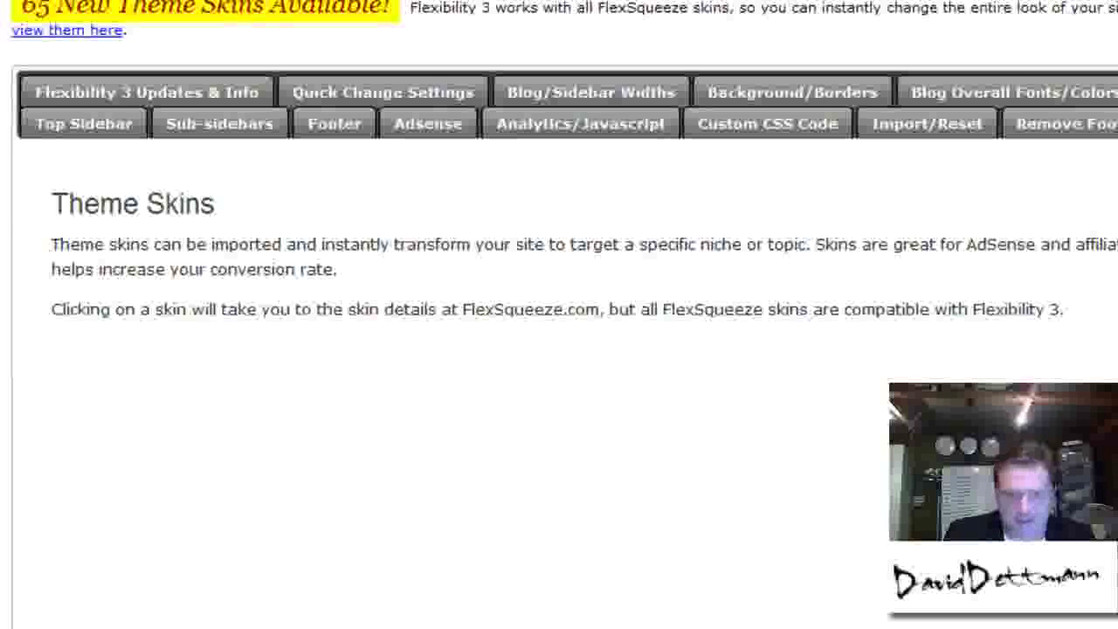
scroll(904, 177, "down", 4)
scroll(904, 177, "up", 3)
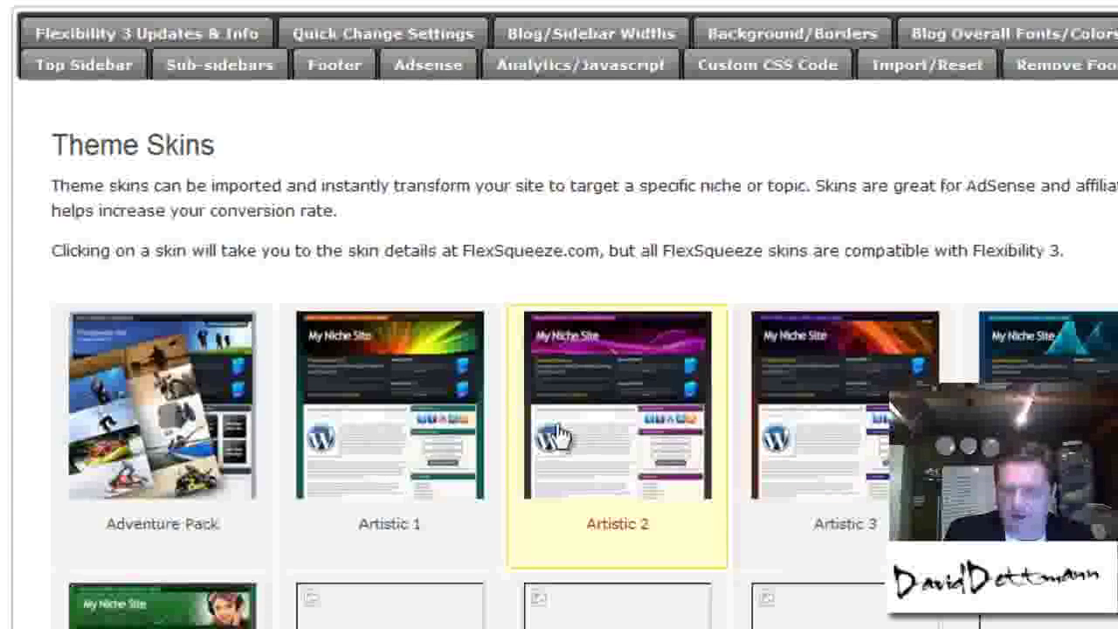
left_click_drag(338, 210, 53, 210)
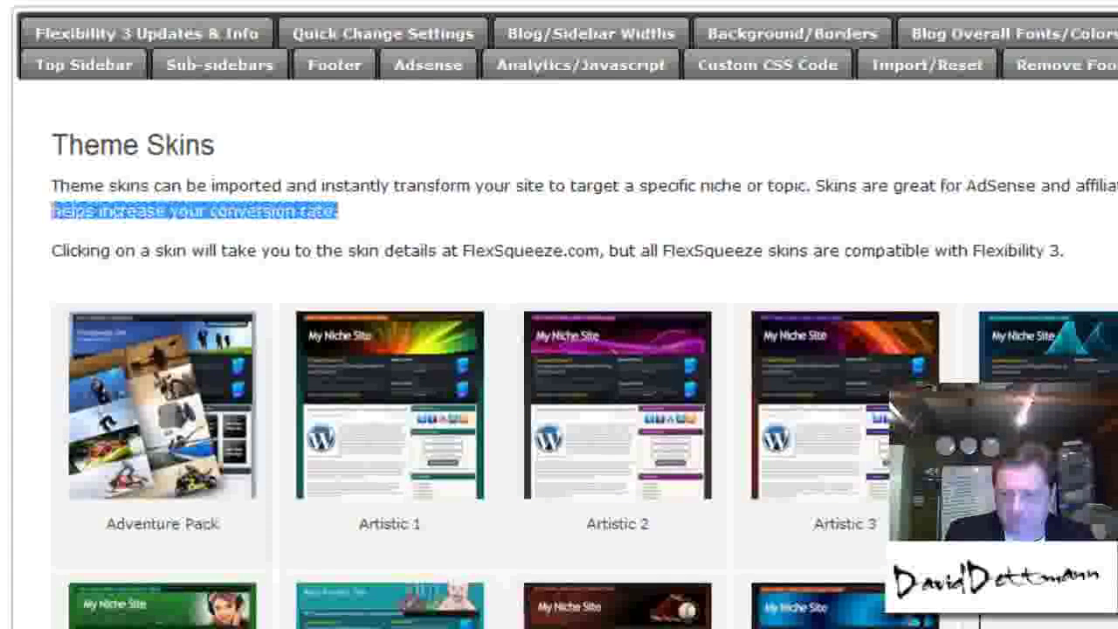
scroll(558, 349, "down", 5)
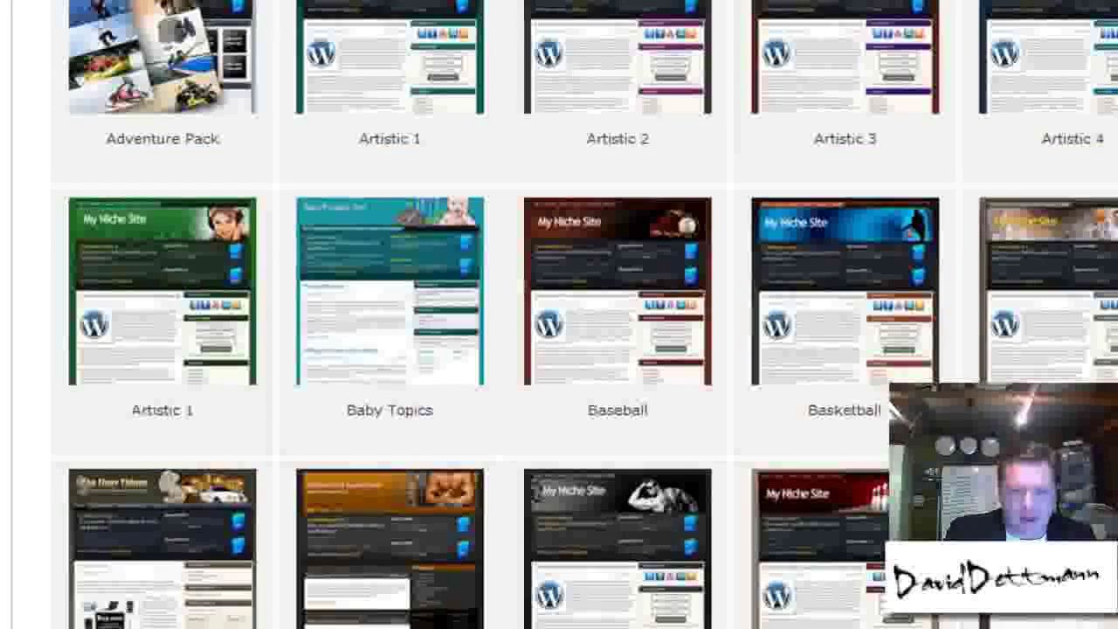
scroll(897, 409, "down", 2)
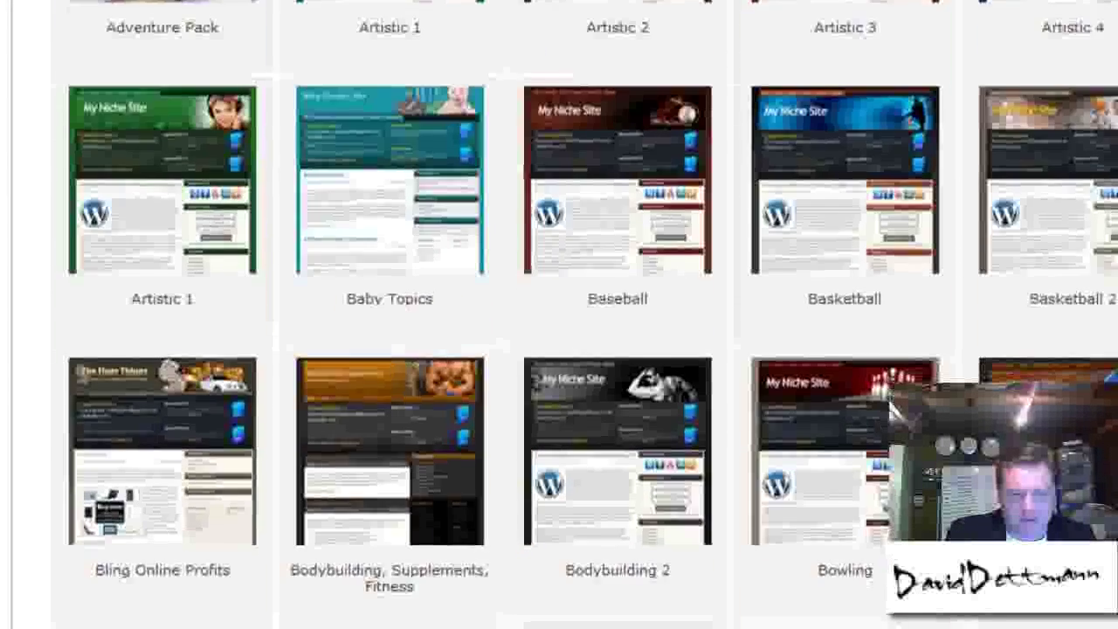
scroll(897, 408, "down", 2)
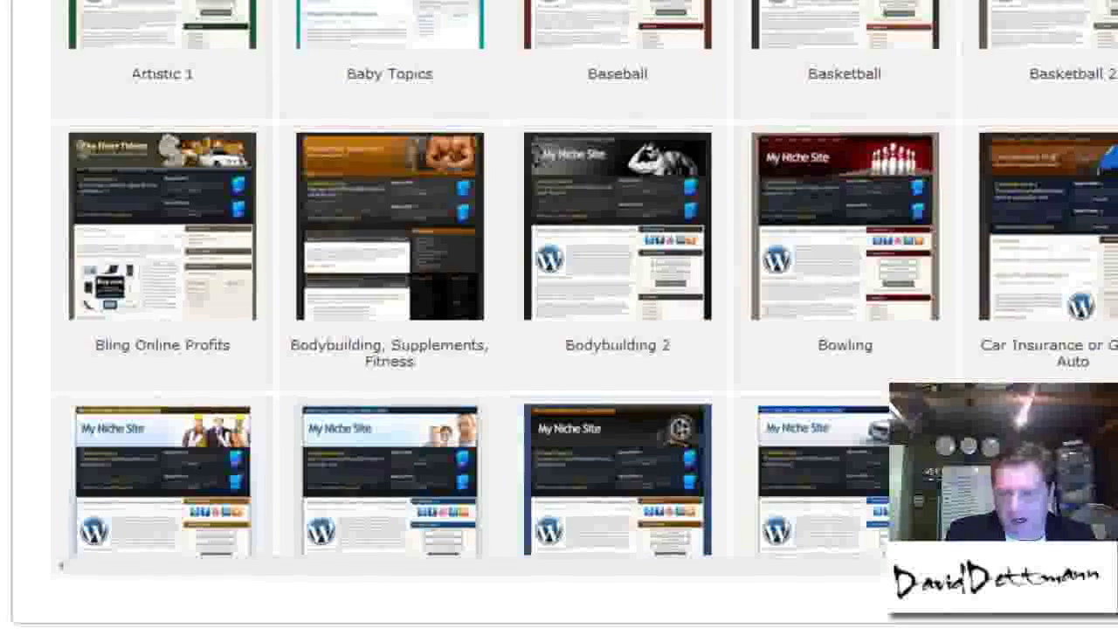
scroll(559, 349, "up", 4)
scroll(559, 349, "up", 2)
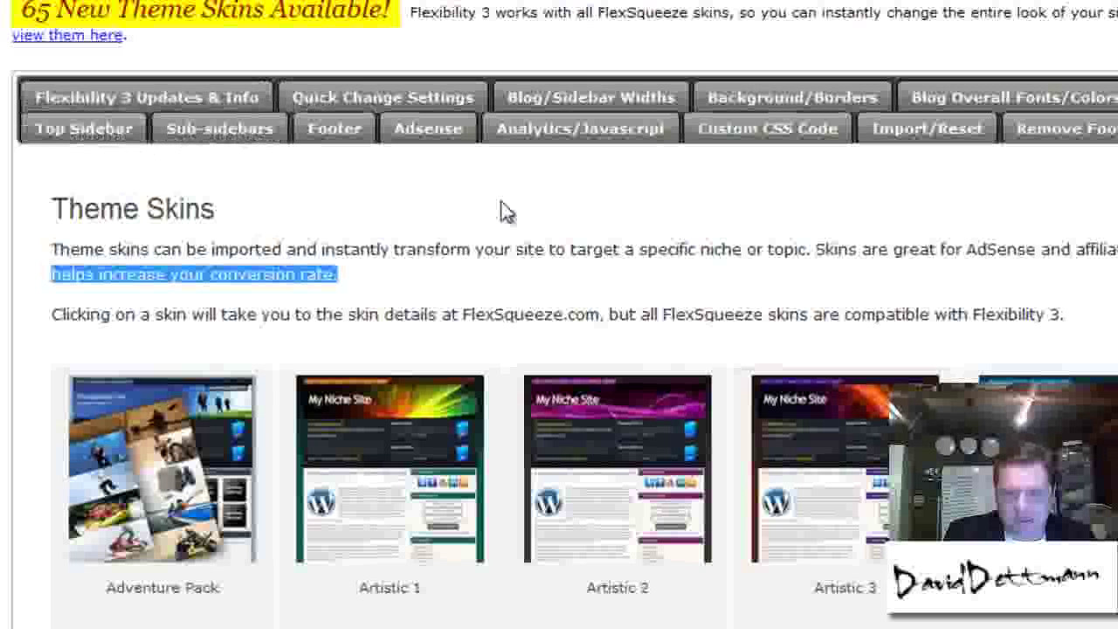
Return to the Remove Footer Links section and examine the Flexibility 3 credit and the text below it in the Demo 2 site's footer
left_click(1085, 135)
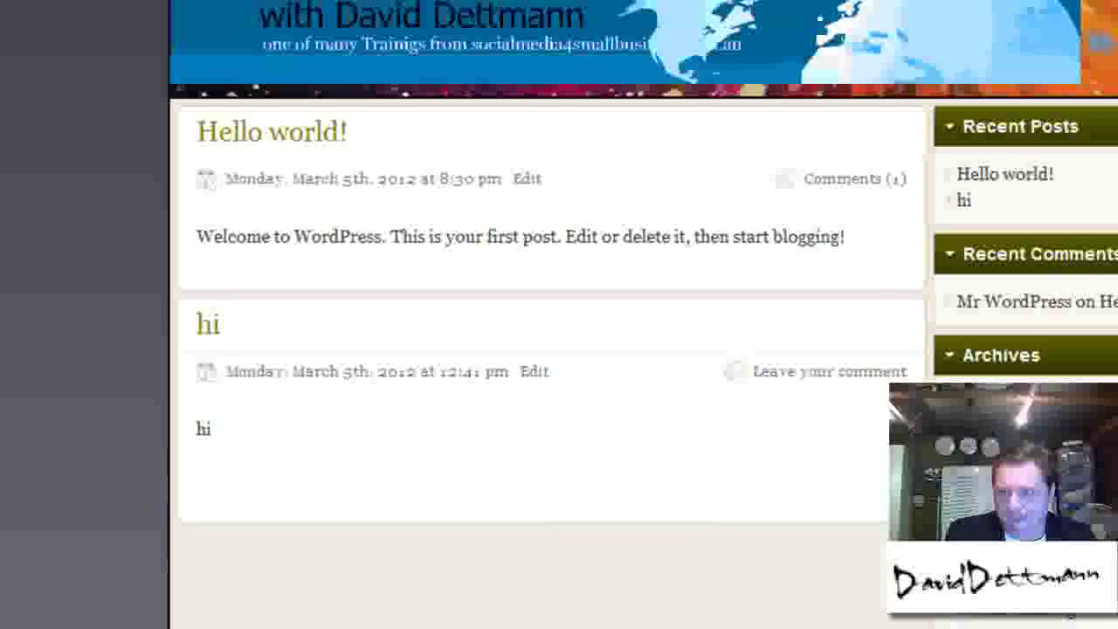
scroll(551, 314, "down", 3)
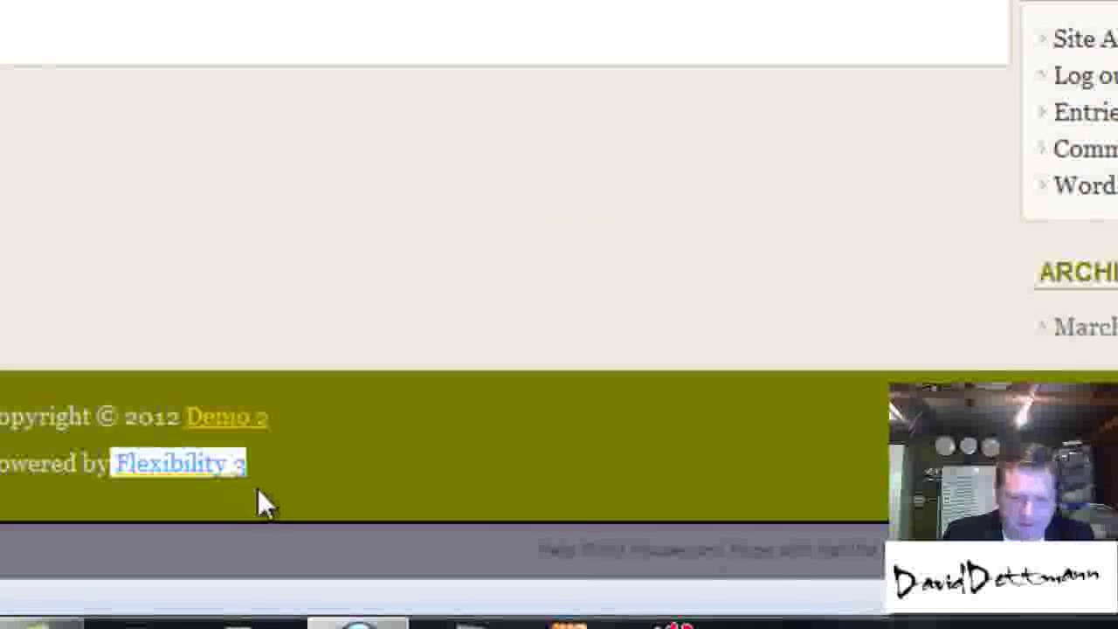
left_click_drag(882, 550, 530, 566)
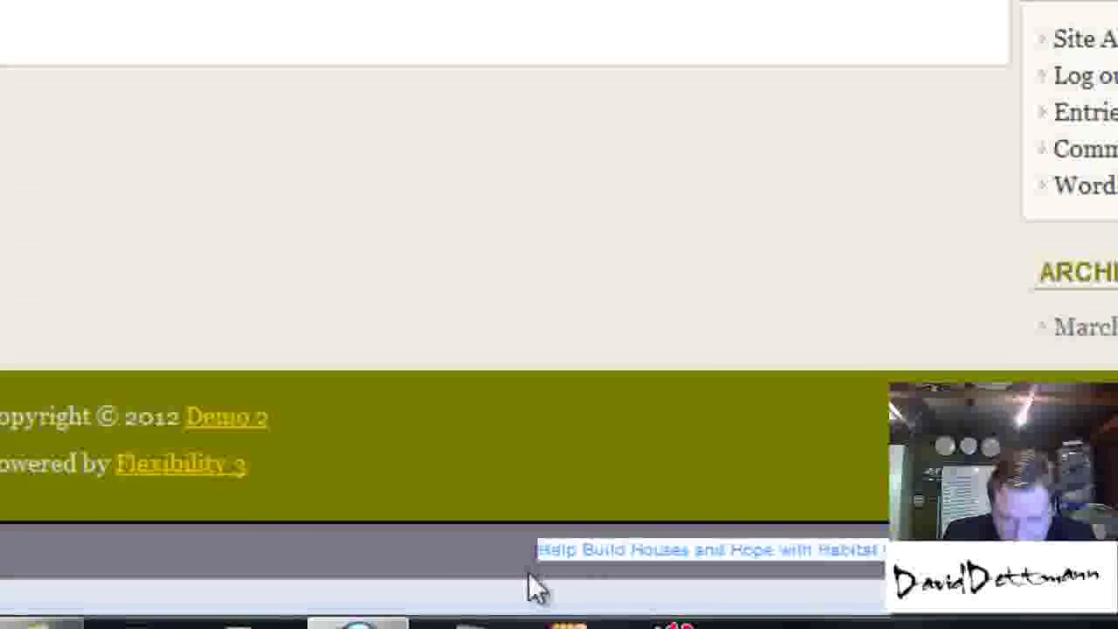